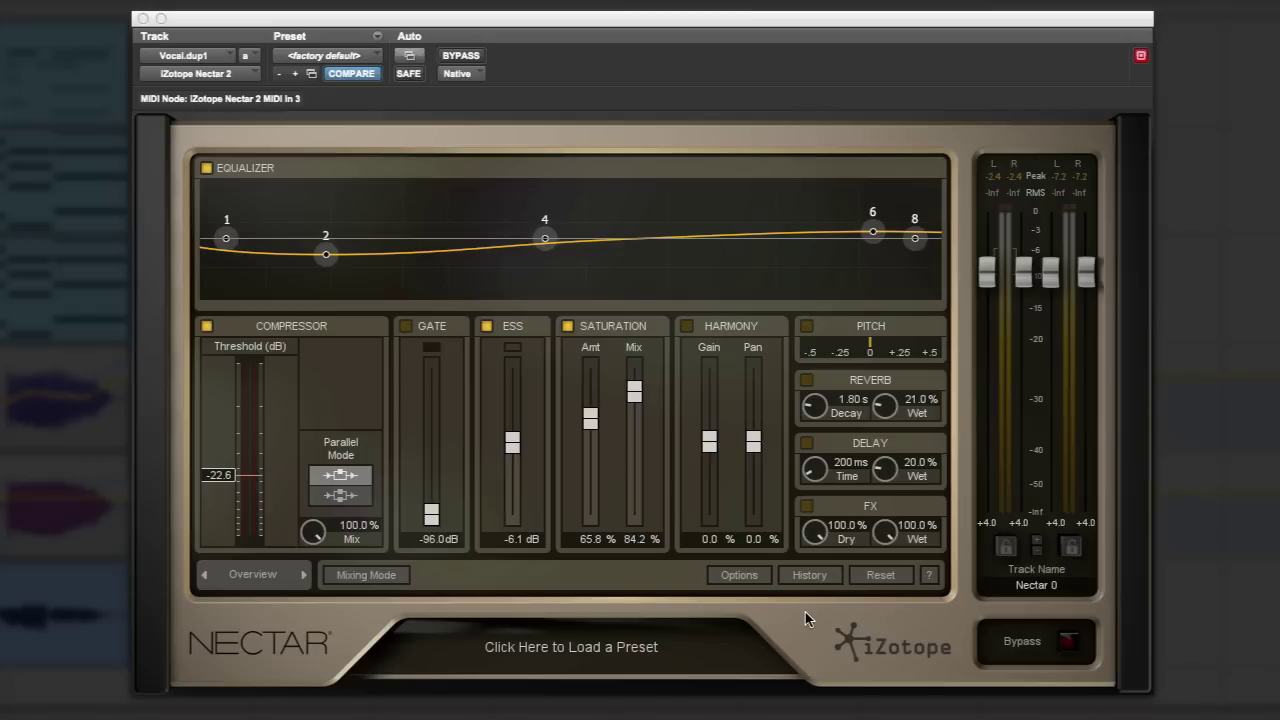
Step: Look over the genre folders in the preset manager and close it without loading a preset
{"action": "left_click", "coordinate": [620, 647]}
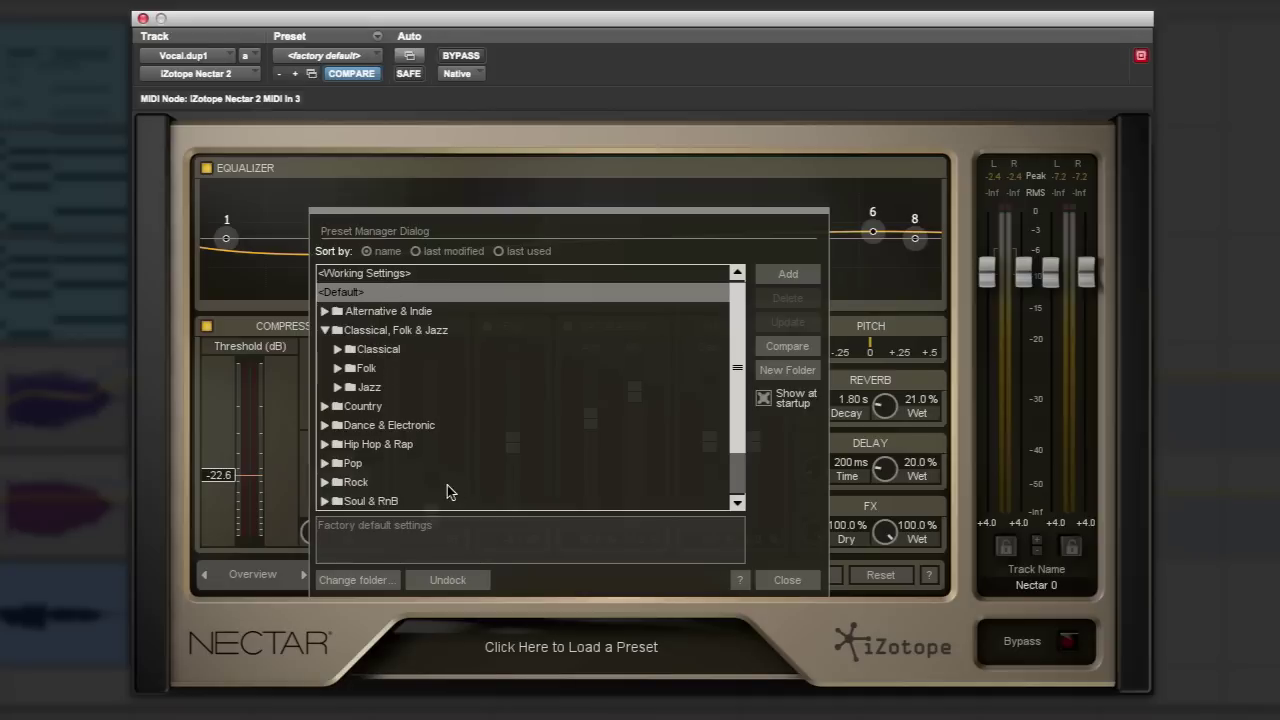
{"action": "left_click", "coordinate": [790, 583]}
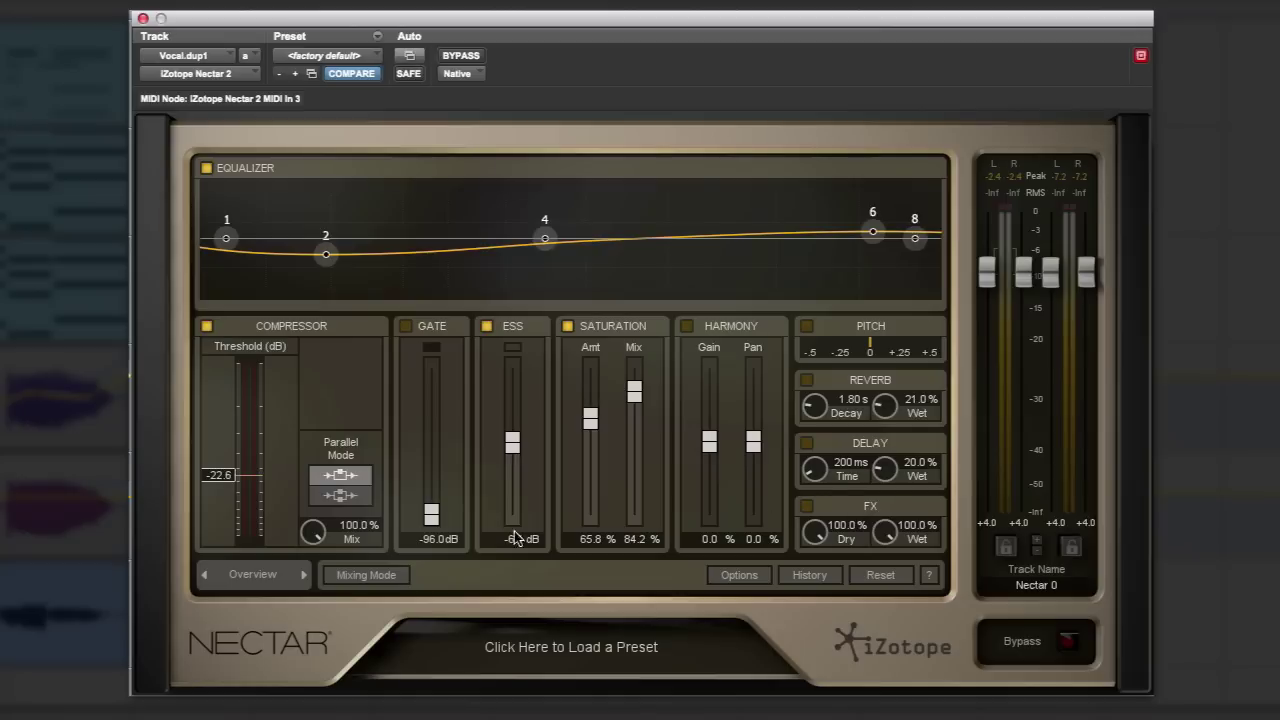
Step: Examine the Gate, Saturation, EQ, Compressors, De-Esser and Limiter modules in the Advanced view, ending on Saturation
{"action": "left_click", "coordinate": [305, 574]}
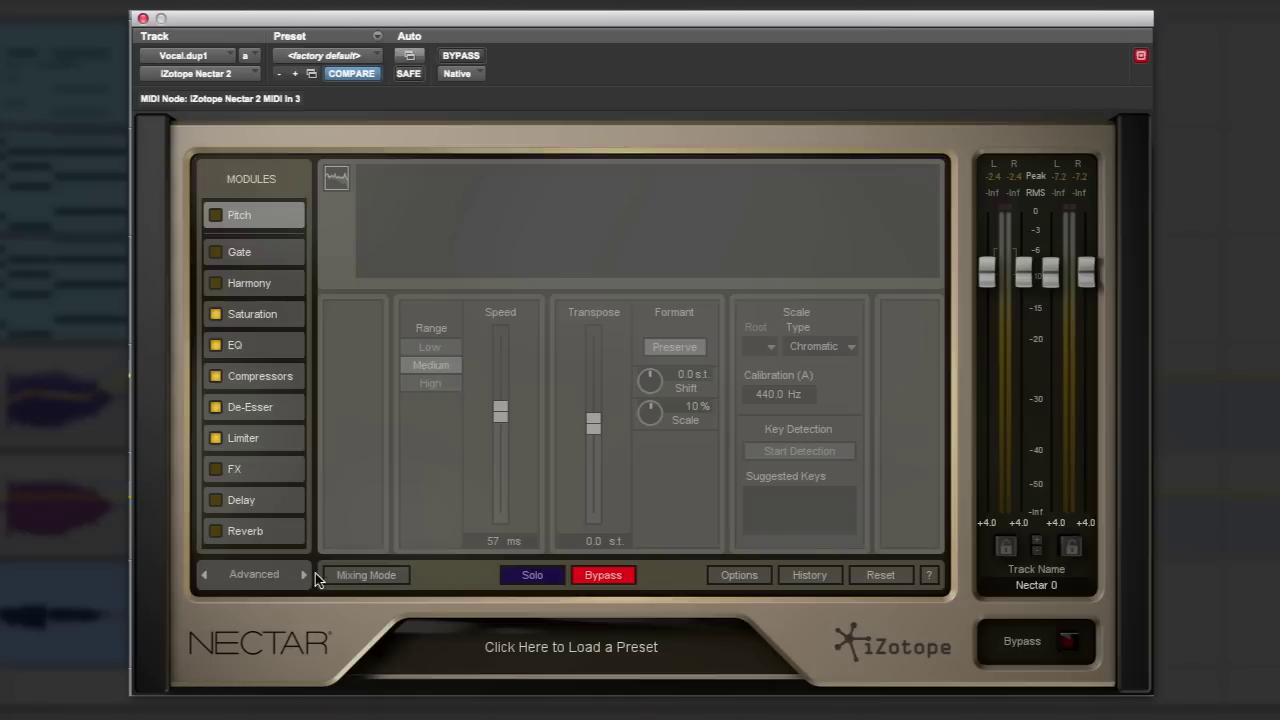
{"action": "left_click", "coordinate": [266, 246]}
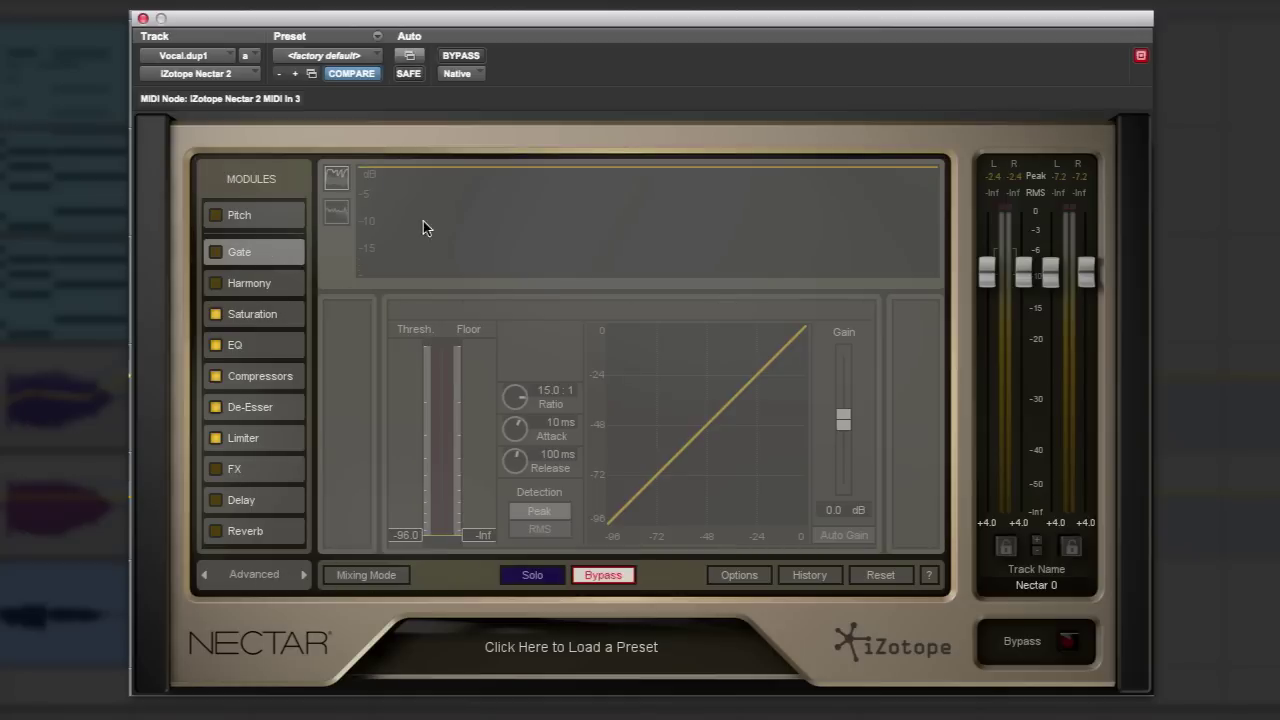
{"action": "left_click", "coordinate": [256, 313]}
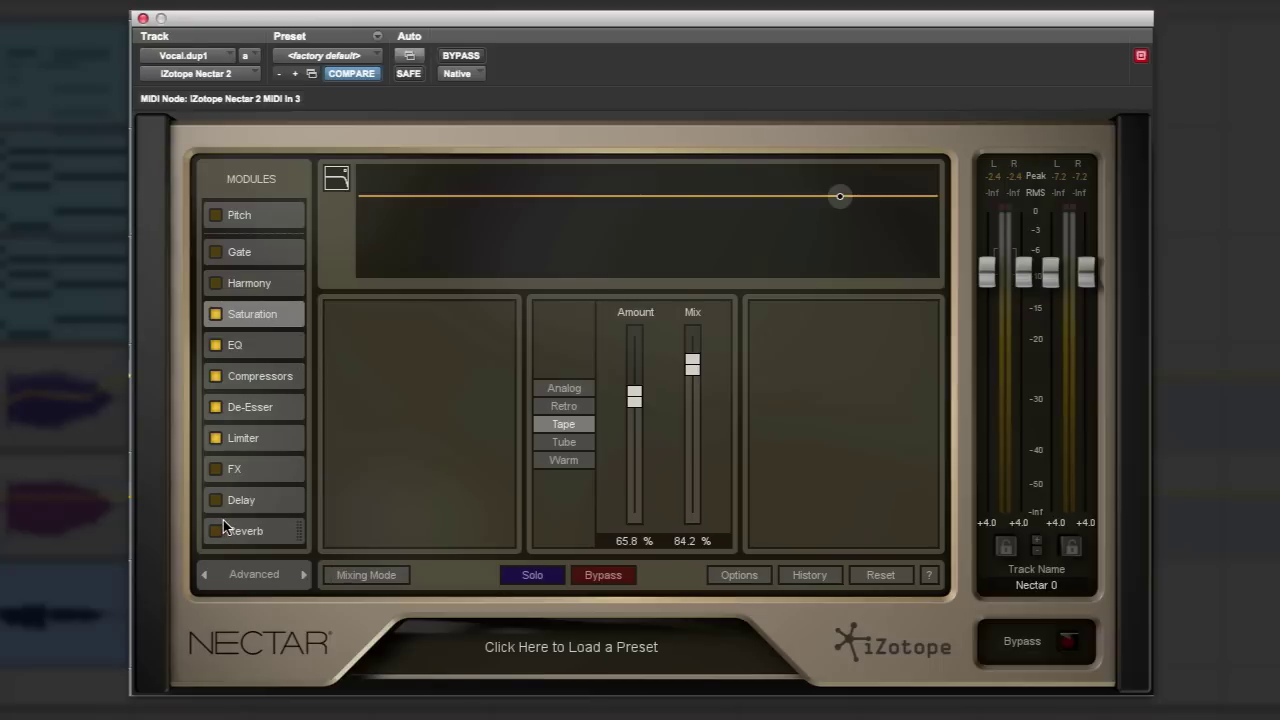
{"action": "left_click", "coordinate": [258, 348]}
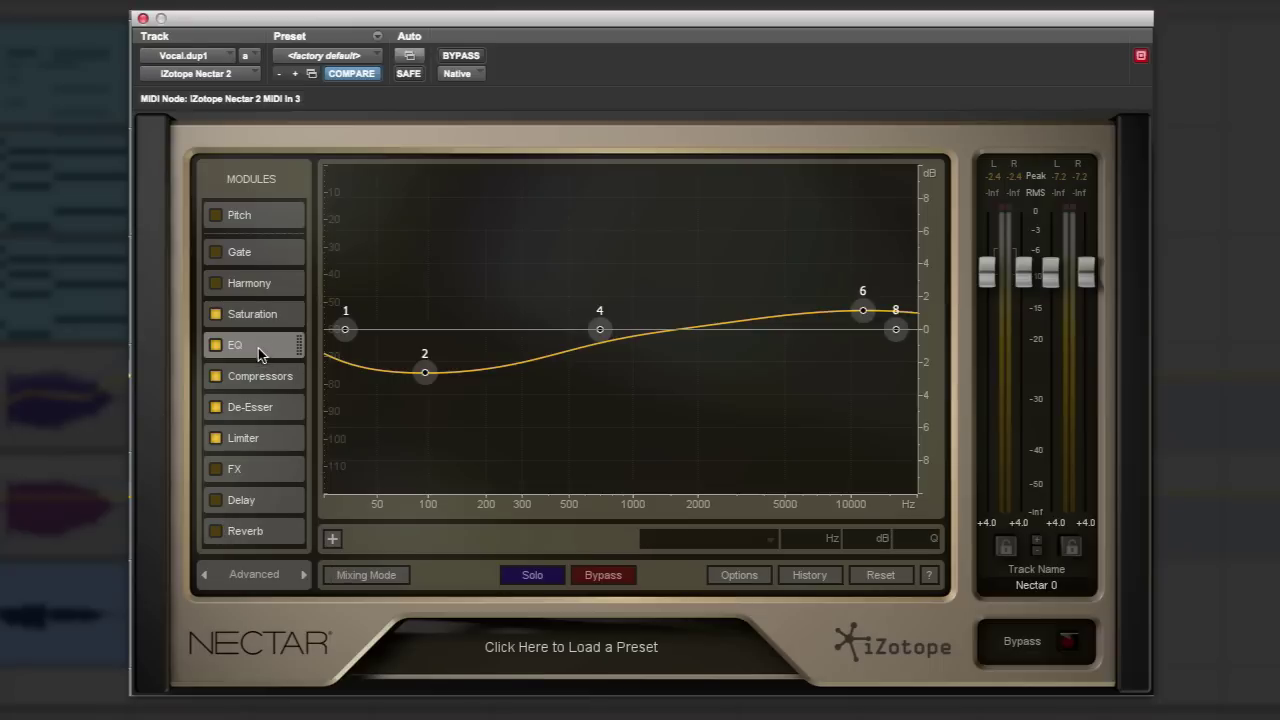
{"action": "left_click", "coordinate": [258, 380]}
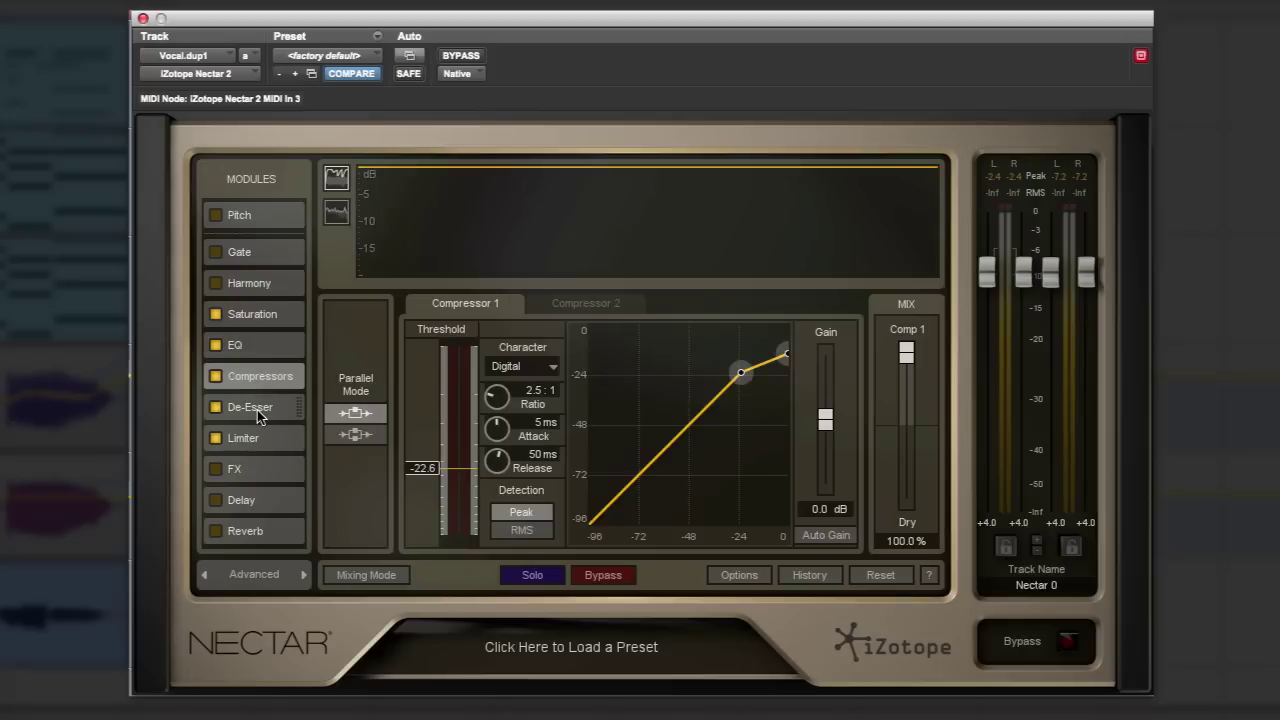
{"action": "left_click", "coordinate": [257, 408]}
{"action": "left_click", "coordinate": [256, 438]}
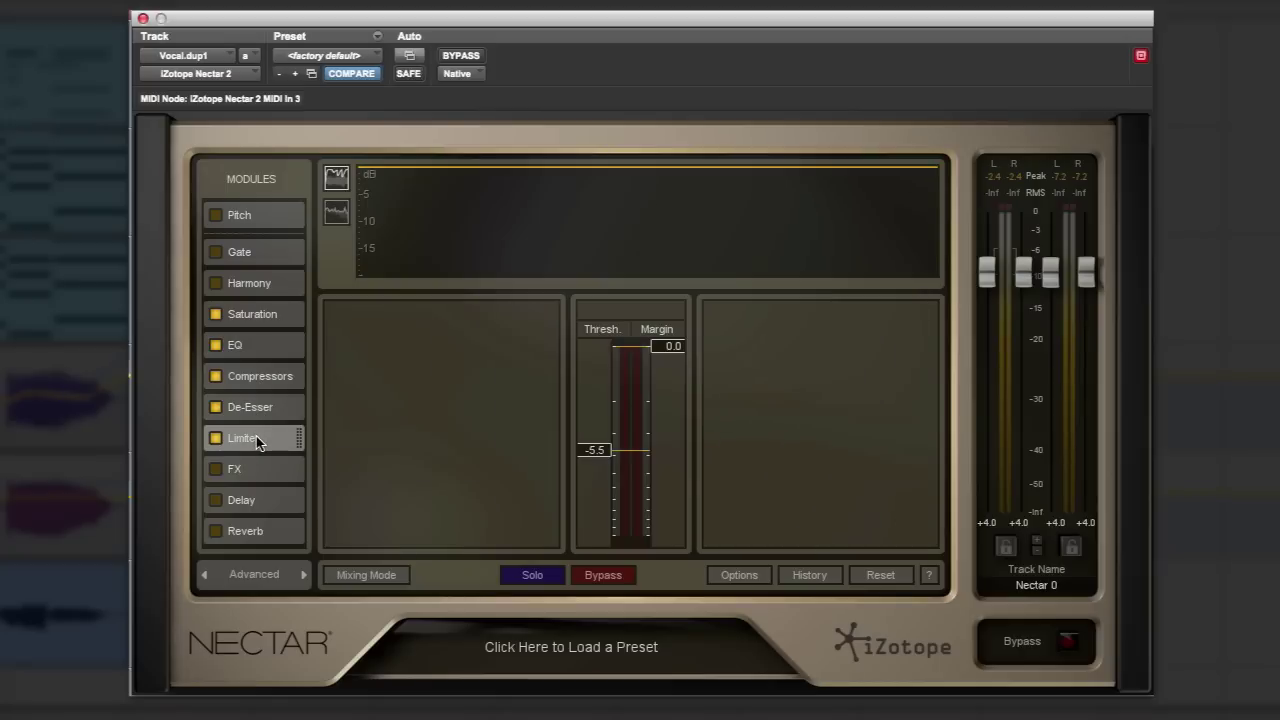
{"action": "left_click", "coordinate": [255, 318]}
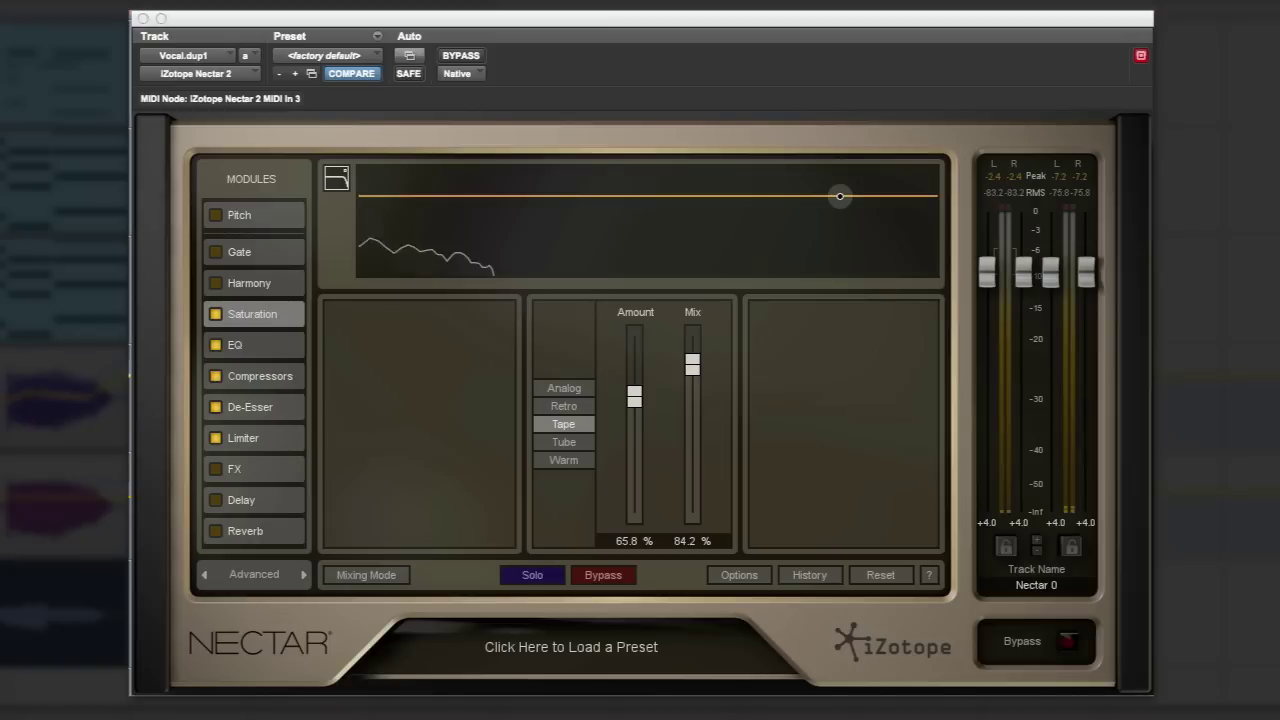
Step: Watch the equalizer and level meters in the Overview during playback and stop the playback
{"action": "left_click", "coordinate": [256, 578]}
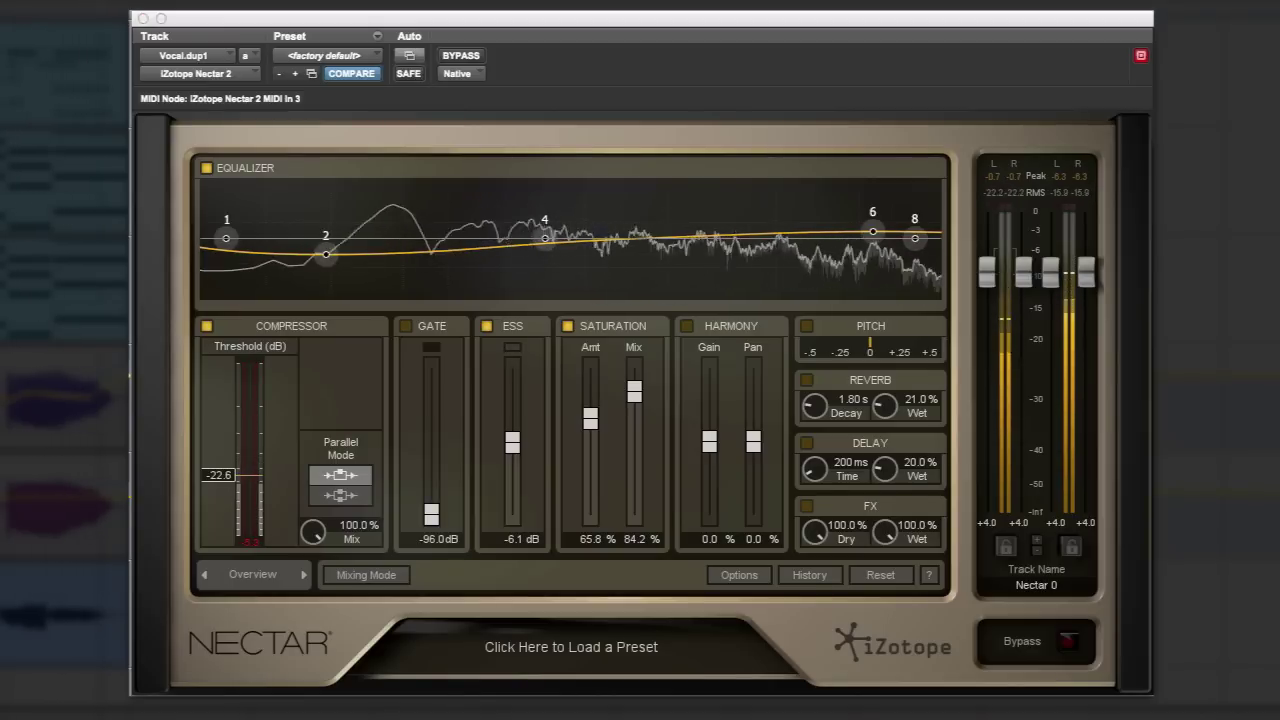
{"action": "key", "text": "space"}
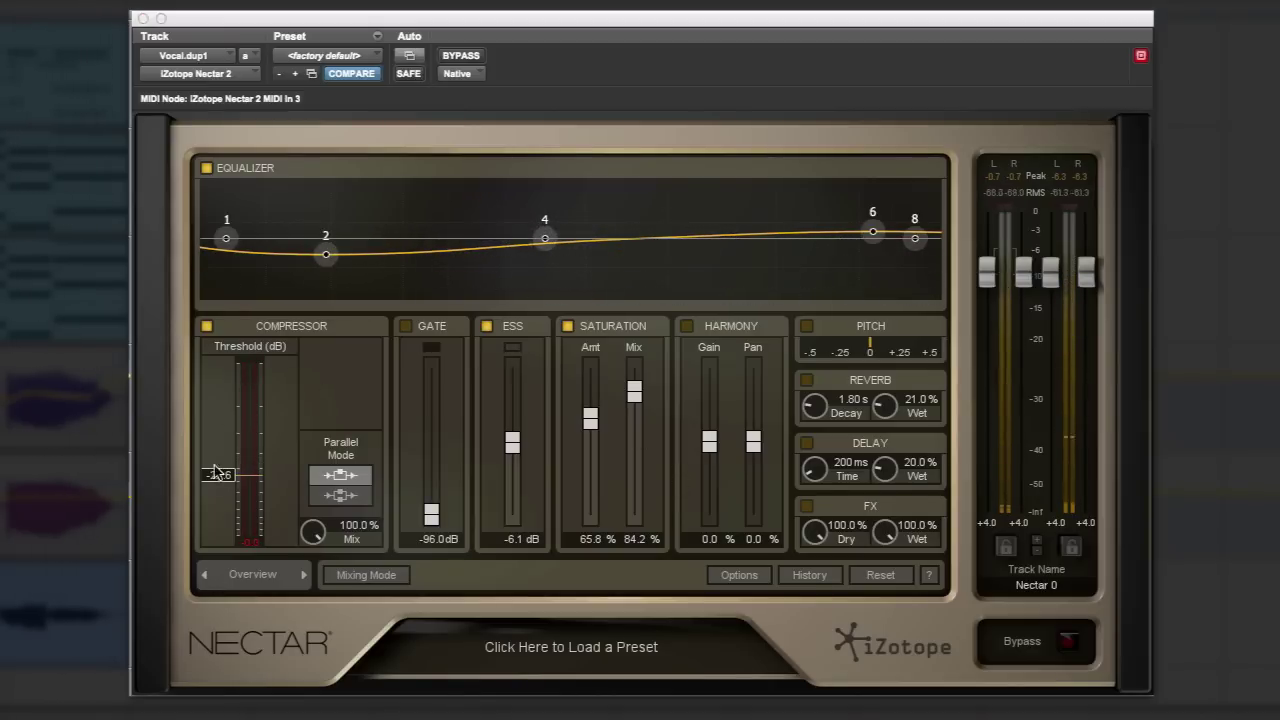
Step: Try the dual-compressor parallel mode, check the character options of Compressor 2, and restore the single-compressor mode
{"action": "left_click", "coordinate": [277, 576]}
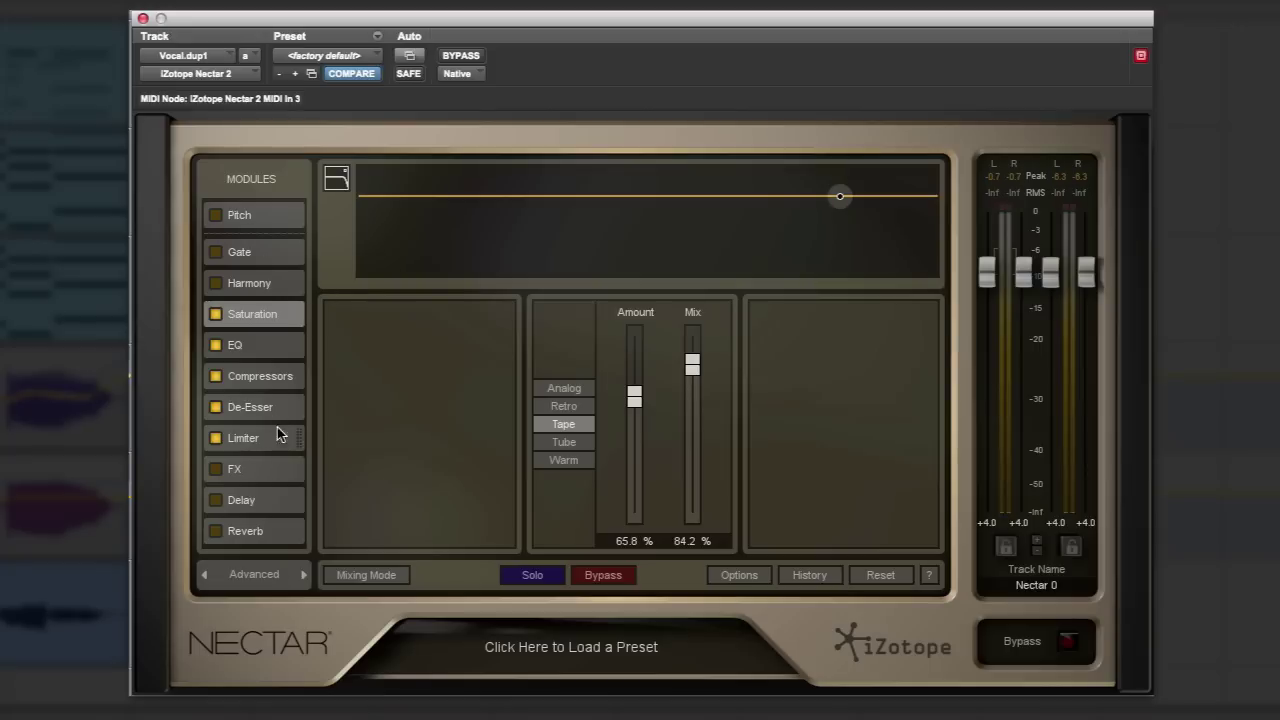
{"action": "left_click", "coordinate": [260, 375]}
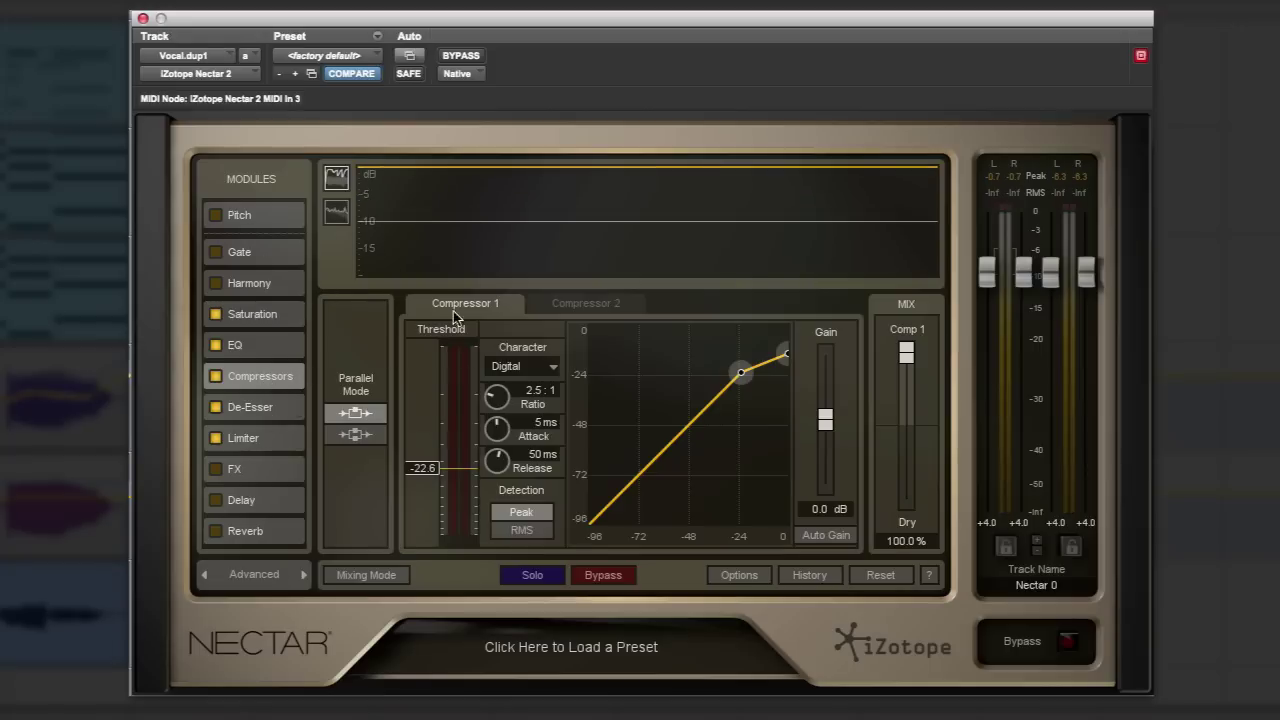
{"action": "left_click", "coordinate": [359, 436]}
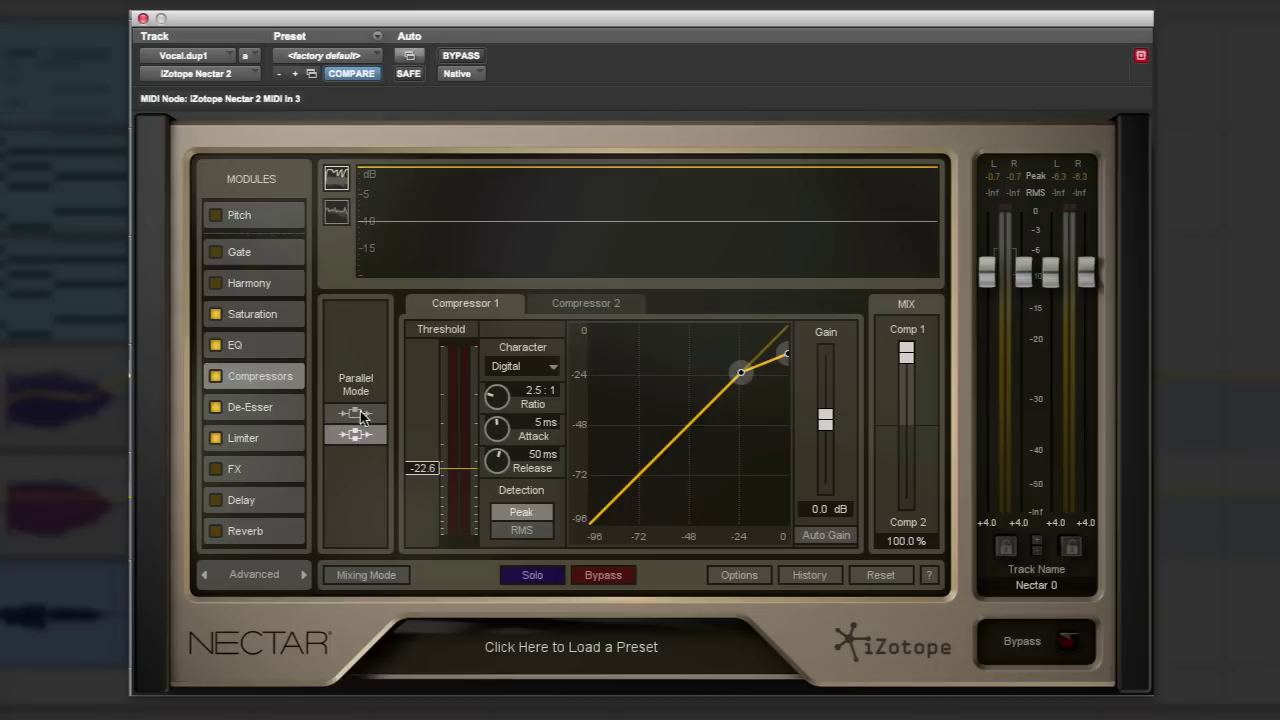
{"action": "left_click", "coordinate": [579, 306]}
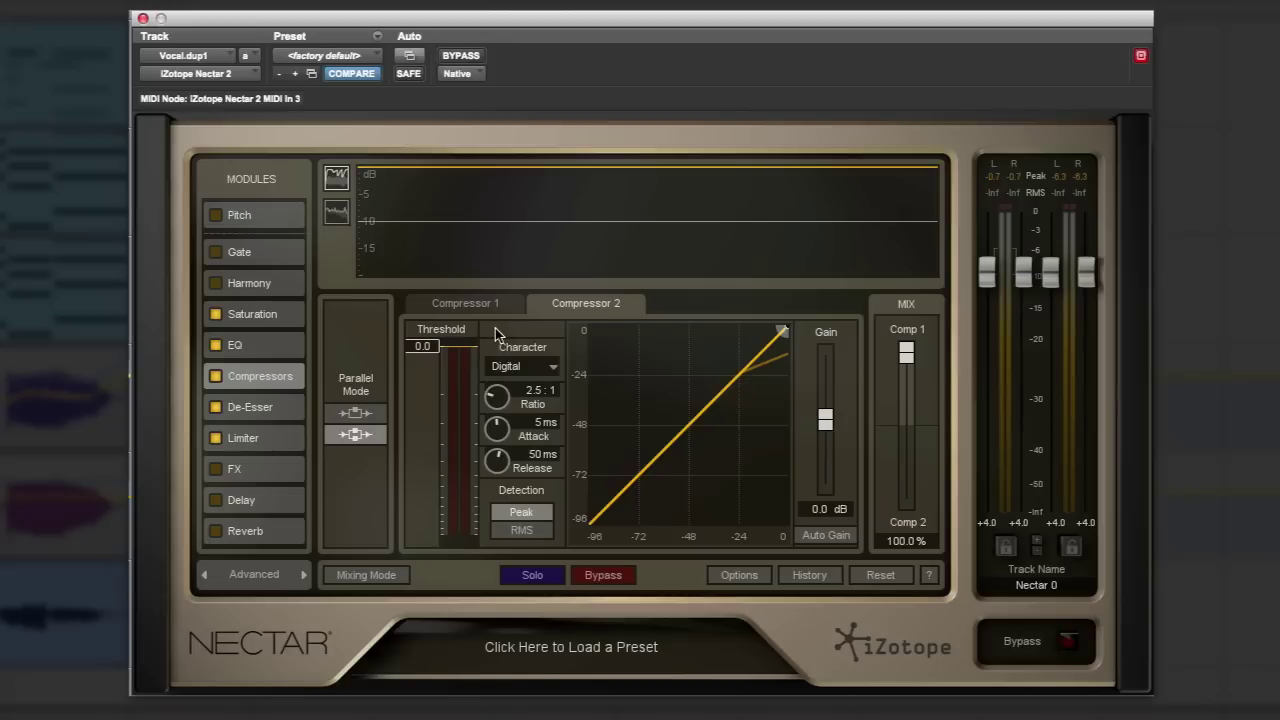
{"action": "left_click", "coordinate": [552, 369]}
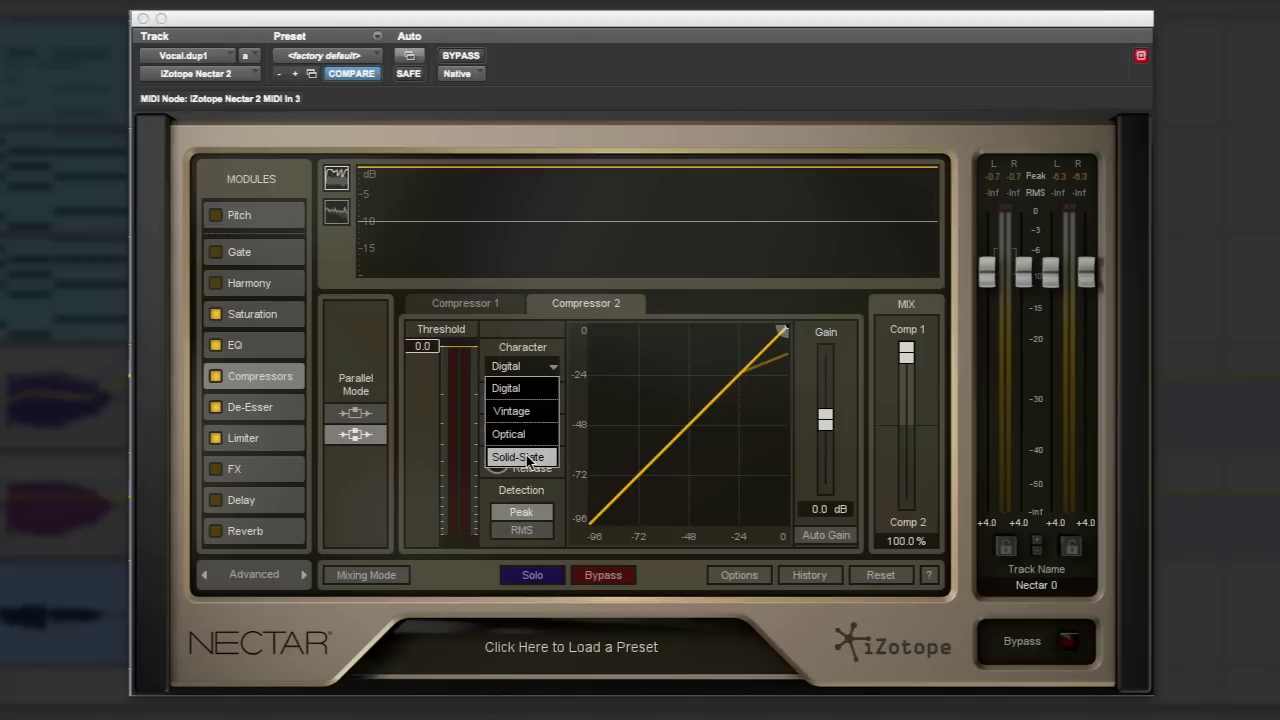
{"action": "left_click", "coordinate": [468, 310]}
{"action": "left_click", "coordinate": [461, 306]}
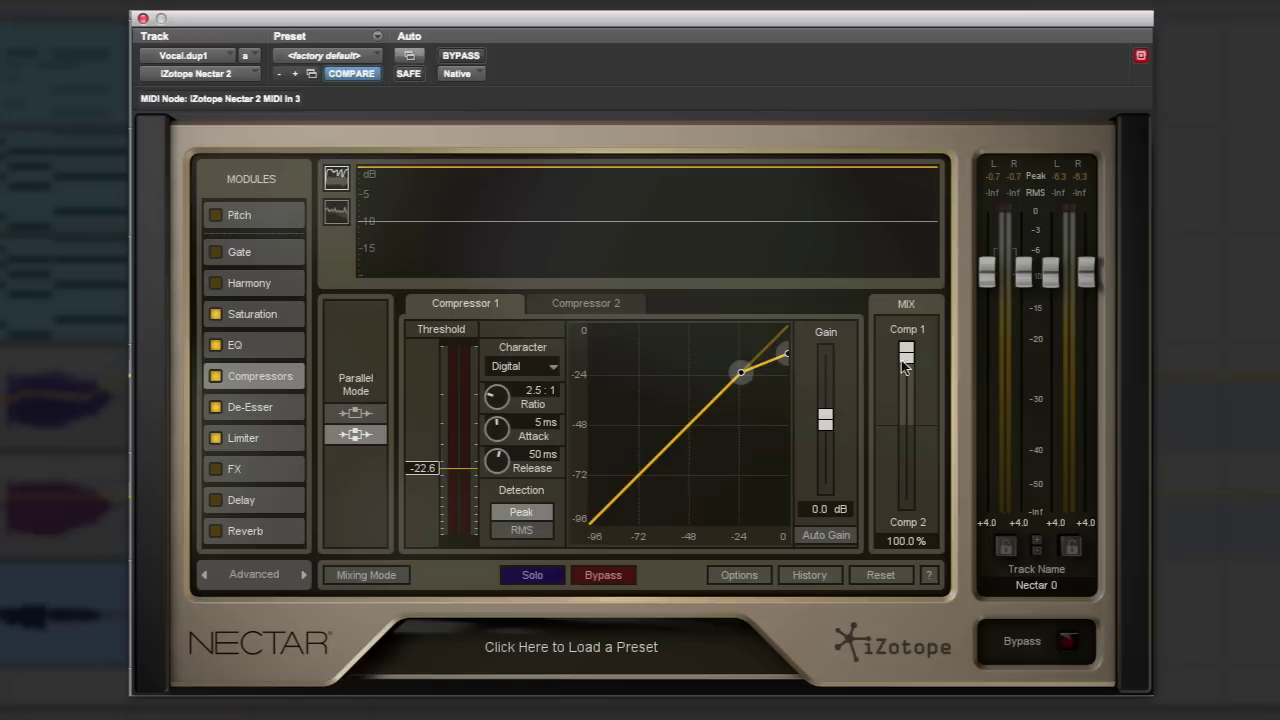
{"action": "mouse_move", "coordinate": [905, 354]}
{"action": "left_mouse_down"}
{"action": "mouse_move", "coordinate": [915, 502]}
{"action": "mouse_move", "coordinate": [917, 345]}
{"action": "left_mouse_up"}
{"action": "left_click", "coordinate": [356, 413]}
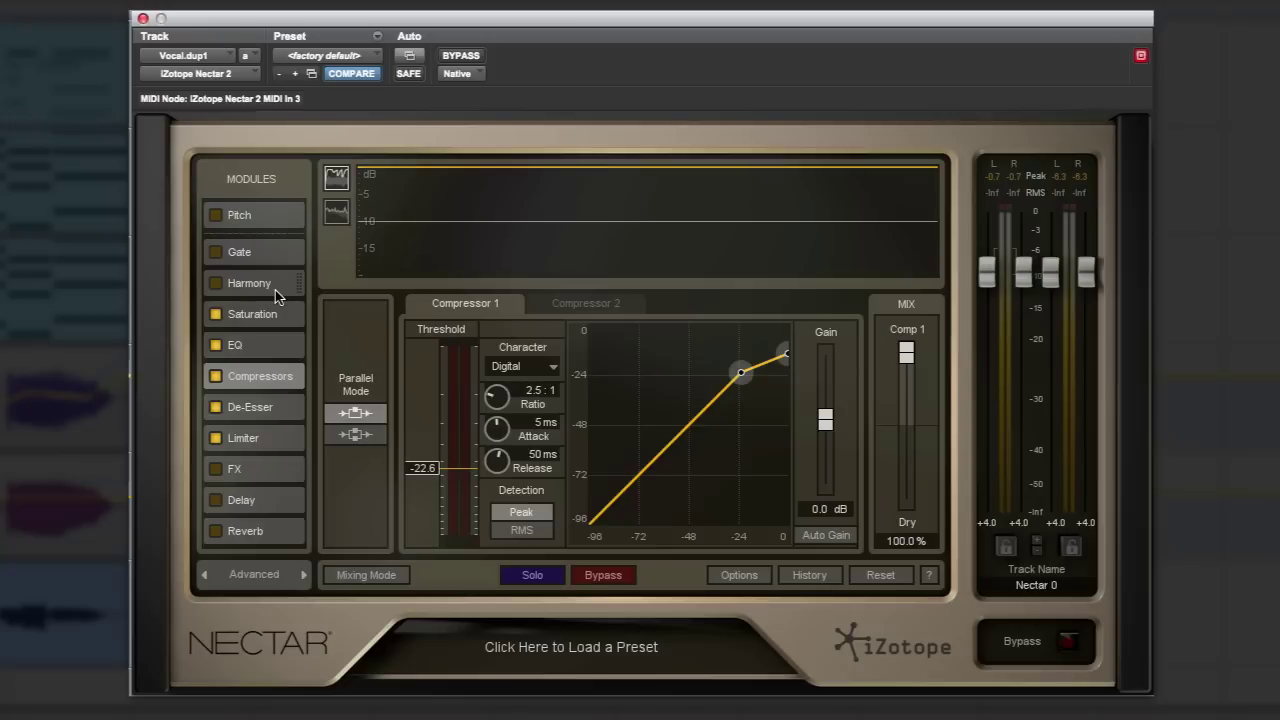
Step: Enable the Pitch module in the Overview and play back the vocal
{"action": "left_click", "coordinate": [279, 216]}
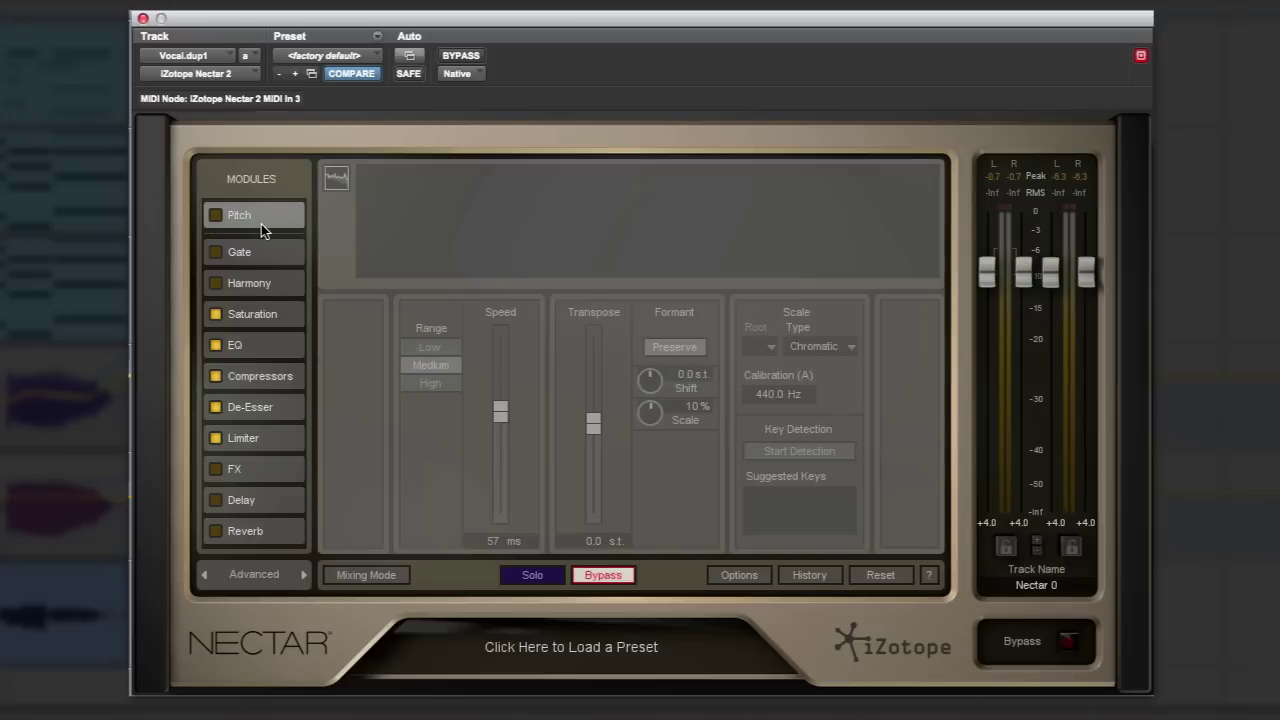
{"action": "left_click", "coordinate": [269, 574]}
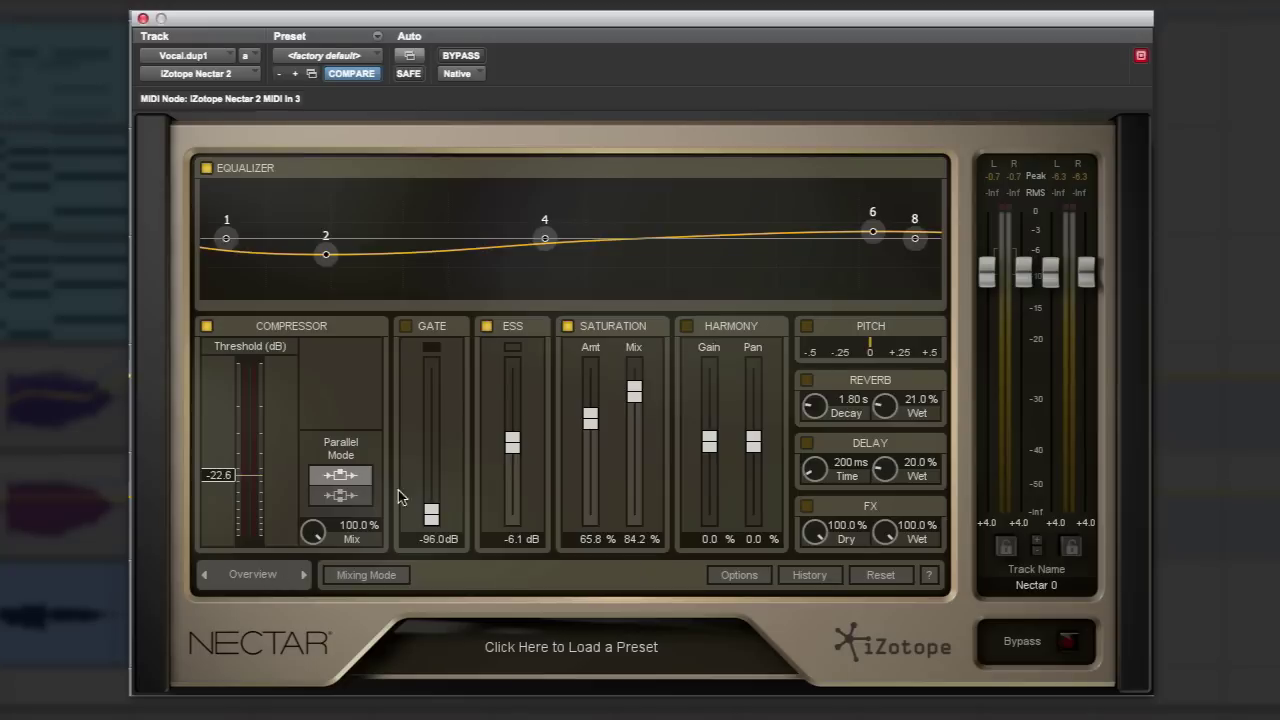
{"action": "left_click", "coordinate": [806, 326]}
{"action": "left_click", "coordinate": [55, 612]}
{"action": "key", "text": "space"}
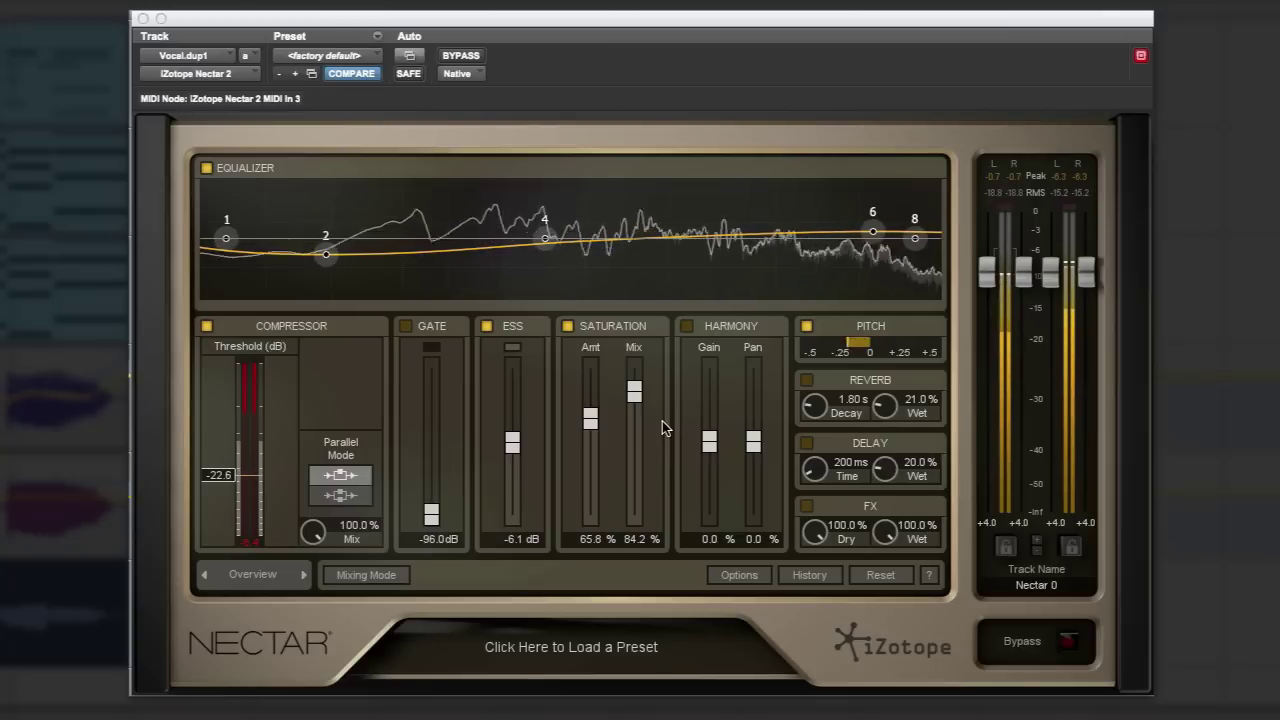
Step: Try pitch correction speeds of 0 ms and 84 ms in the Advanced view
{"action": "left_click", "coordinate": [267, 578]}
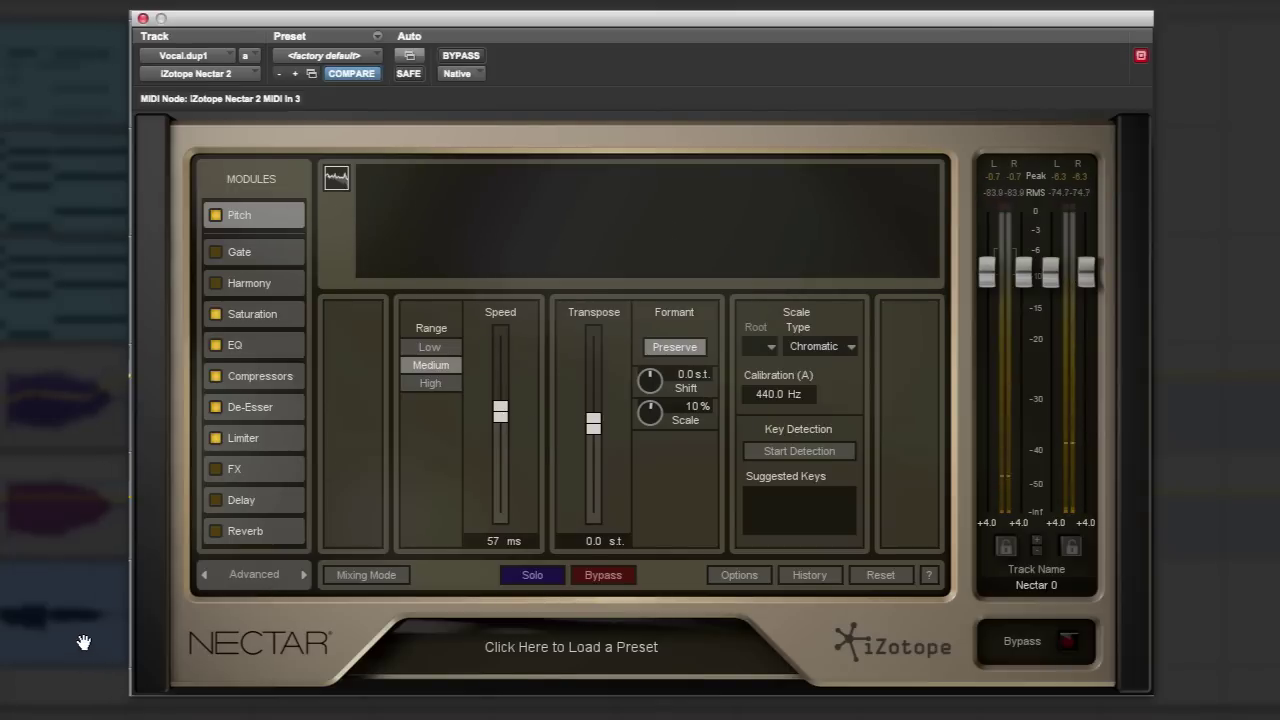
{"action": "left_click_drag", "start_coordinate": [500, 411], "coordinate": [541, 544]}
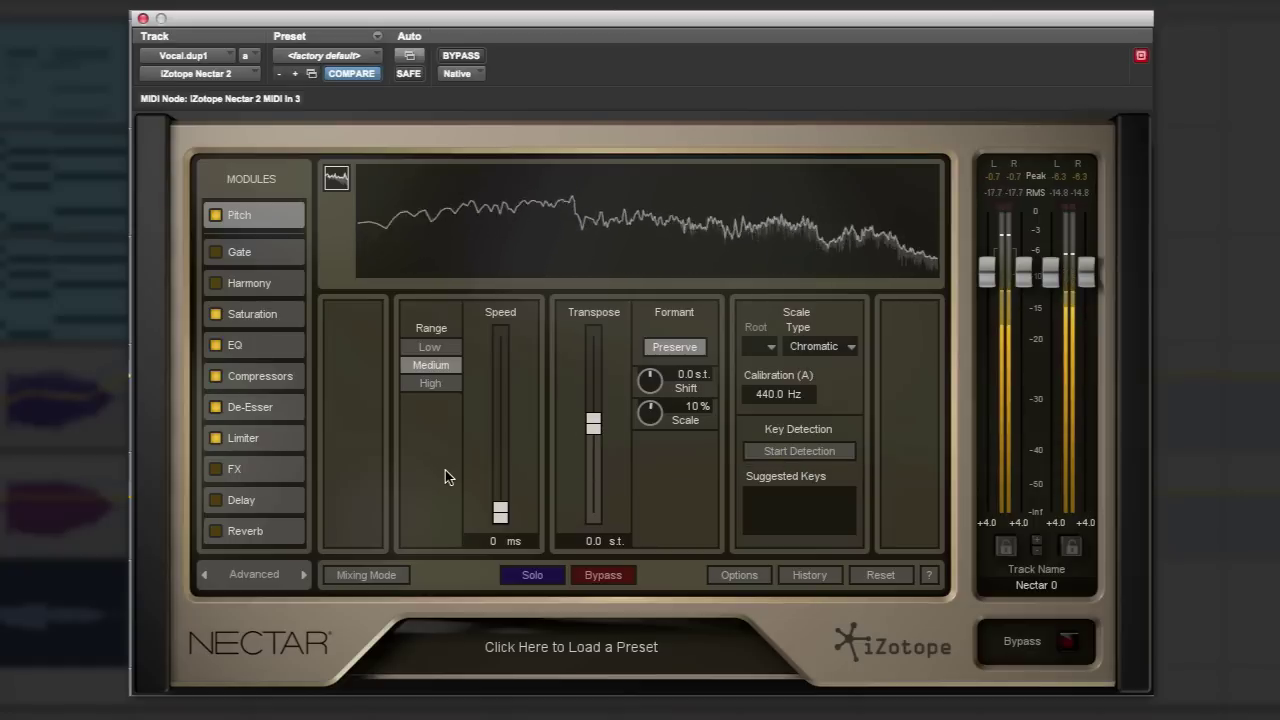
{"action": "left_click_drag", "start_coordinate": [500, 512], "coordinate": [504, 364]}
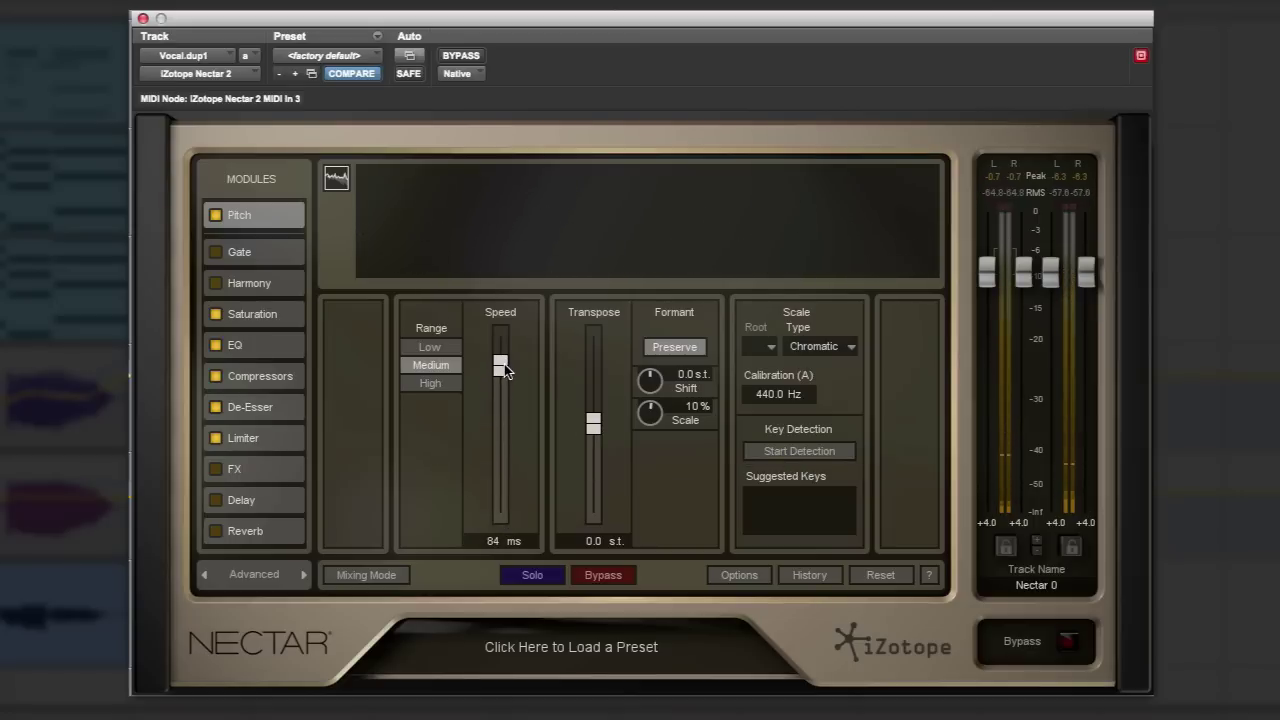
Step: Check the pitch meter in the Overview, set the pitch correction speed to 50 ms in the Advanced view, and stop playback
{"action": "left_click", "coordinate": [204, 574]}
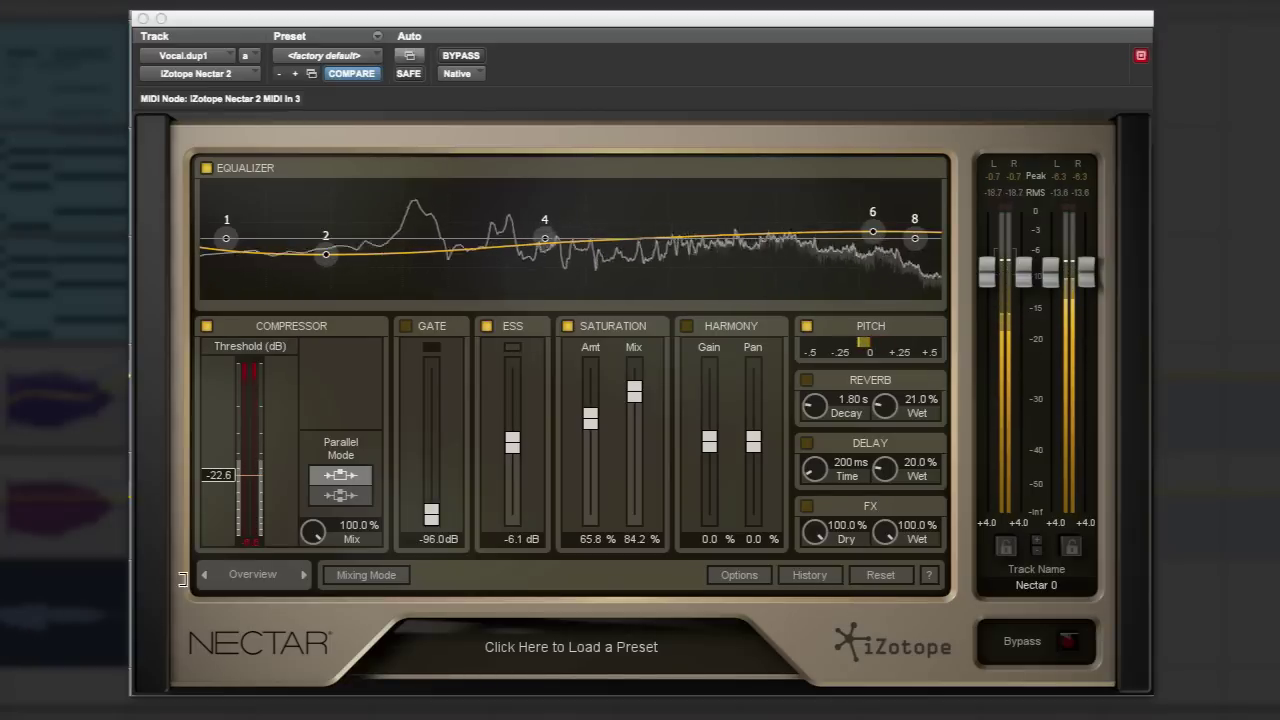
{"action": "left_click", "coordinate": [303, 574]}
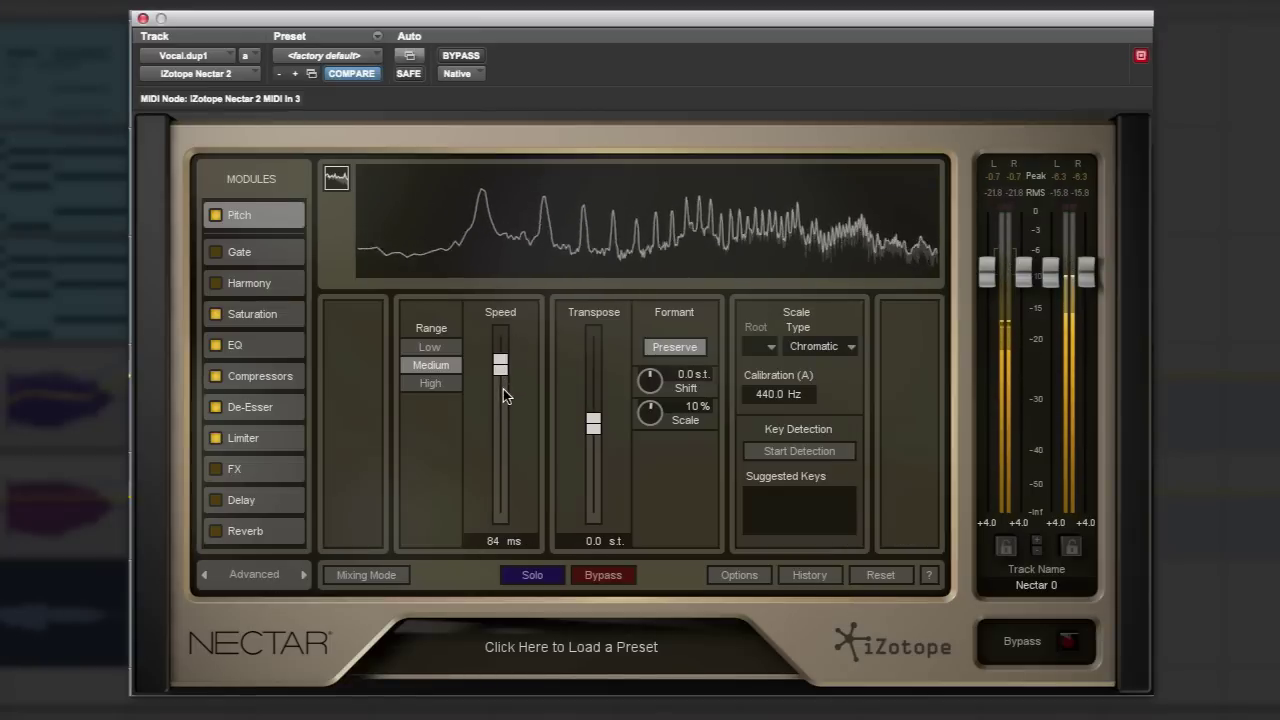
{"action": "left_click_drag", "start_coordinate": [503, 389], "coordinate": [500, 430]}
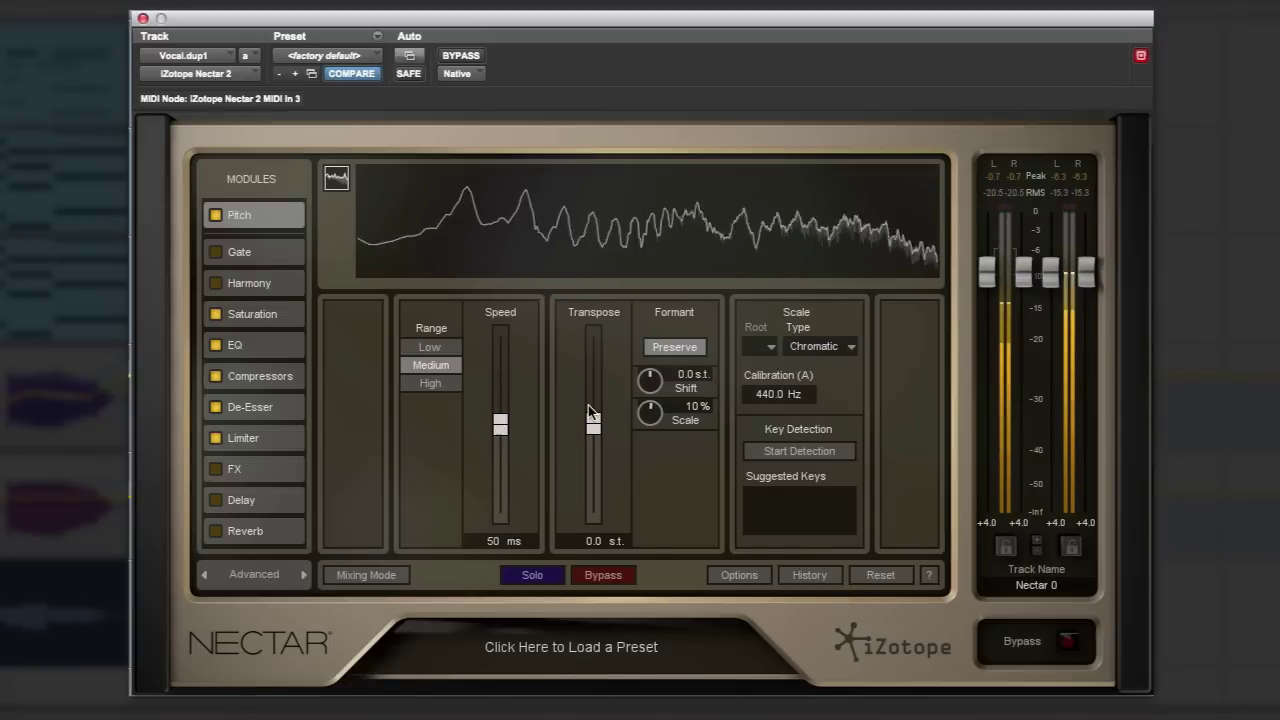
{"action": "key", "text": "space"}
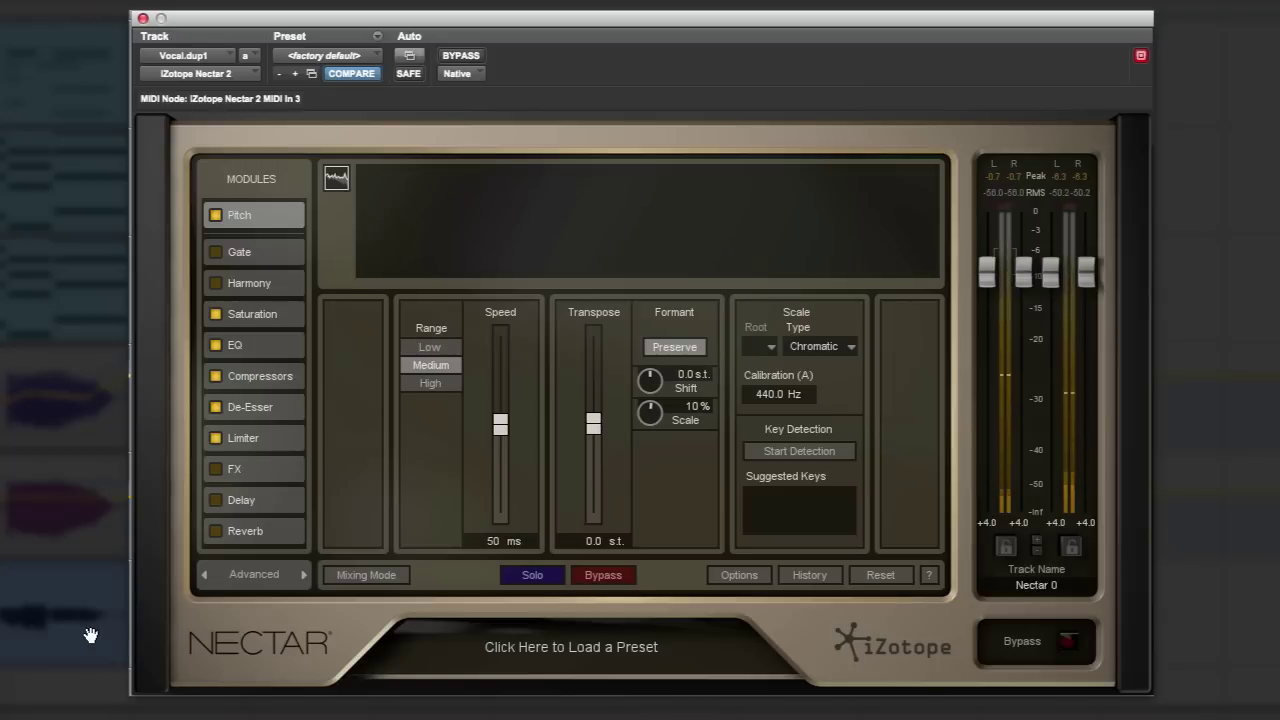
Step: Try transposing the vocal by -2 semitones during playback, return the transposition to 0, and stop playback
{"action": "key", "text": "space"}
{"action": "left_click_drag", "start_coordinate": [594, 425], "coordinate": [595, 447]}
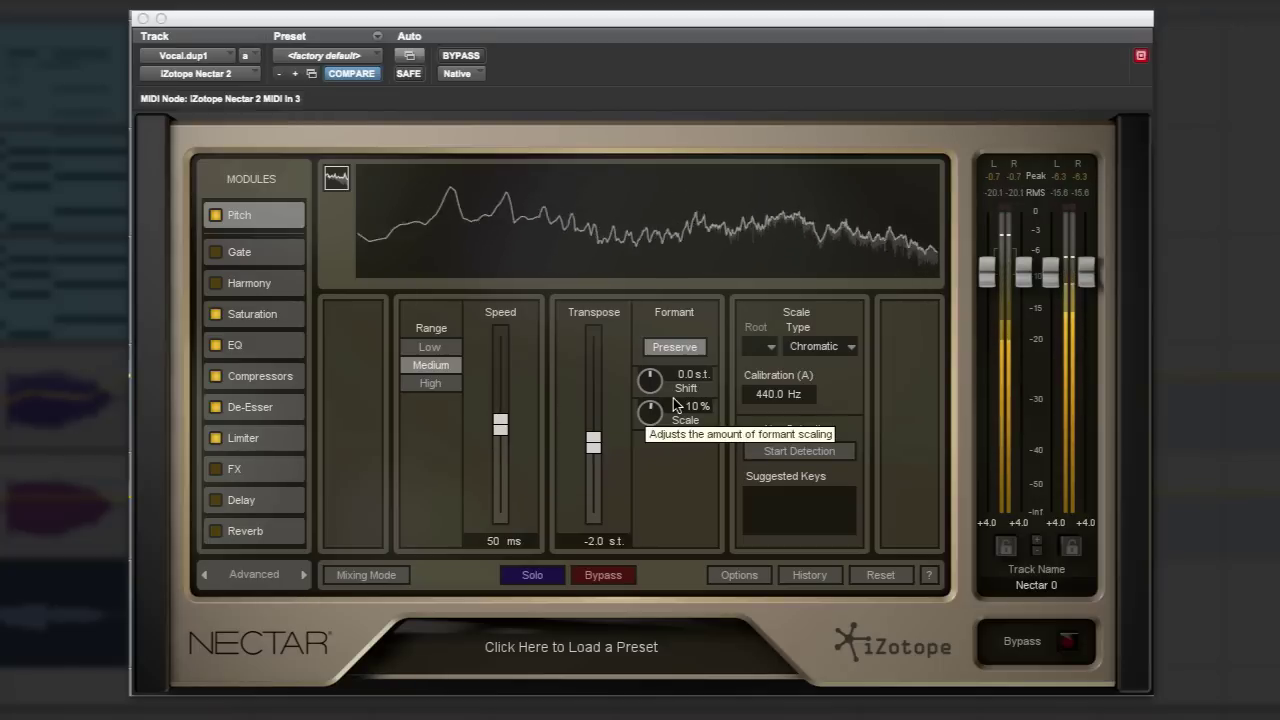
{"action": "left_click_drag", "start_coordinate": [592, 440], "coordinate": [596, 427]}
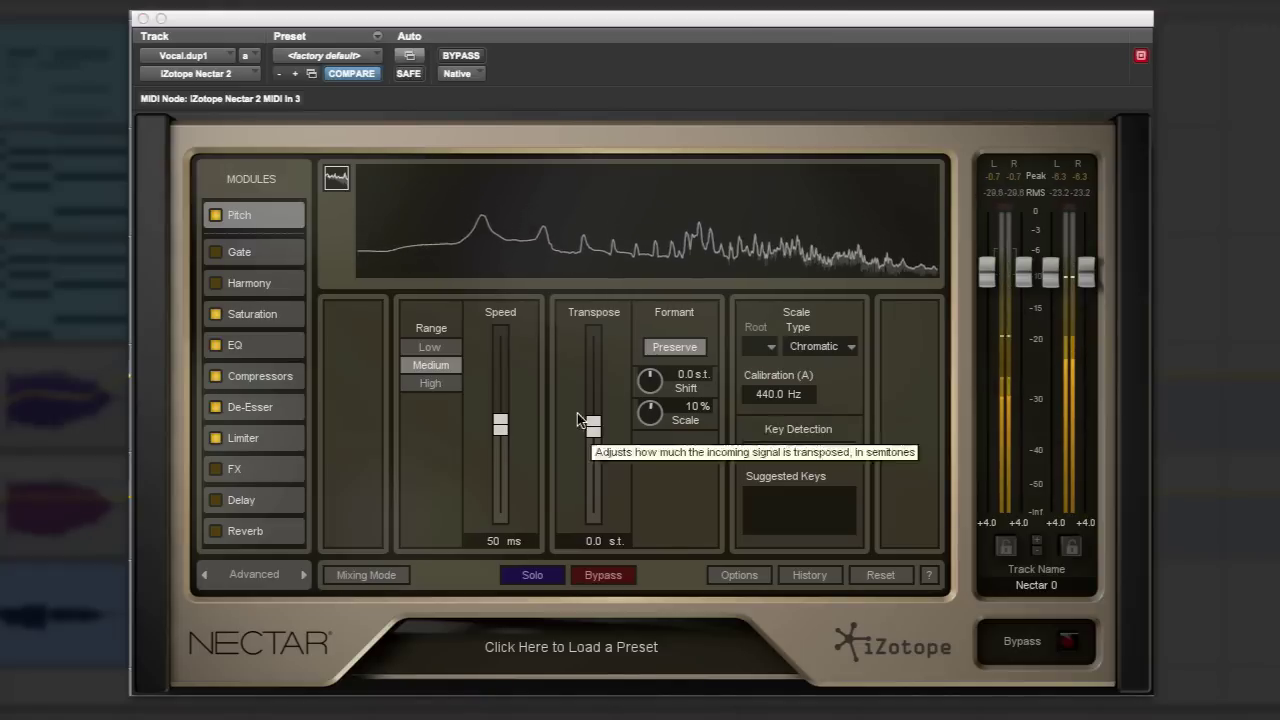
{"action": "key", "text": "space"}
{"action": "left_click", "coordinate": [33, 657]}
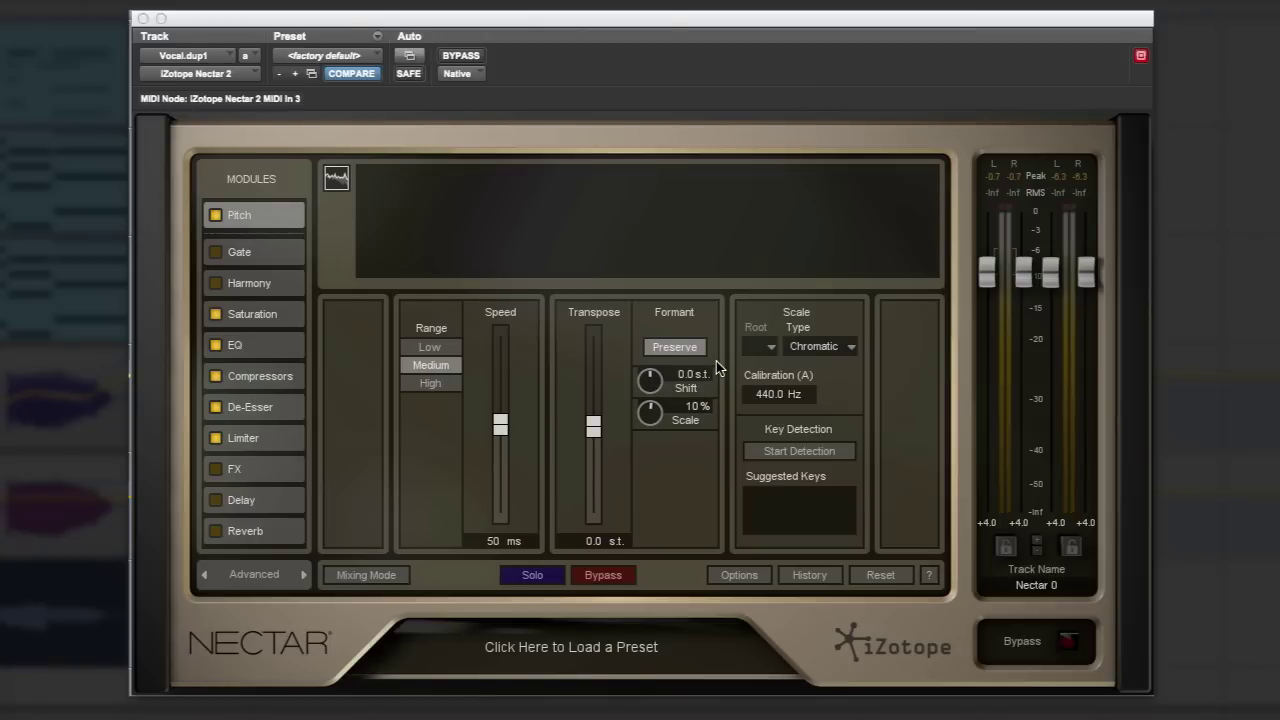
Step: Transpose the vocal by +3 semitones and compare it during playback with formant preservation off and on
{"action": "left_click", "coordinate": [686, 352]}
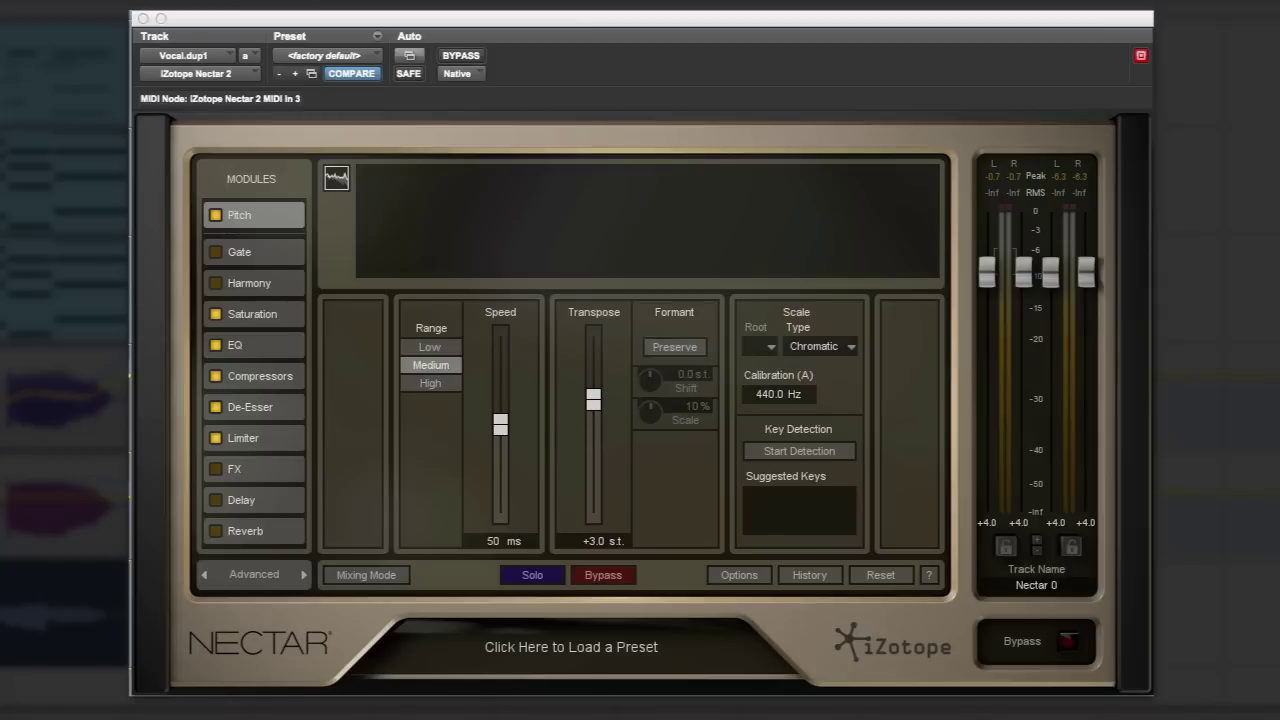
{"action": "key", "text": "space"}
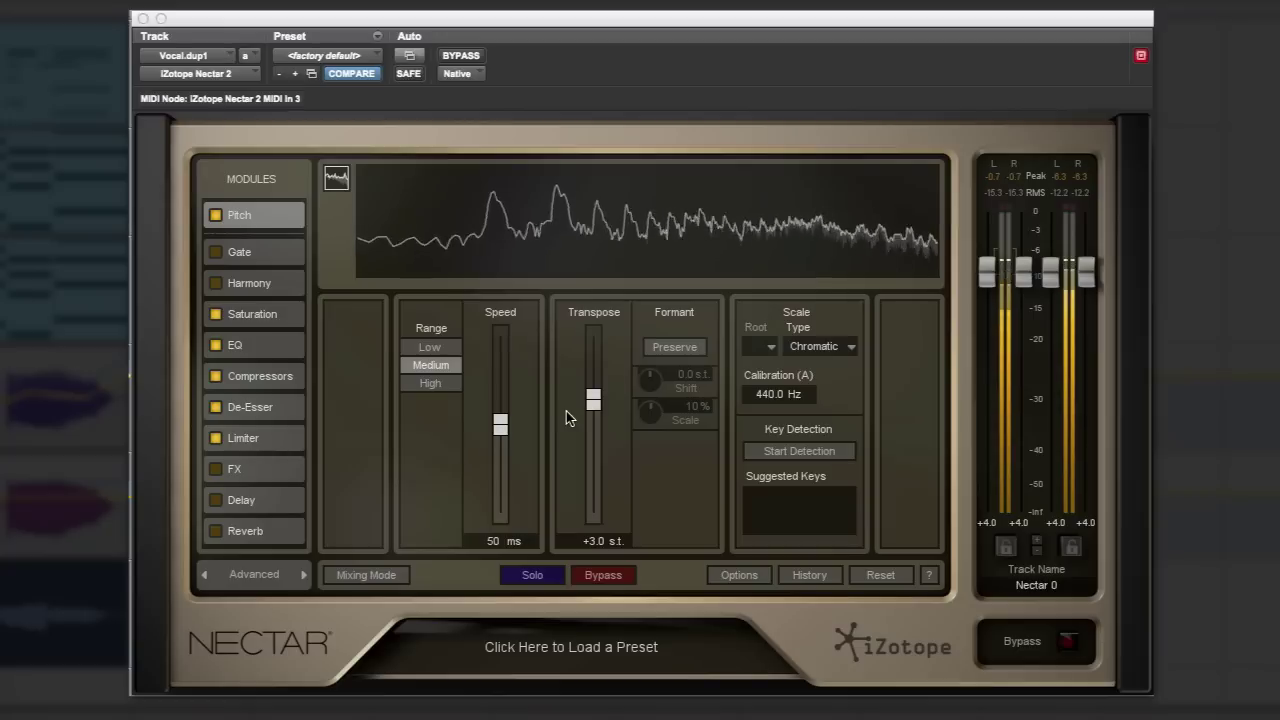
{"action": "left_click", "coordinate": [666, 348]}
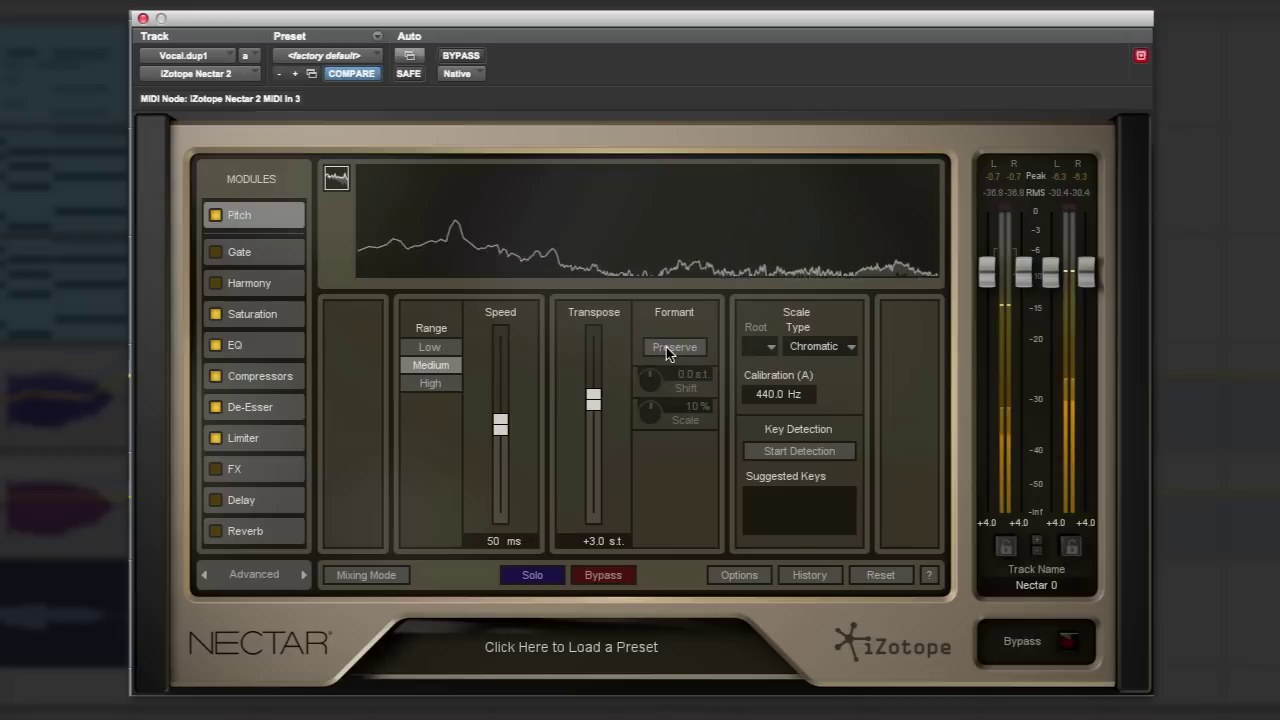
{"action": "left_click", "coordinate": [666, 348]}
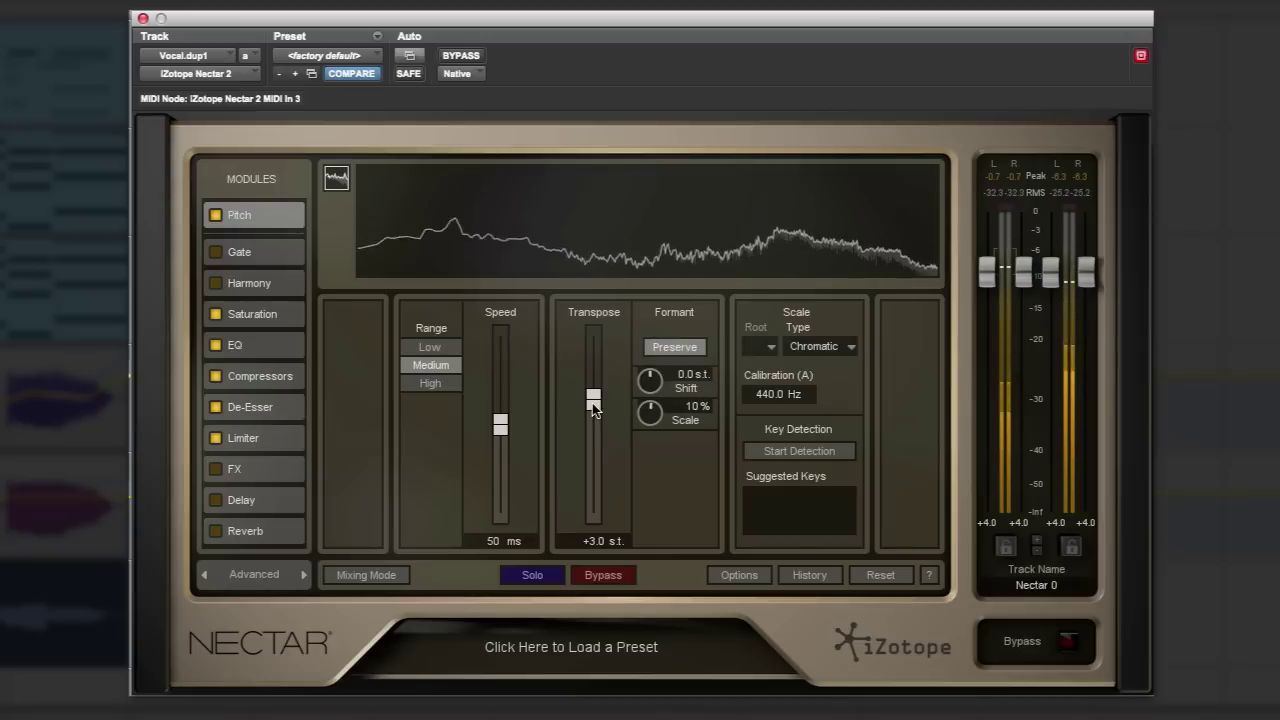
Step: Transpose the vocal by -12 semitones and compare it during playback with formant preservation off and on
{"action": "left_click_drag", "start_coordinate": [589, 410], "coordinate": [595, 530]}
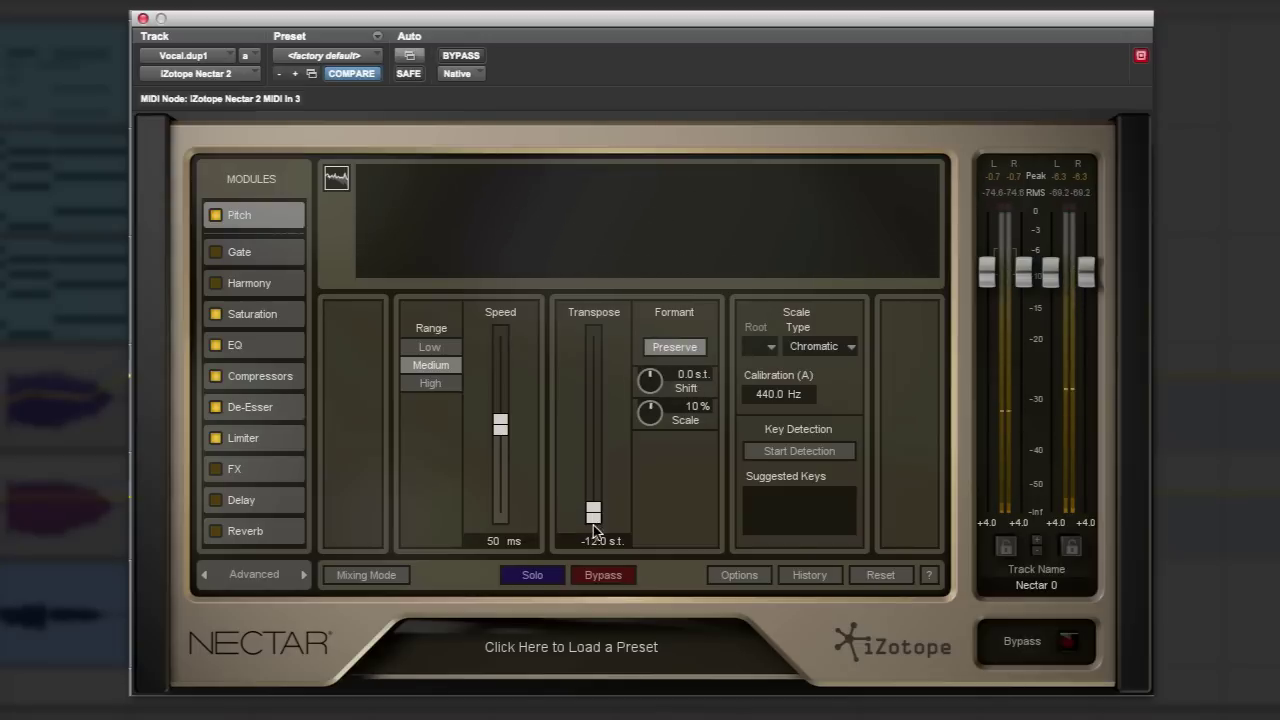
{"action": "left_click", "coordinate": [685, 349]}
{"action": "left_click", "coordinate": [90, 638]}
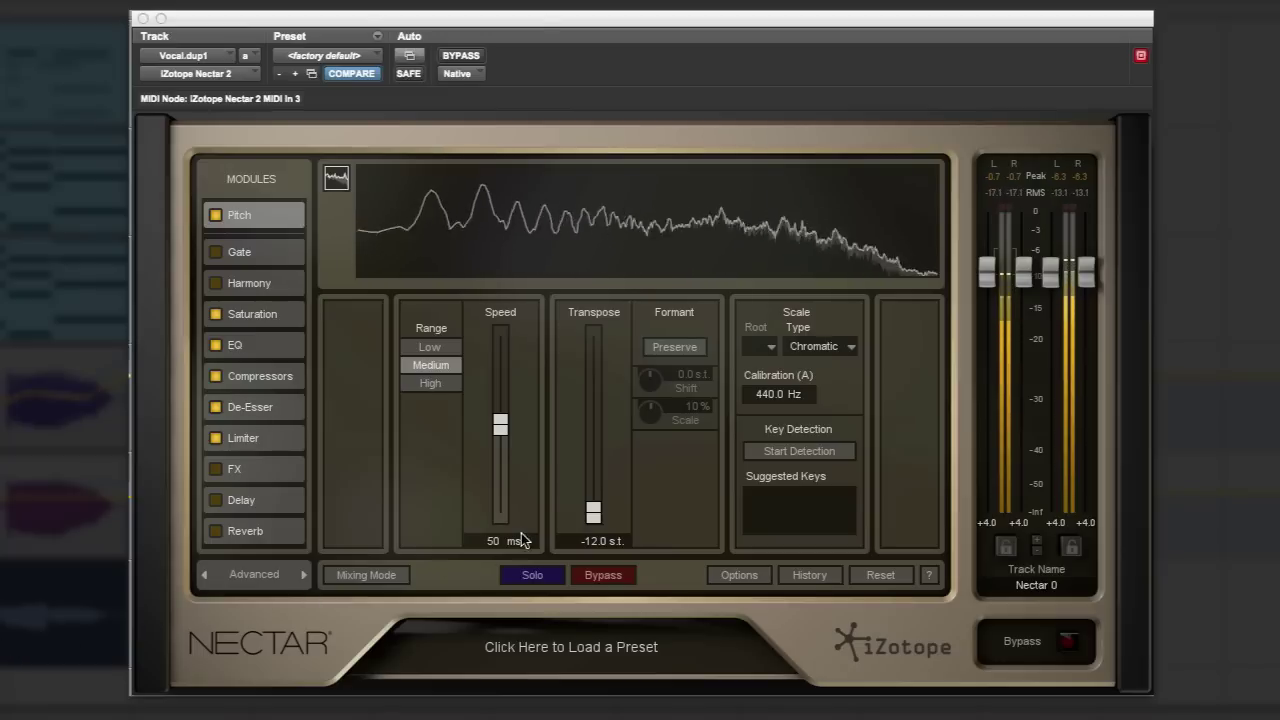
{"action": "left_click", "coordinate": [676, 348]}
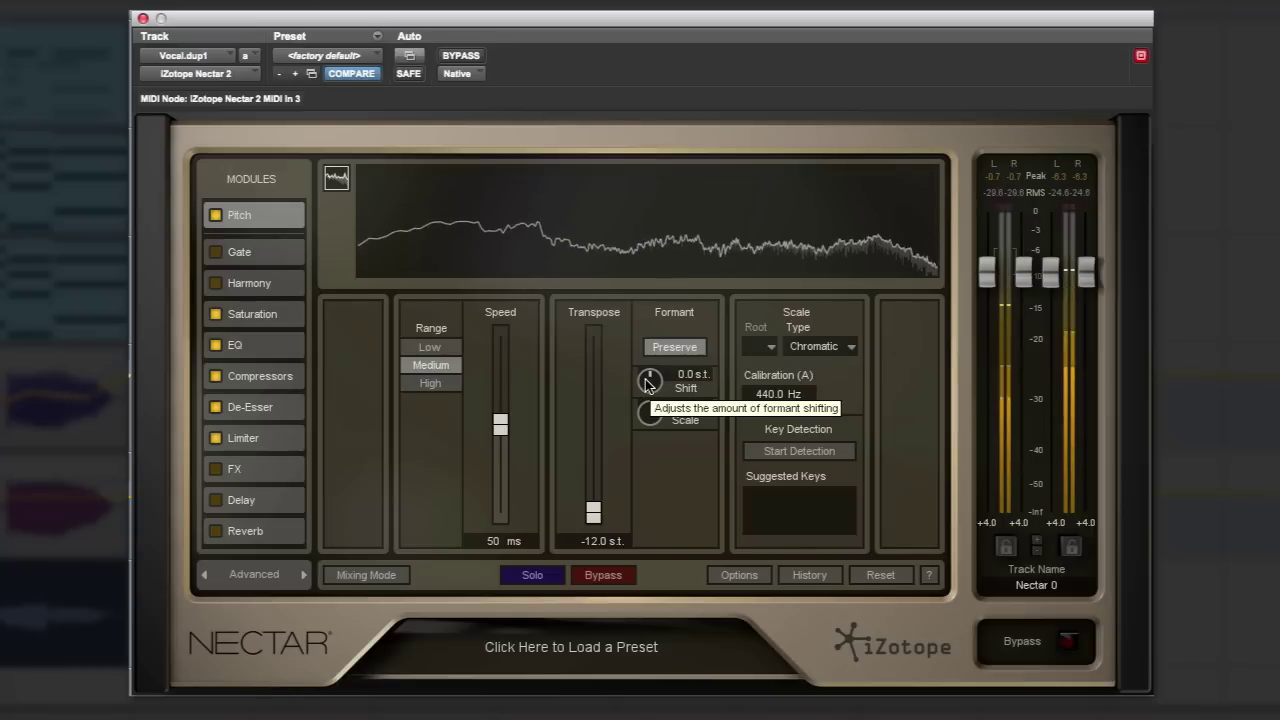
Step: Try formant shifts of +6.2 and -4.1 semitones on the lowered vocal and return the transposition to 0
{"action": "left_click_drag", "start_coordinate": [649, 381], "coordinate": [645, 405]}
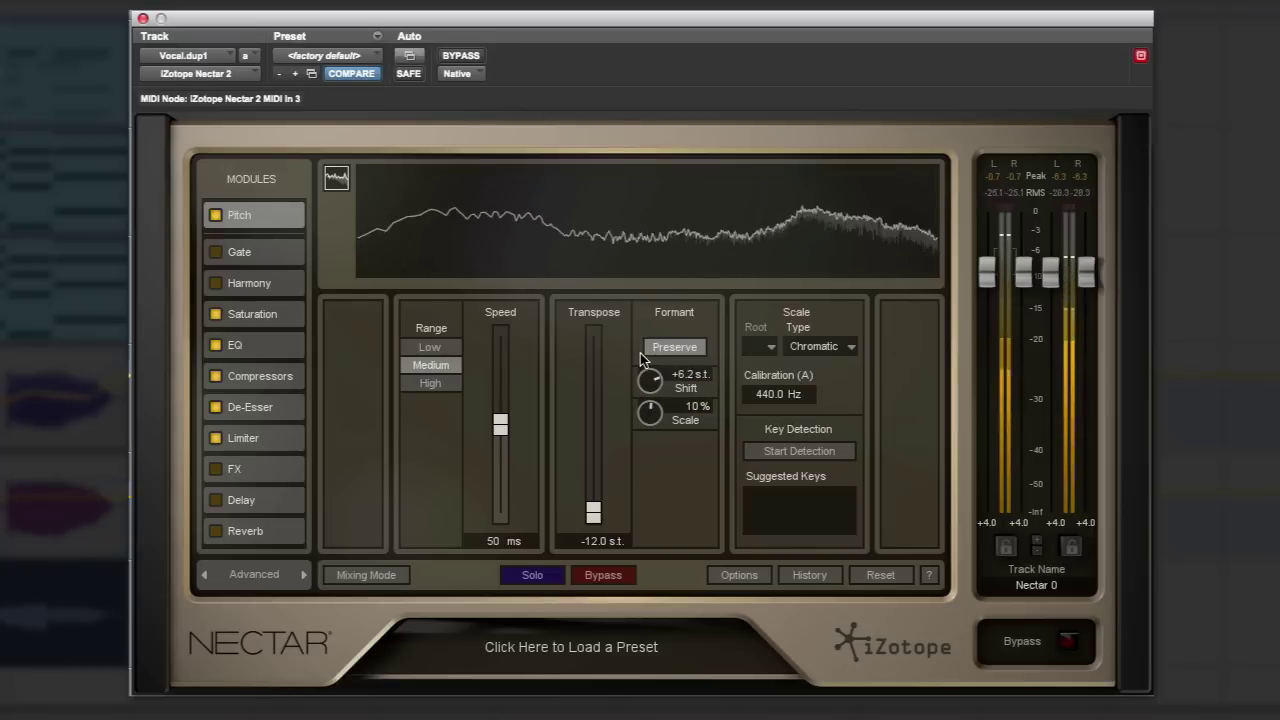
{"action": "left_click_drag", "start_coordinate": [641, 360], "coordinate": [638, 383]}
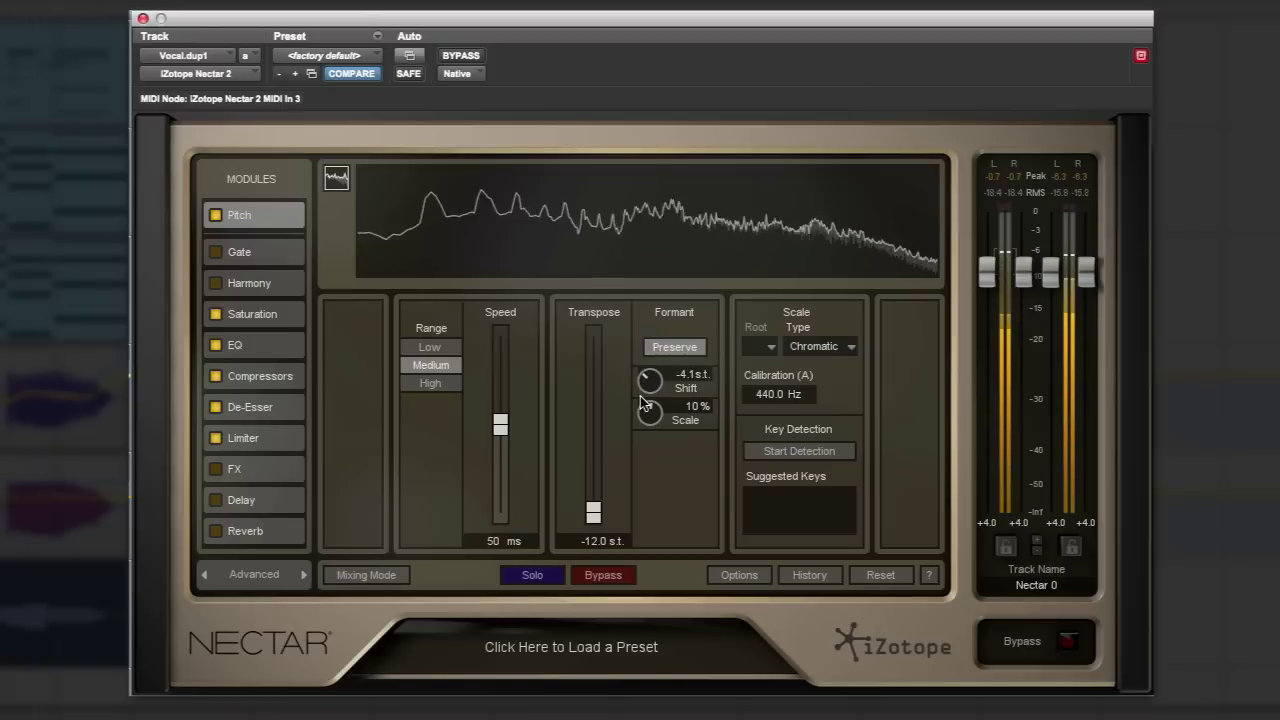
{"action": "left_click_drag", "start_coordinate": [593, 513], "coordinate": [595, 430]}
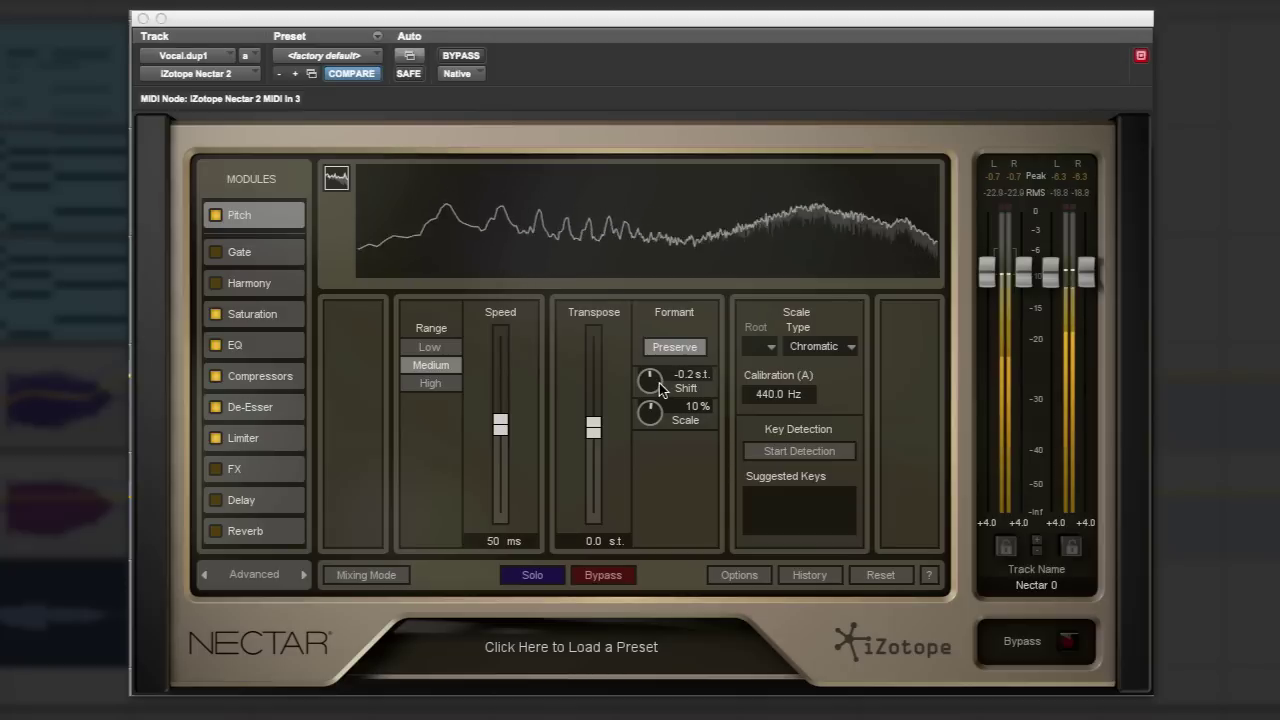
Step: Audition the vocal with a formant shift of -1.7 semitones, return the shift to 0, and stop playback
{"action": "left_click_drag", "start_coordinate": [658, 390], "coordinate": [650, 395]}
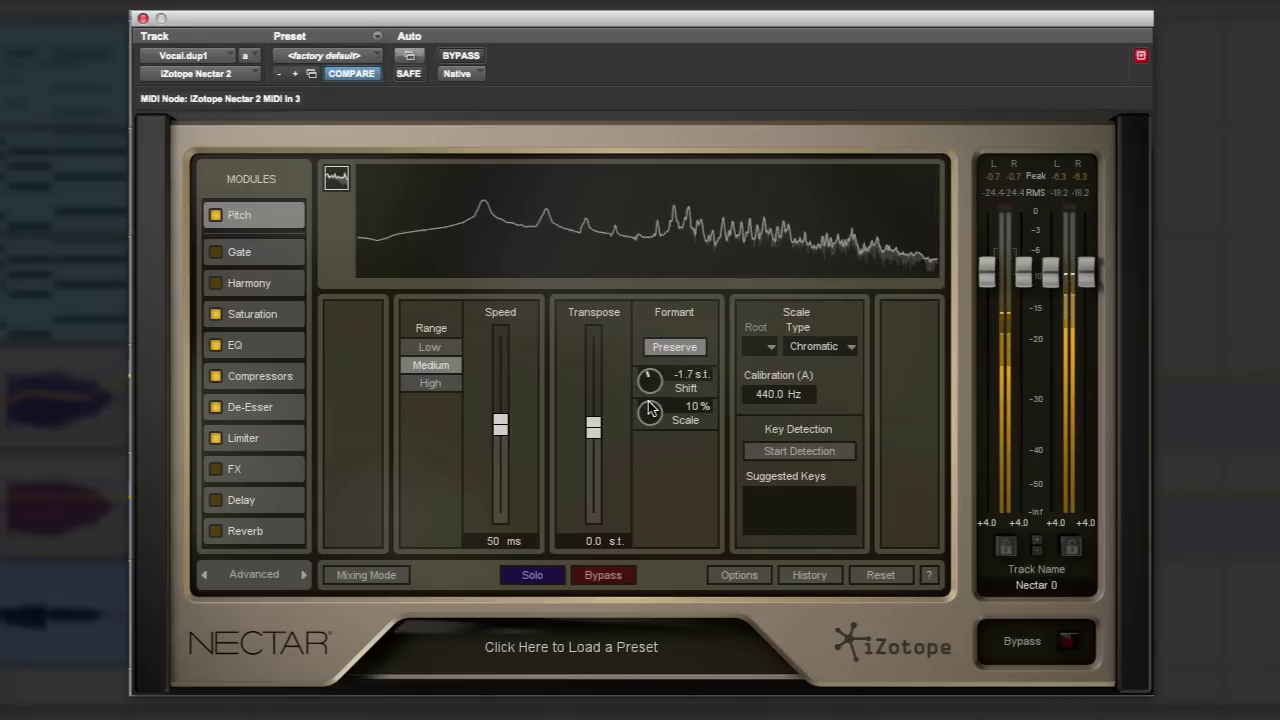
{"action": "key", "text": "space"}
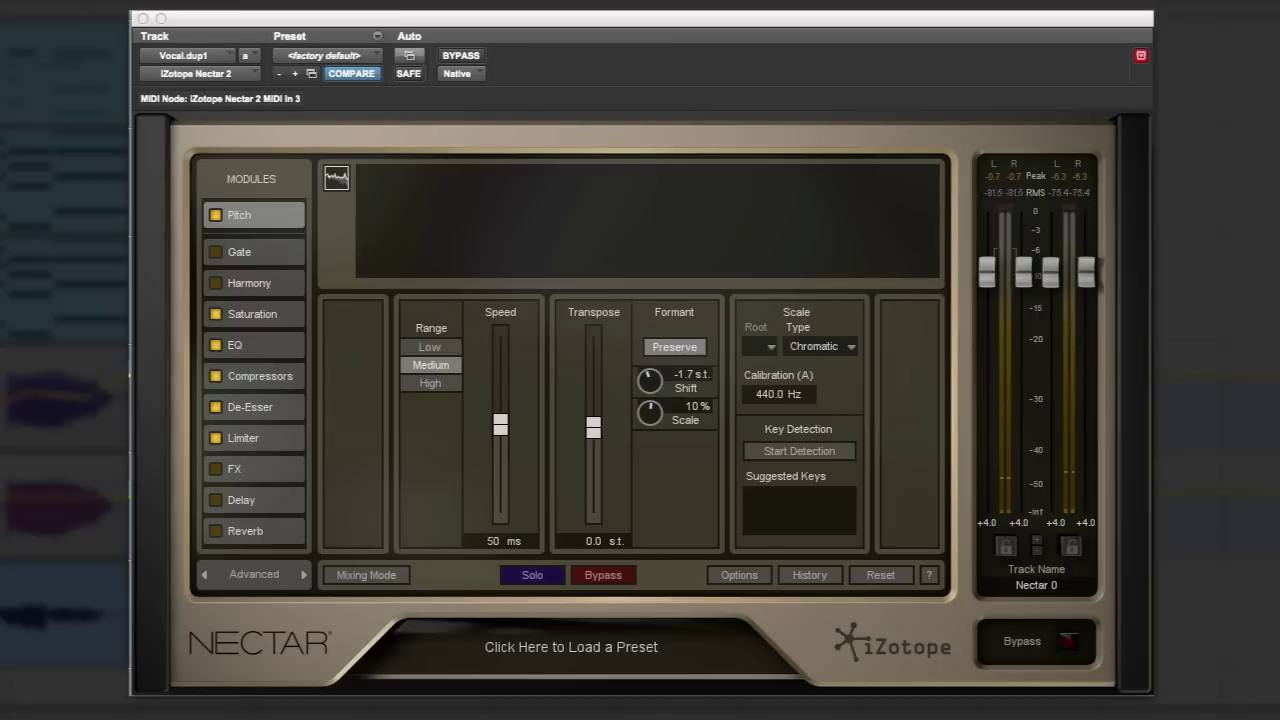
{"action": "key", "text": "space"}
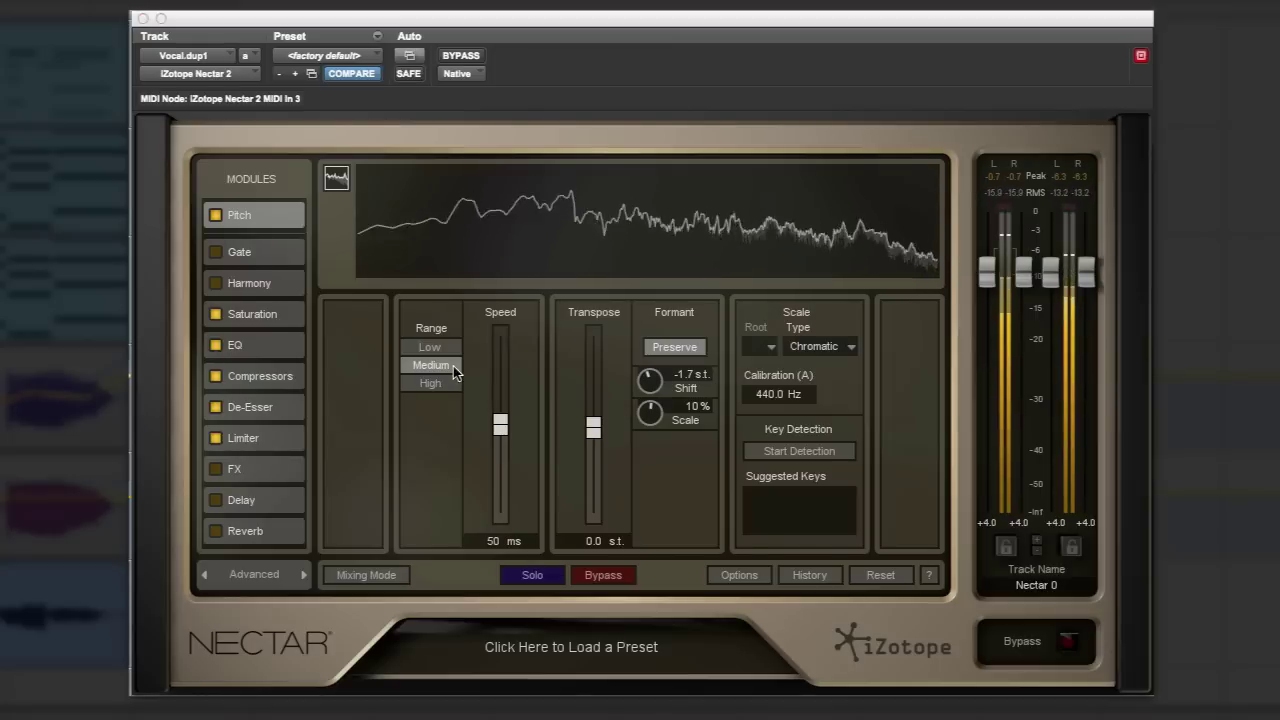
{"action": "mouse_move", "coordinate": [650, 381]}
{"action": "left_mouse_down"}
{"action": "mouse_move", "coordinate": [656, 362]}
{"action": "mouse_move", "coordinate": [652, 390]}
{"action": "left_mouse_up"}
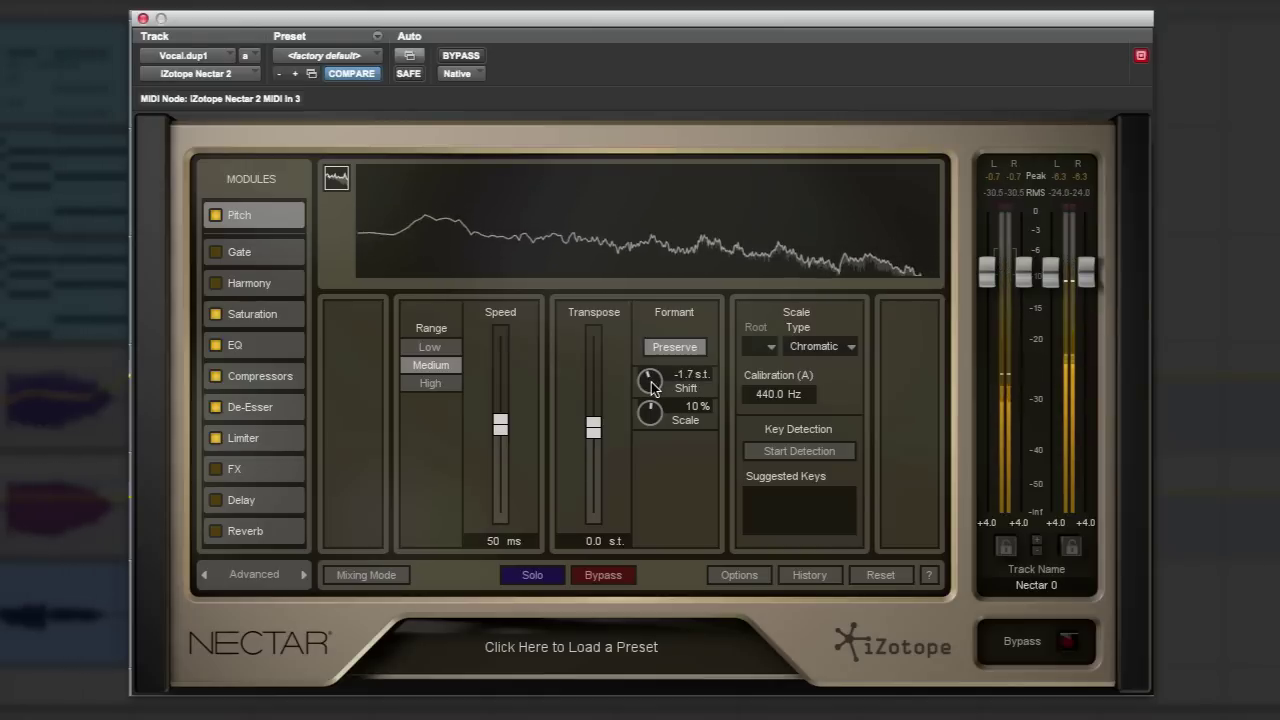
{"action": "key", "text": "space"}
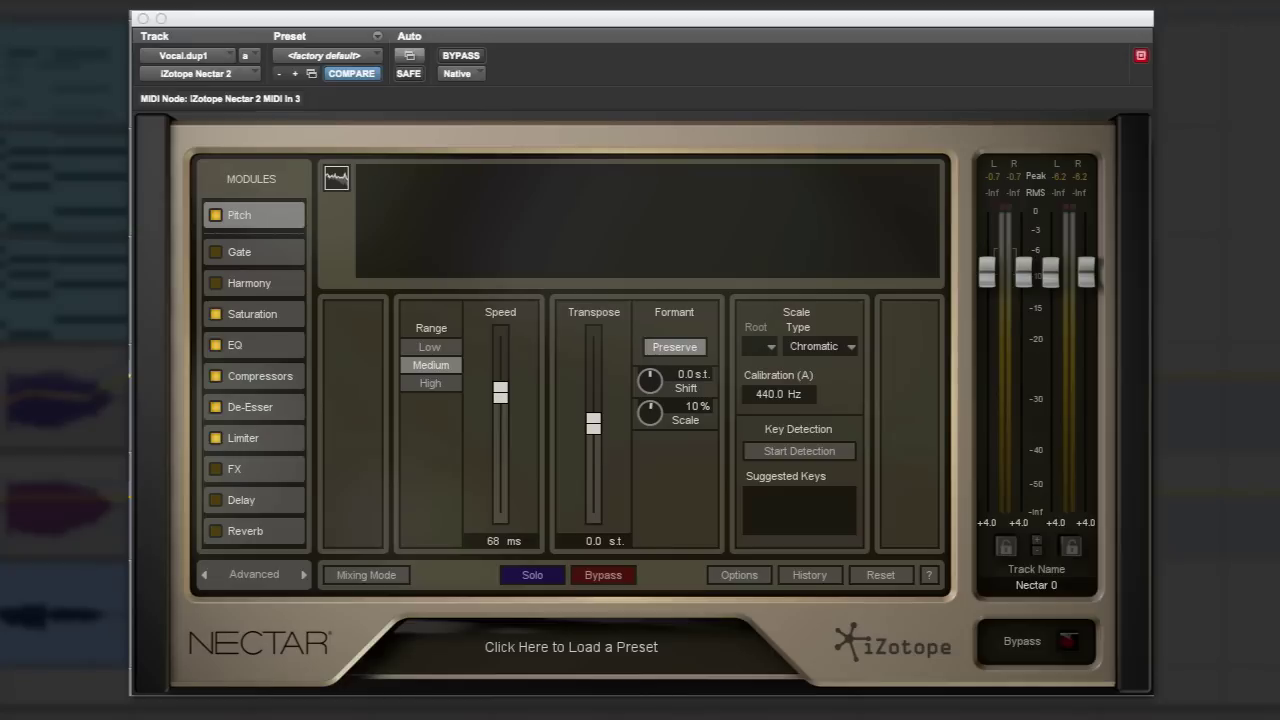
Step: Turn off the Pitch module and capture the vocal track in the Nectar 2 Pitch Editor
{"action": "left_click", "coordinate": [216, 216]}
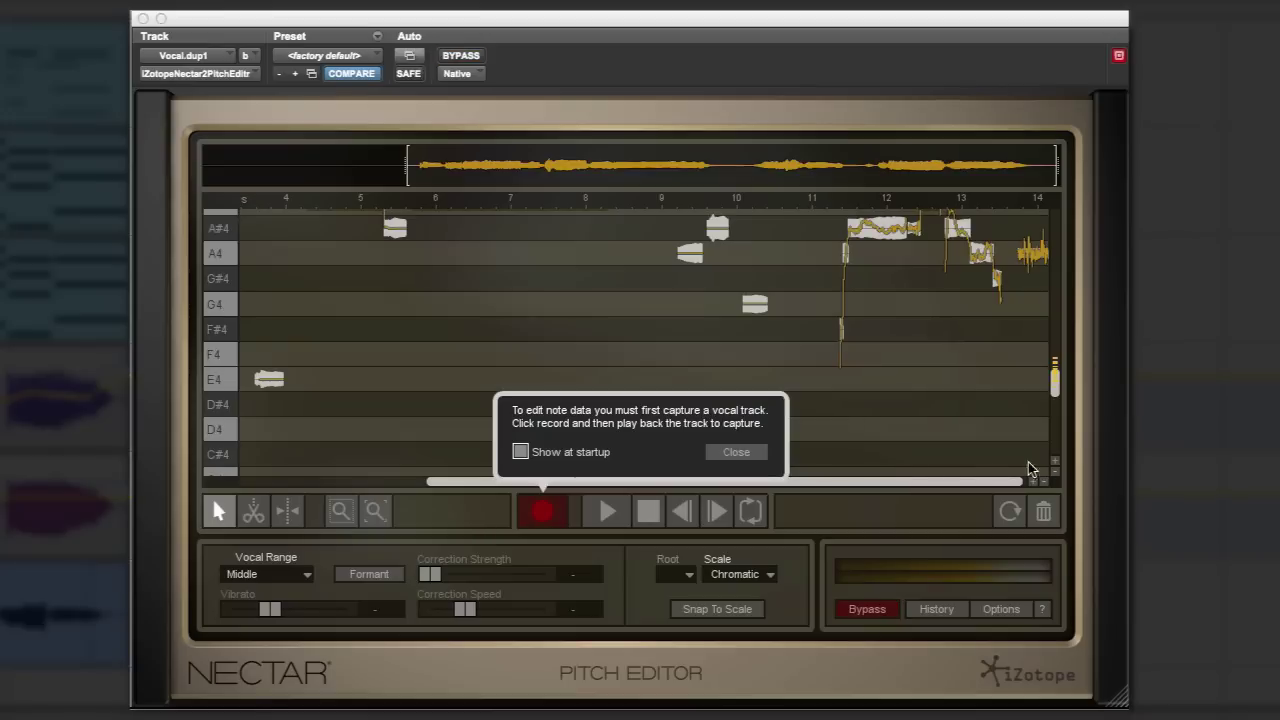
{"action": "left_click", "coordinate": [733, 452]}
{"action": "left_click", "coordinate": [26, 656]}
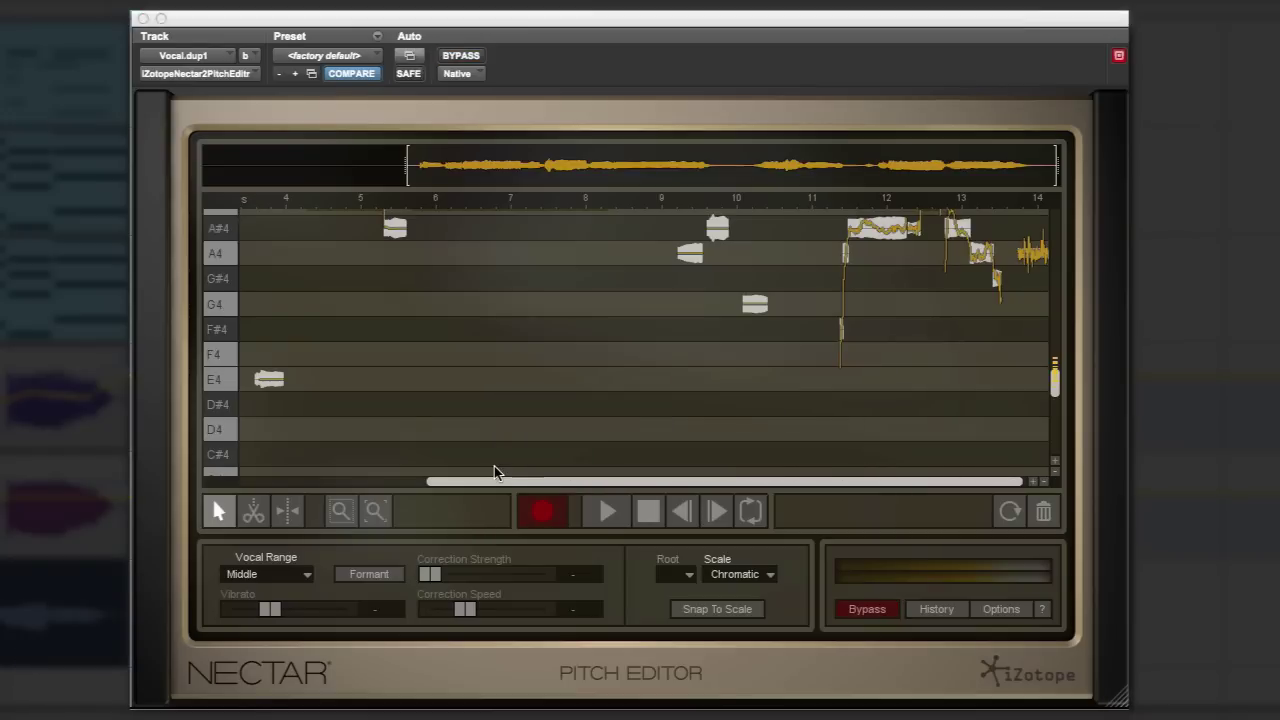
{"action": "left_click", "coordinate": [546, 530]}
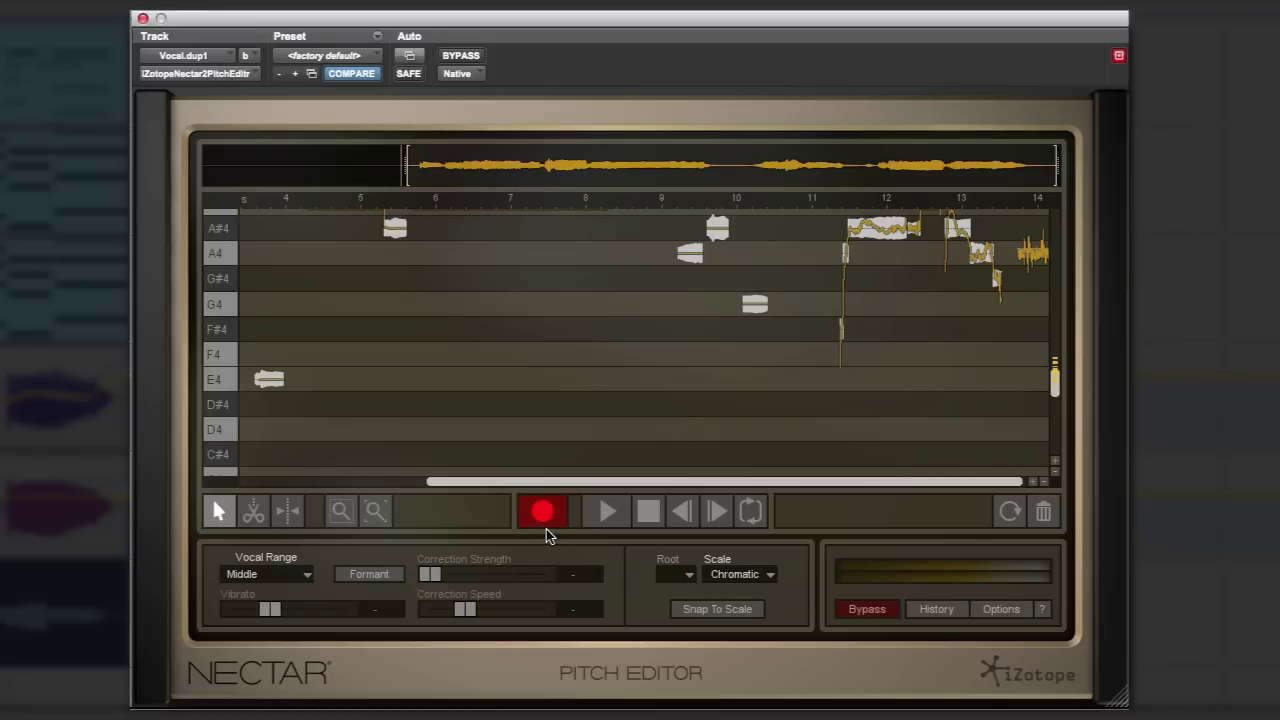
{"action": "key", "text": "space"}
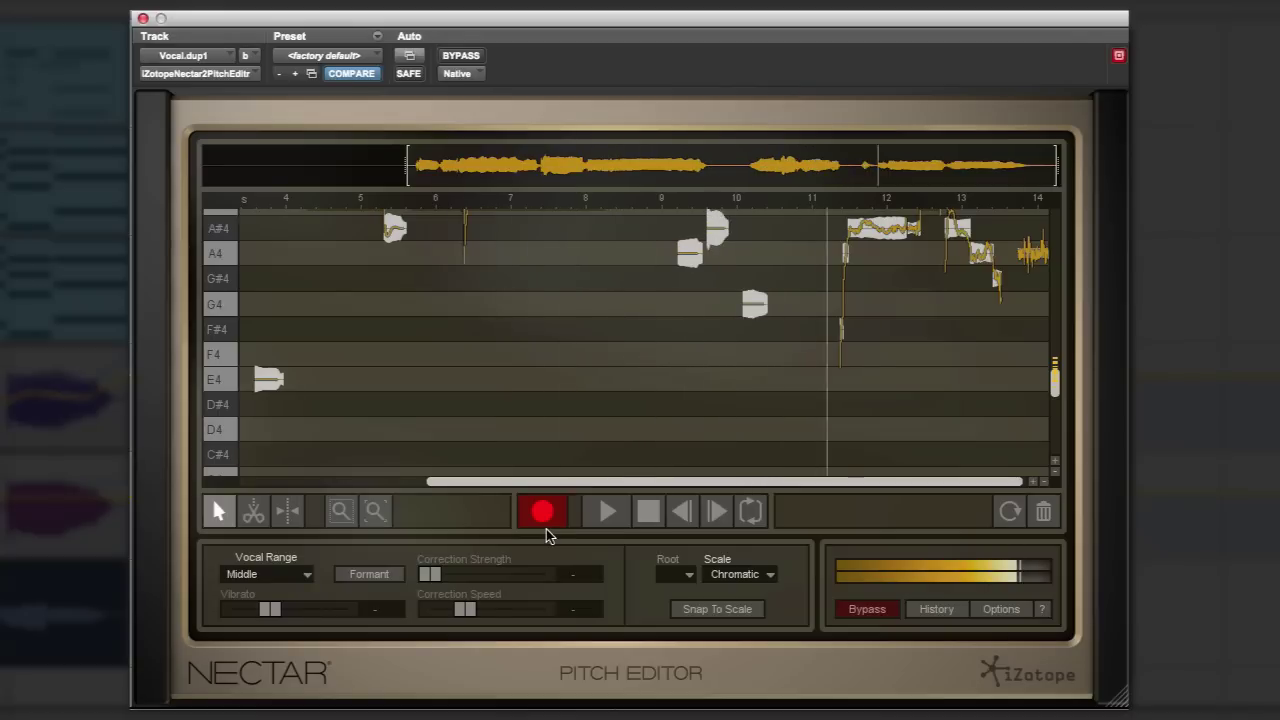
{"action": "left_click", "coordinate": [647, 513]}
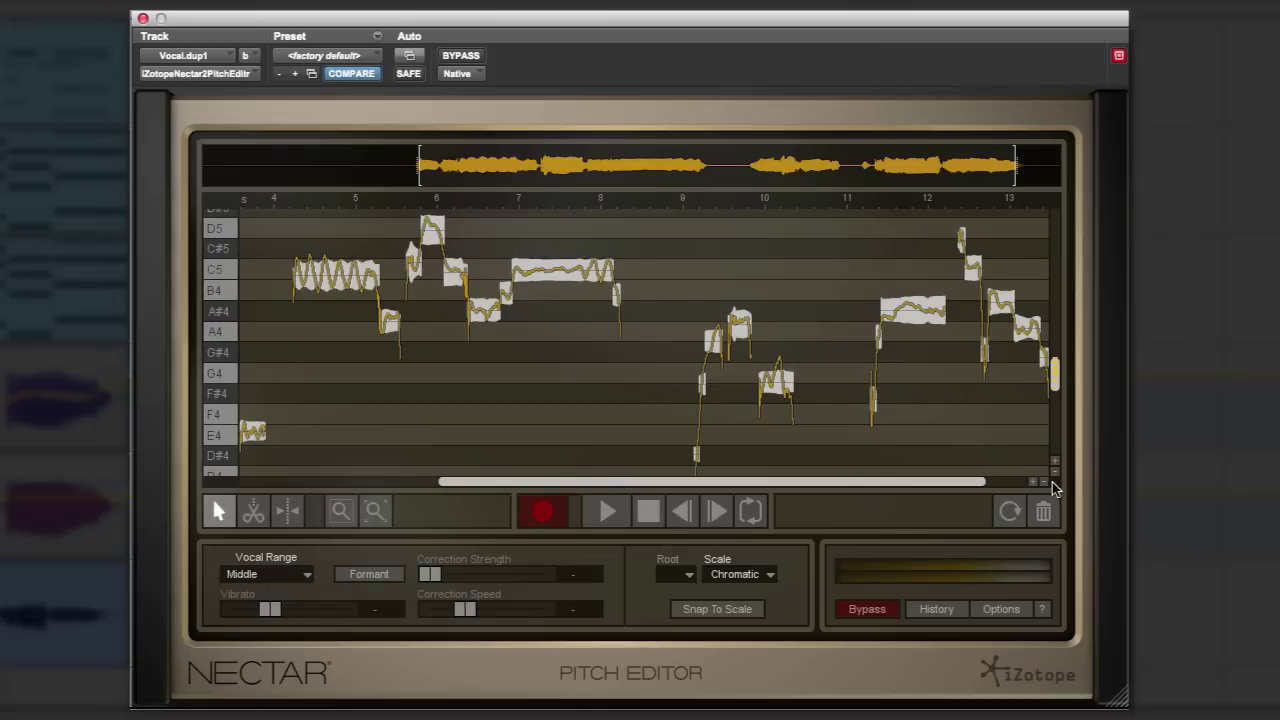
{"action": "left_click", "coordinate": [1045, 482]}
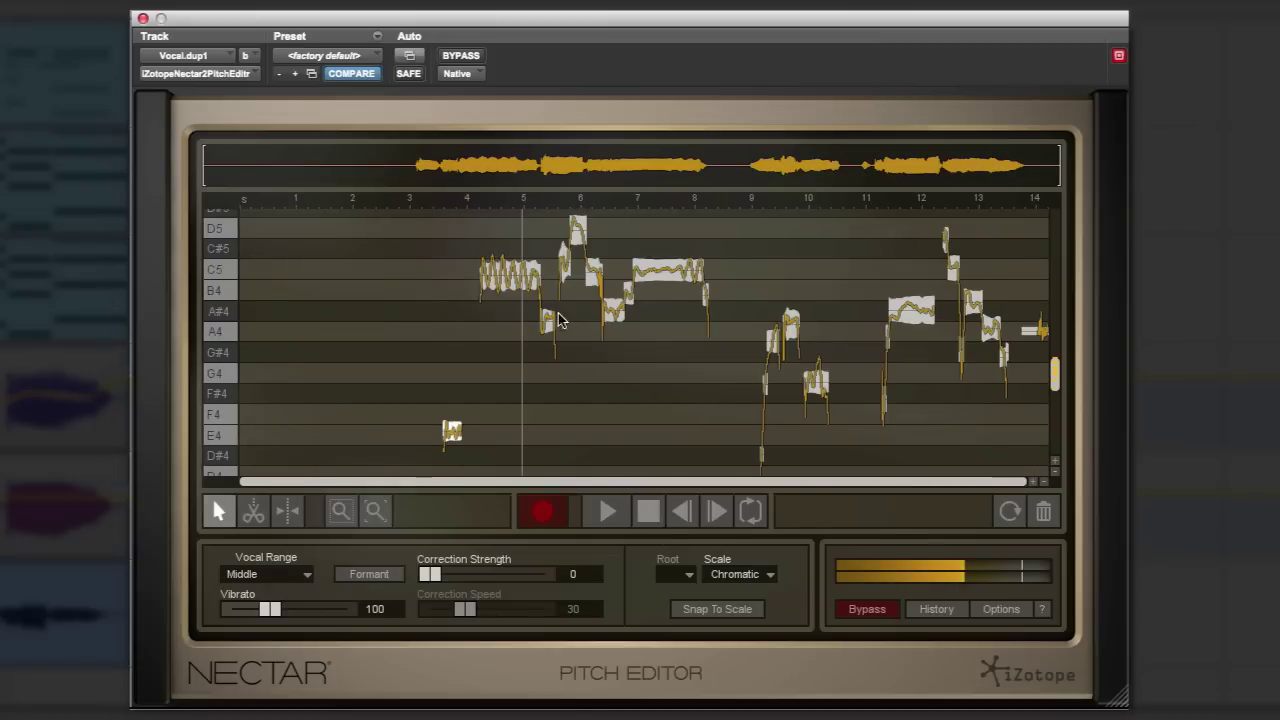
Step: Set the vibrato of the long note at 4 to 5 s to 39 and play it back with the original pitch contour shown
{"action": "left_click_drag", "start_coordinate": [463, 251], "coordinate": [525, 279]}
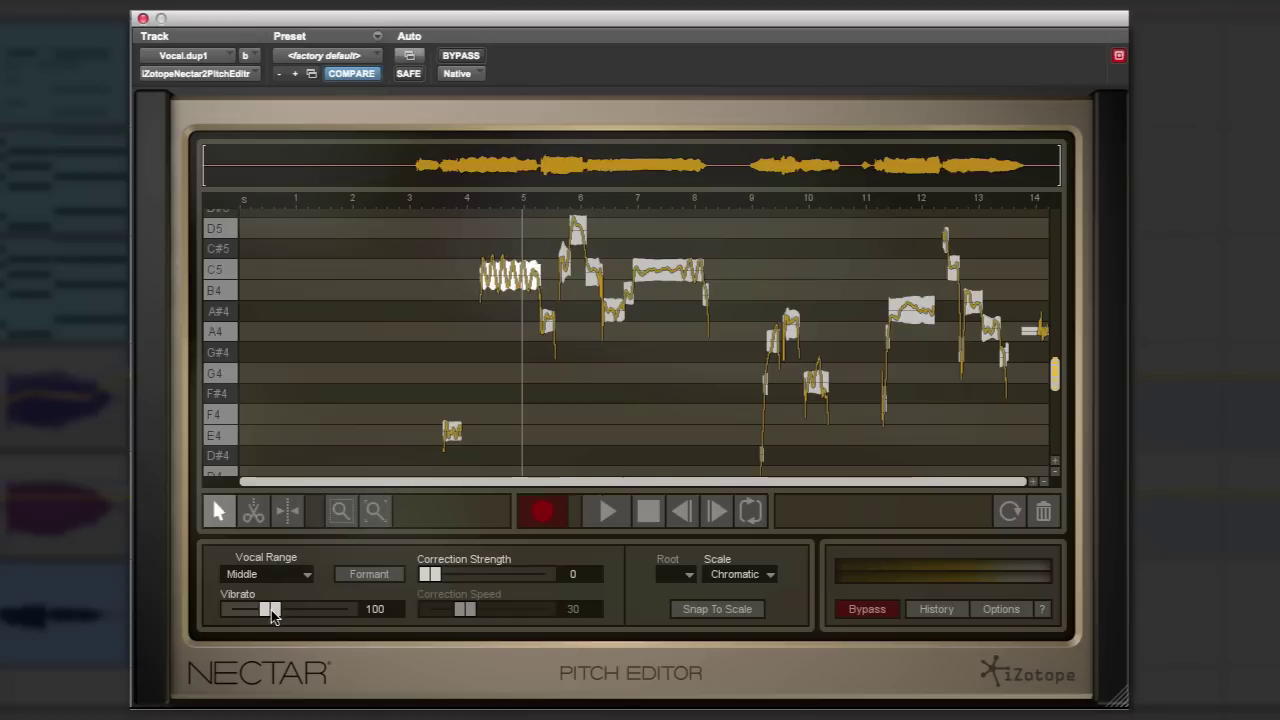
{"action": "left_click_drag", "start_coordinate": [259, 615], "coordinate": [253, 615]}
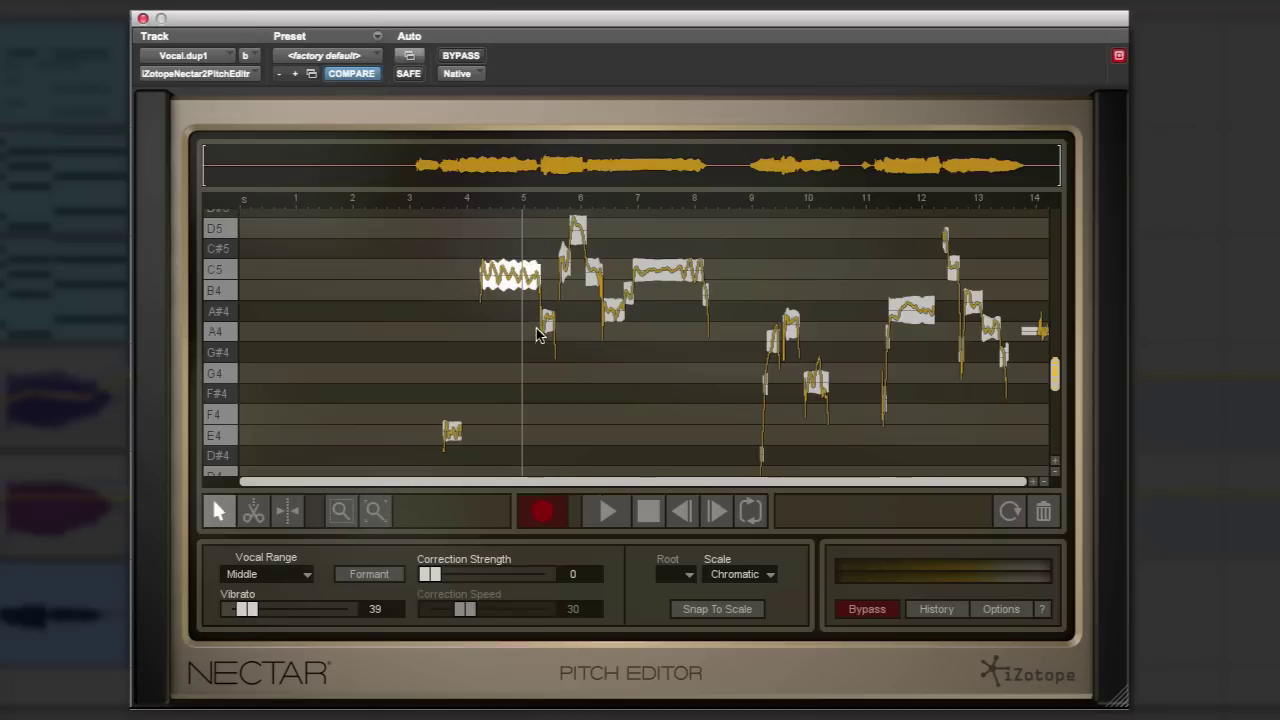
{"action": "right_click", "coordinate": [528, 272]}
{"action": "left_click", "coordinate": [425, 265]}
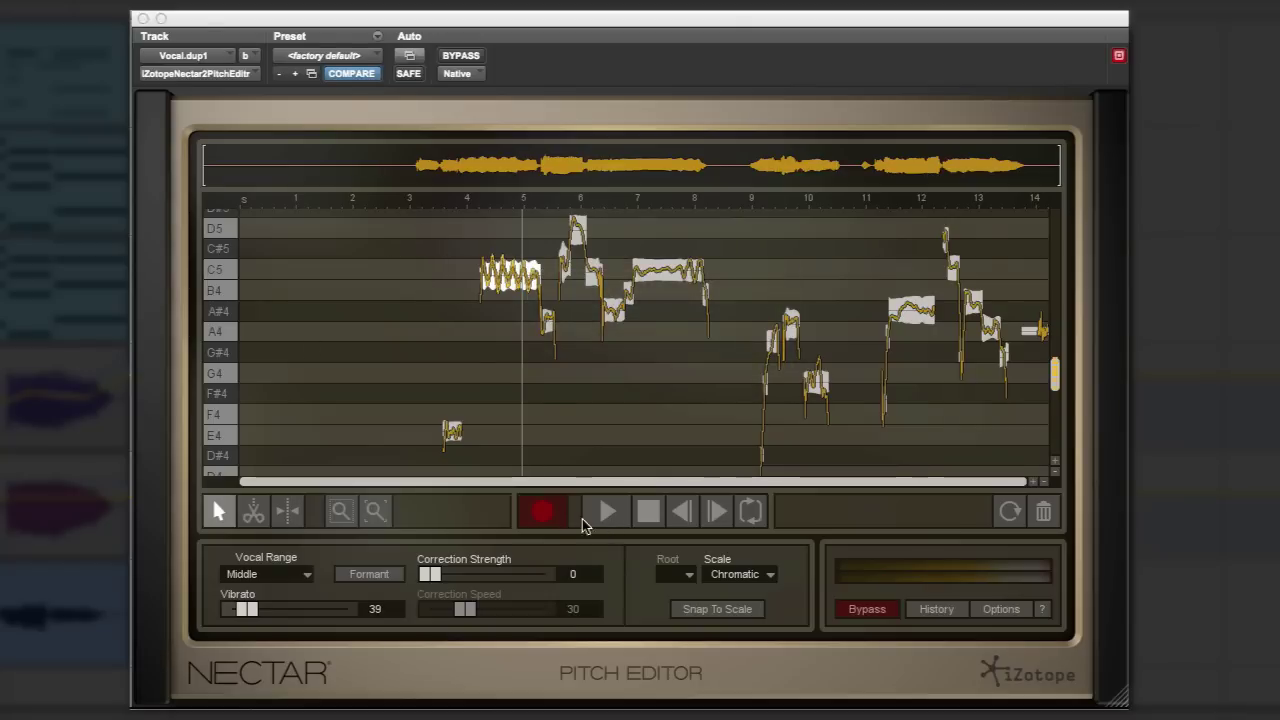
{"action": "key", "text": "space"}
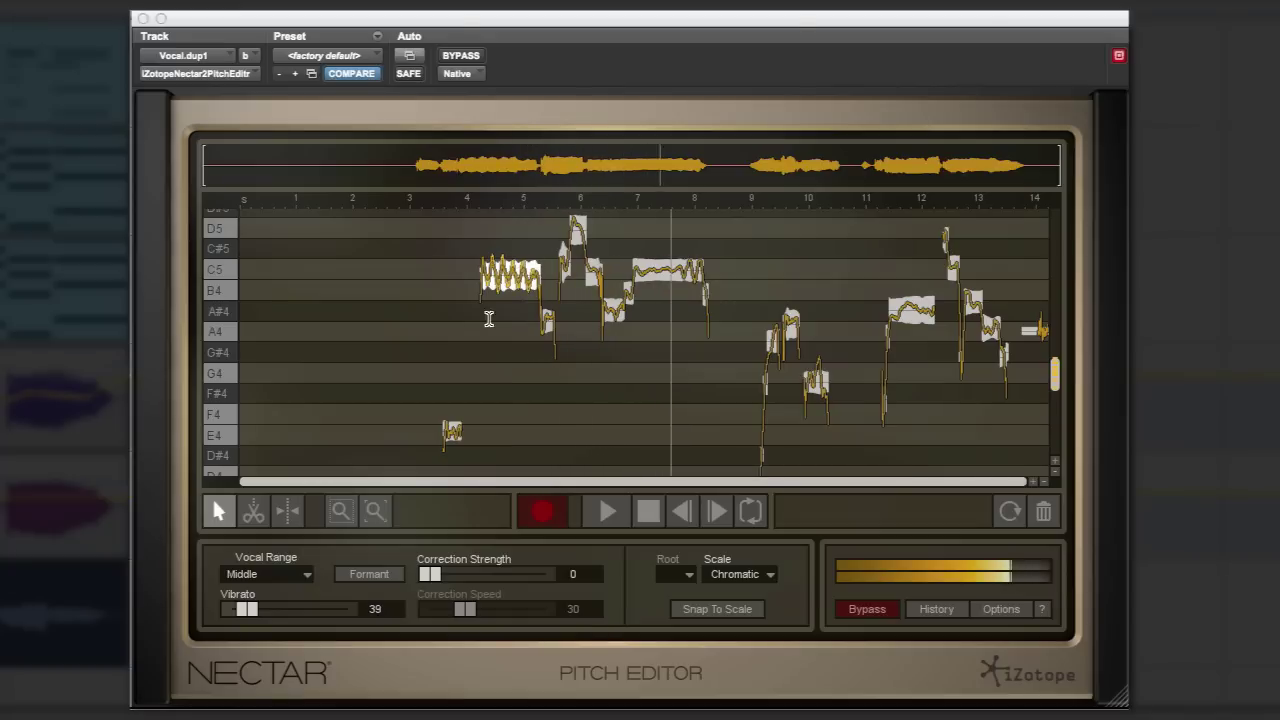
Step: Set the long C5 note at 7 to 8 s to correction strength 100 and speed 0, and play it with the original contour hidden
{"action": "left_click", "coordinate": [678, 278]}
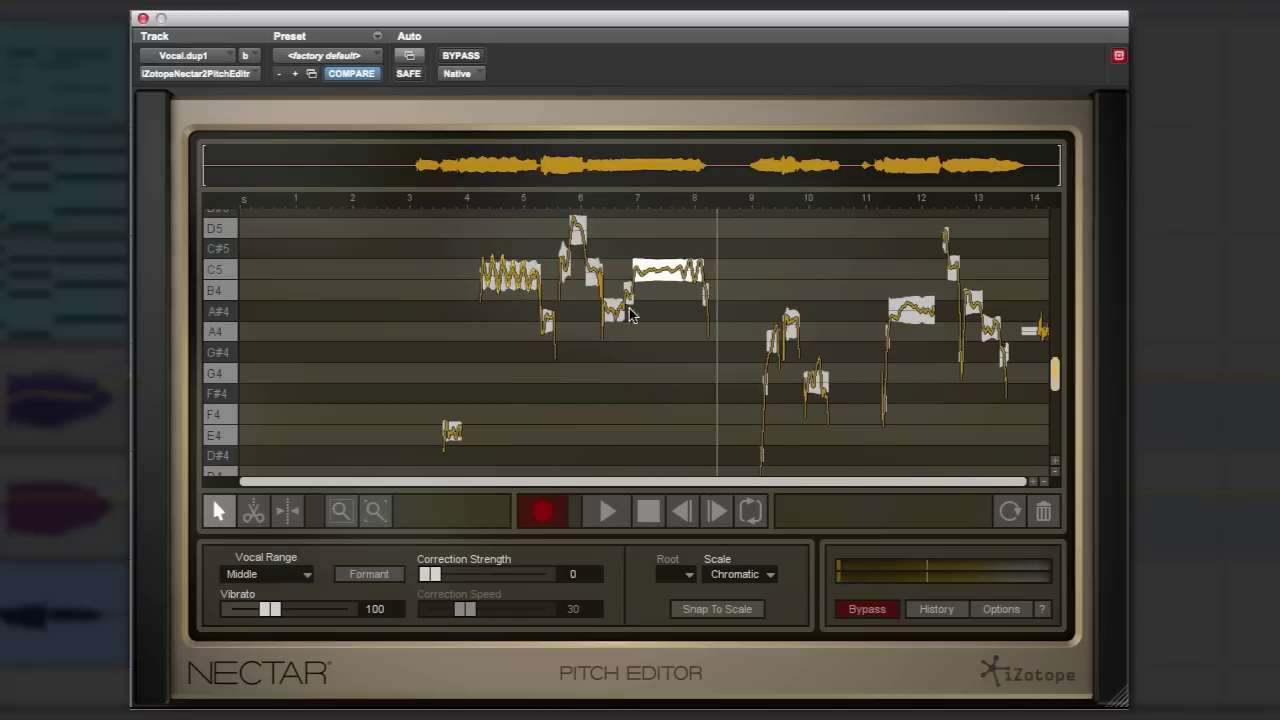
{"action": "left_click_drag", "start_coordinate": [421, 576], "coordinate": [636, 580]}
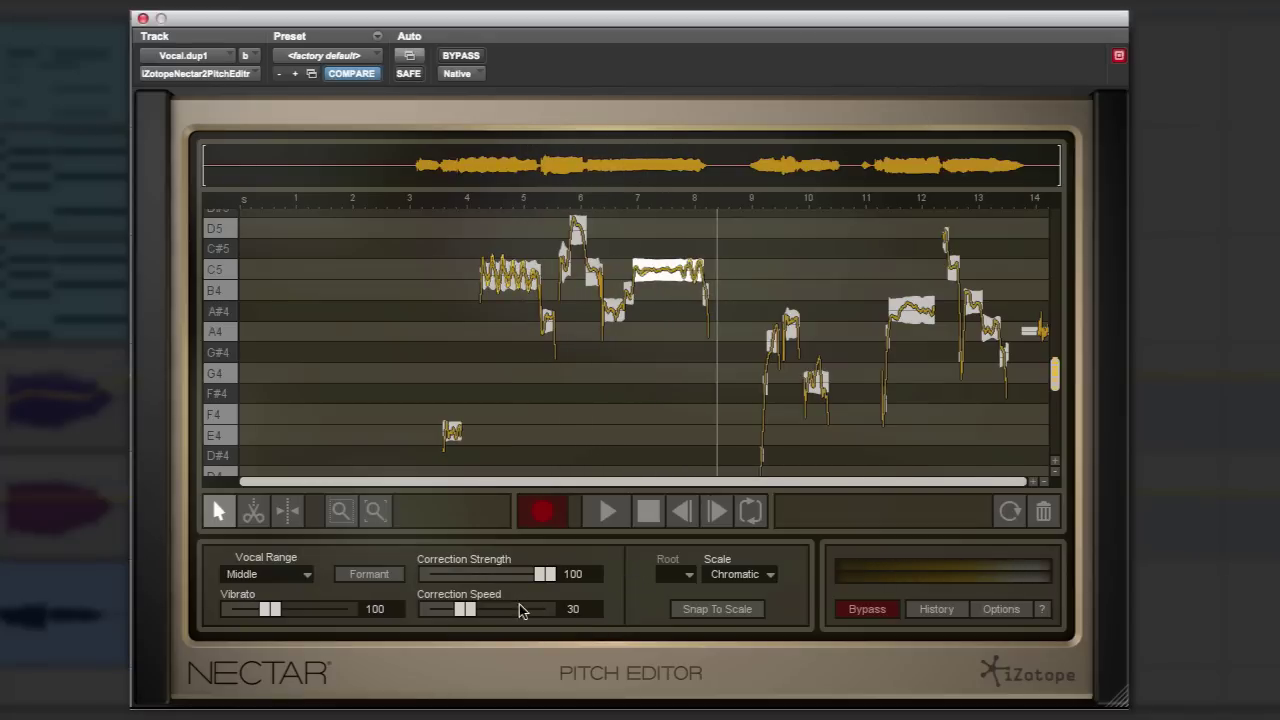
{"action": "left_click_drag", "start_coordinate": [466, 610], "coordinate": [415, 614]}
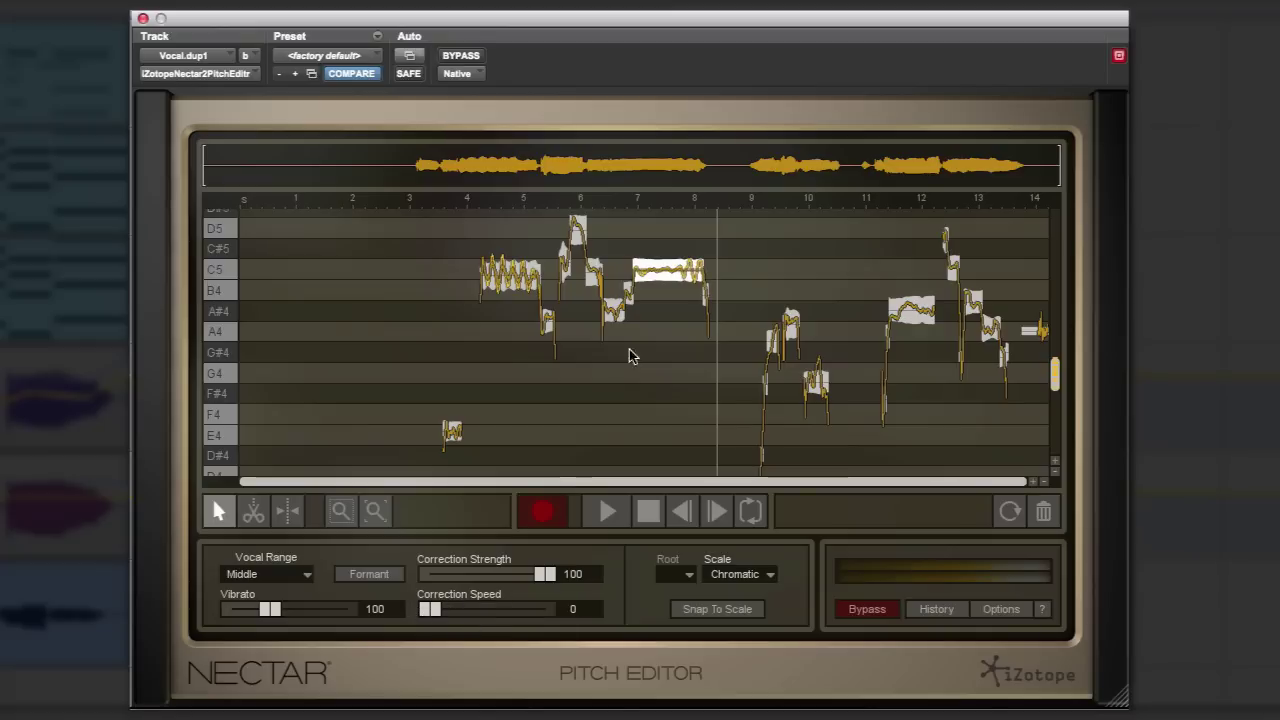
{"action": "right_click", "coordinate": [653, 277]}
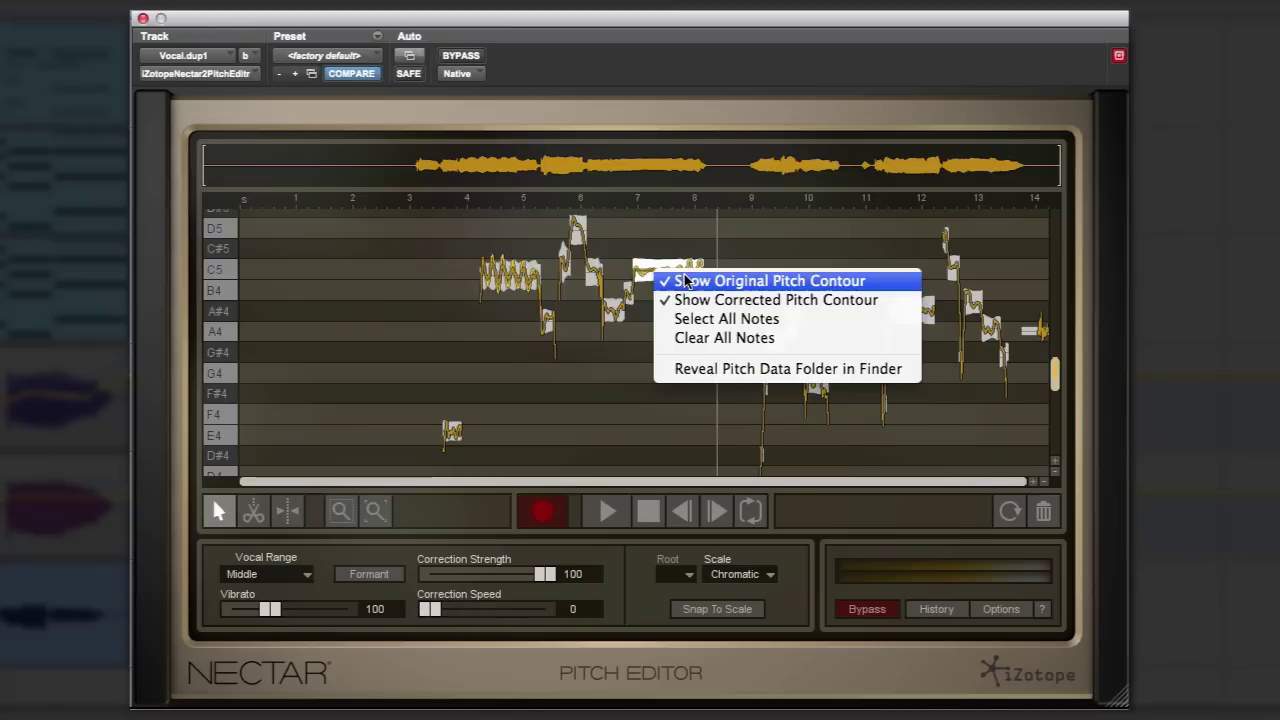
{"action": "left_click", "coordinate": [686, 279]}
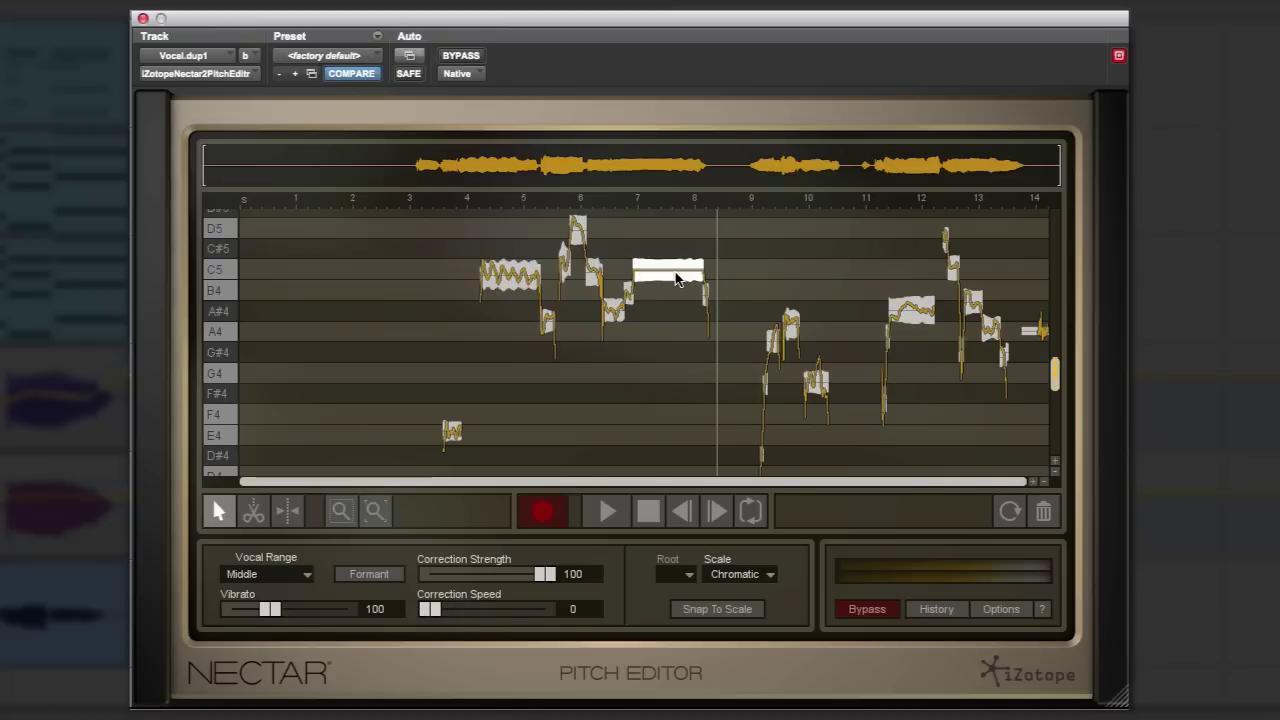
{"action": "key", "text": "space"}
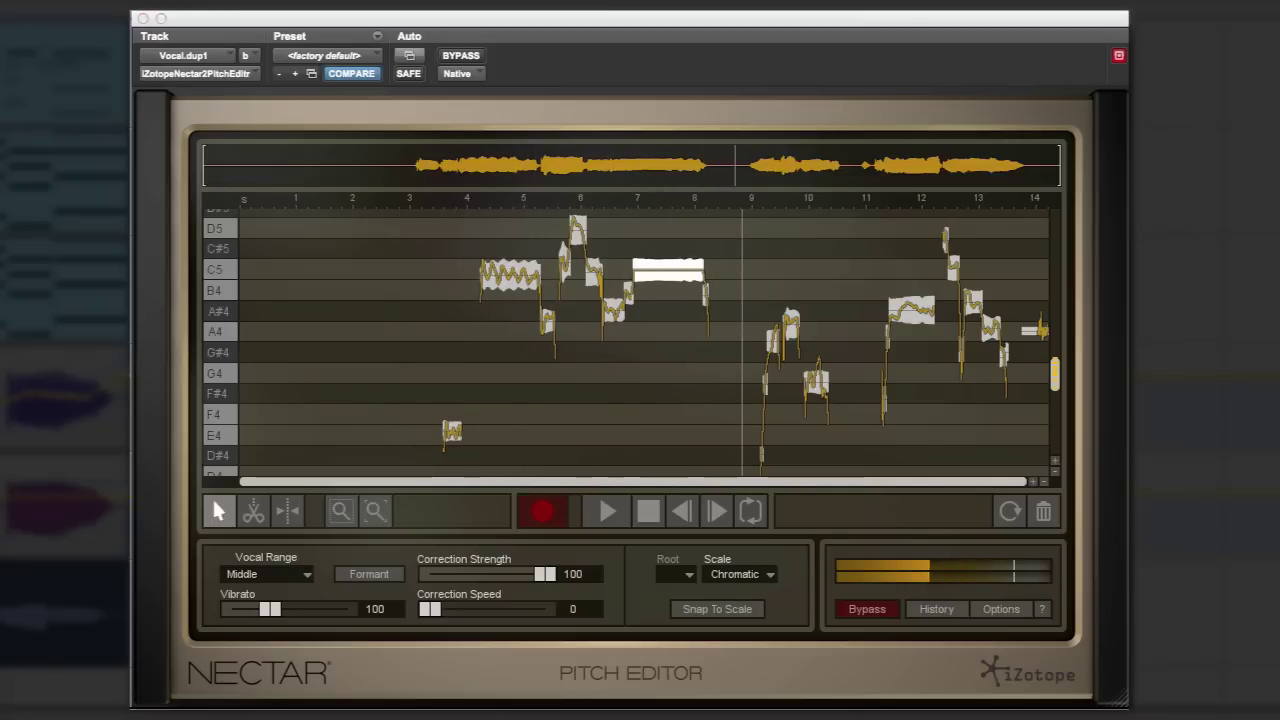
Step: Set the long note at 4 to 5 s to correction strength 100 and correction speed 0, and play it back
{"action": "left_click", "coordinate": [511, 284]}
{"action": "left_click_drag", "start_coordinate": [429, 574], "coordinate": [560, 590]}
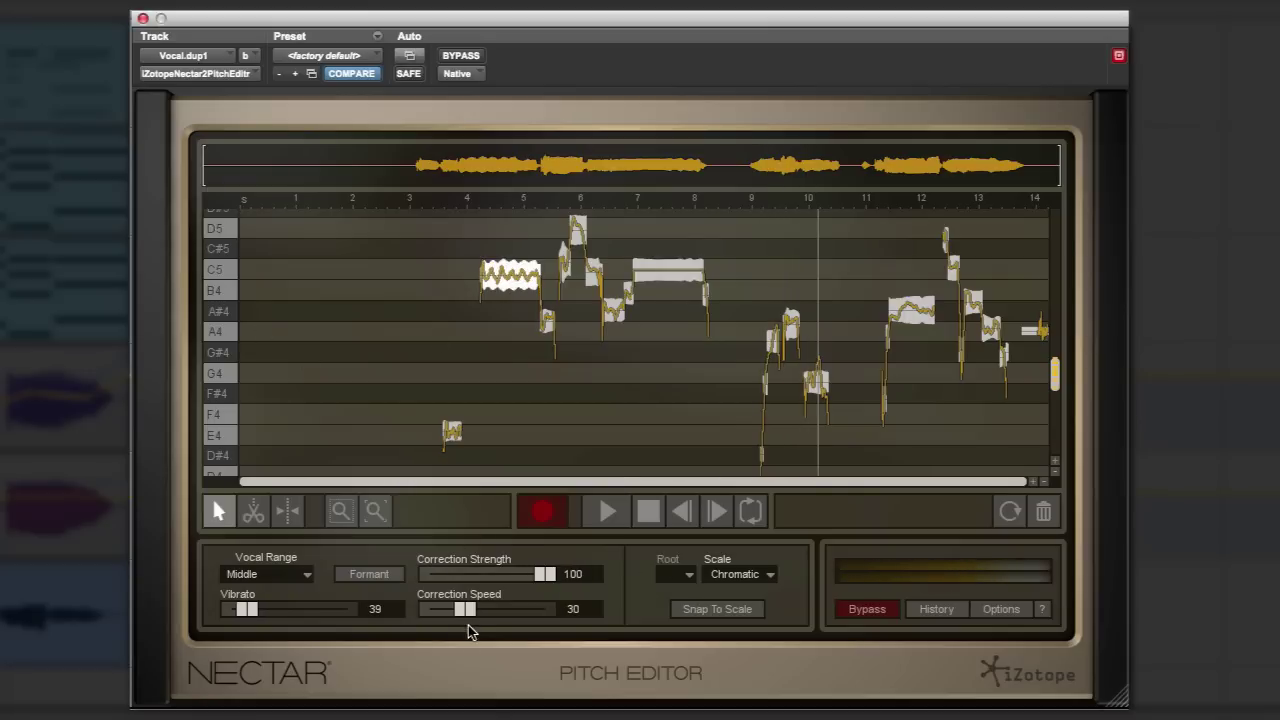
{"action": "left_click_drag", "start_coordinate": [466, 612], "coordinate": [402, 615]}
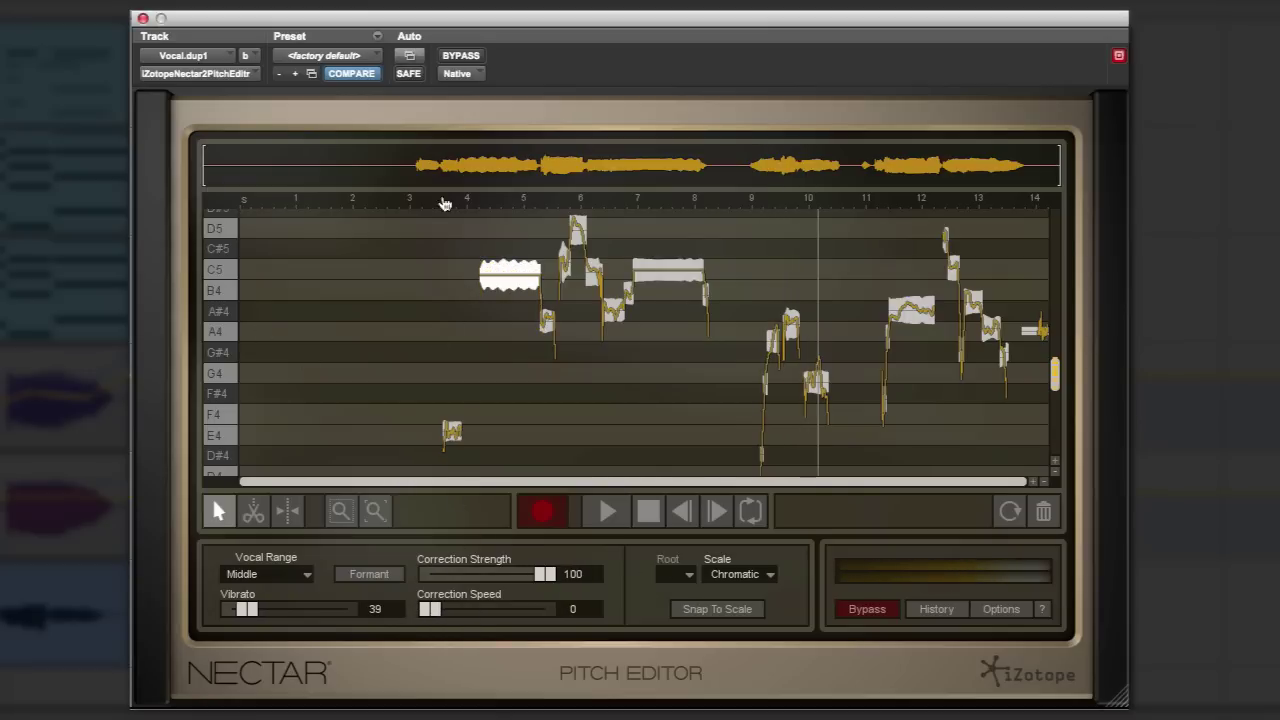
{"action": "key", "text": "space"}
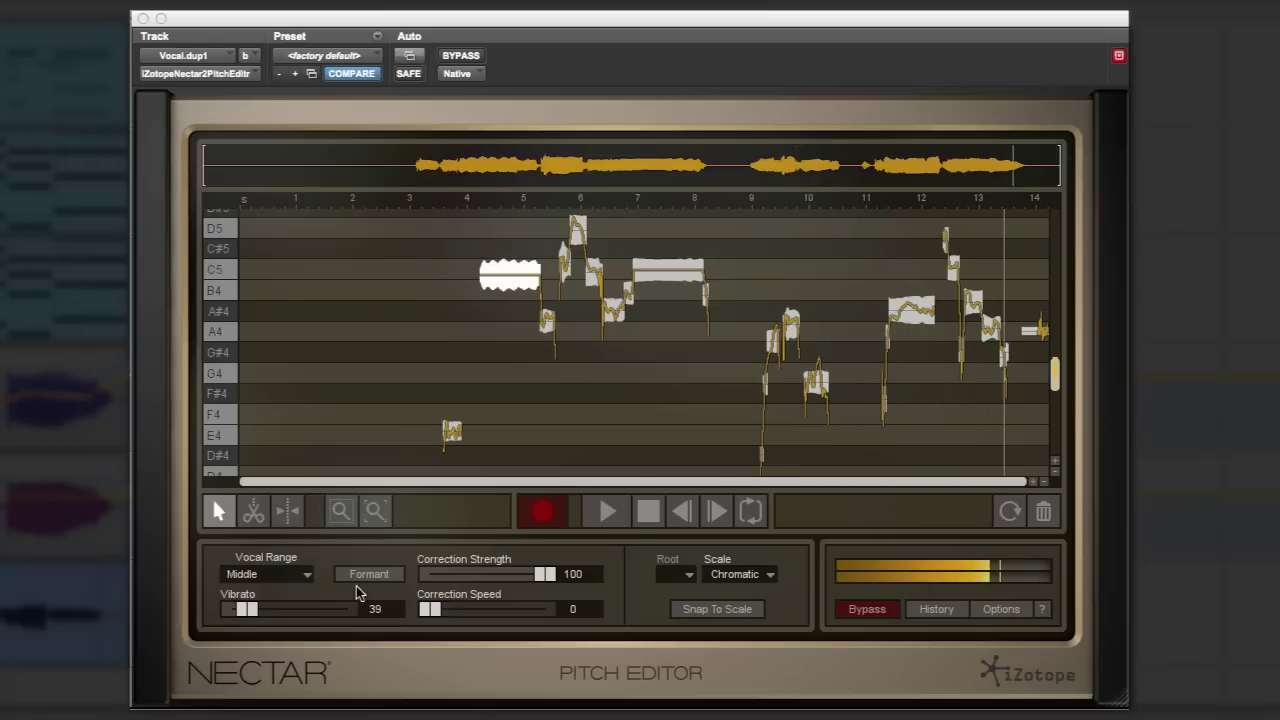
Step: Select the final phrase's notes, set the scale to Minor with root C, and snap the notes to that scale
{"action": "left_click_drag", "start_coordinate": [940, 237], "coordinate": [1018, 378]}
{"action": "left_click", "coordinate": [757, 580]}
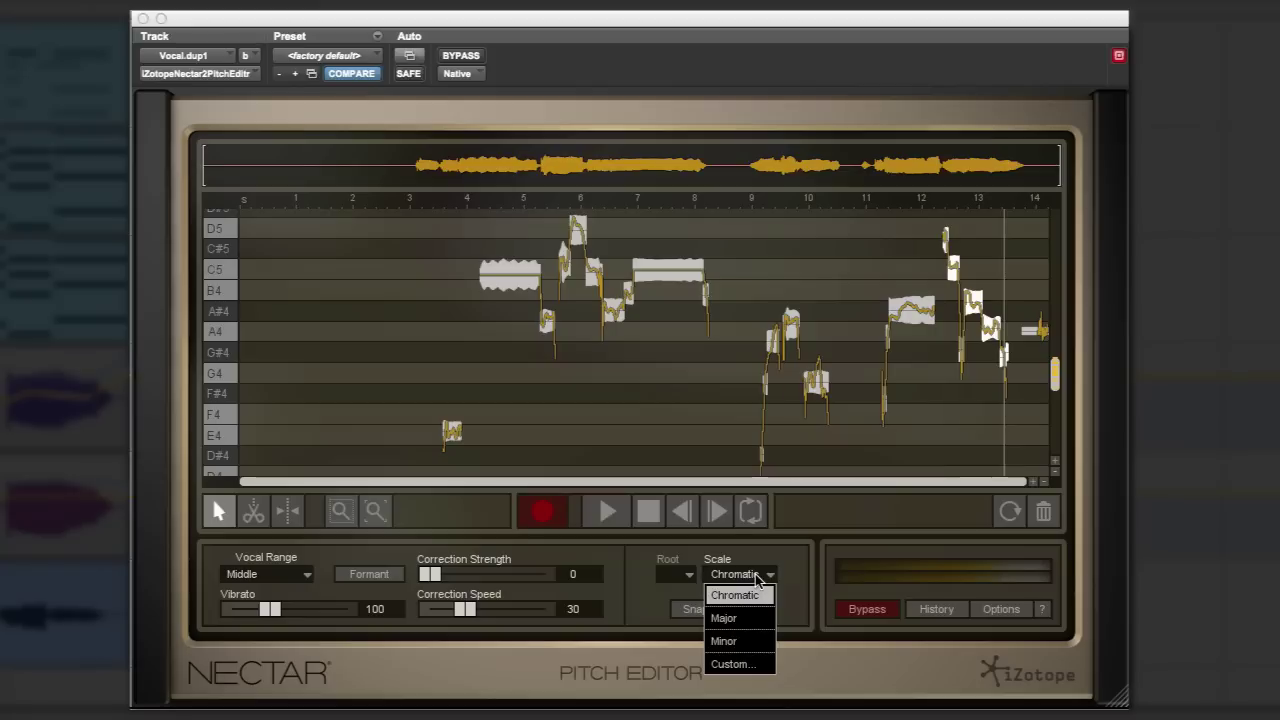
{"action": "left_click", "coordinate": [725, 640]}
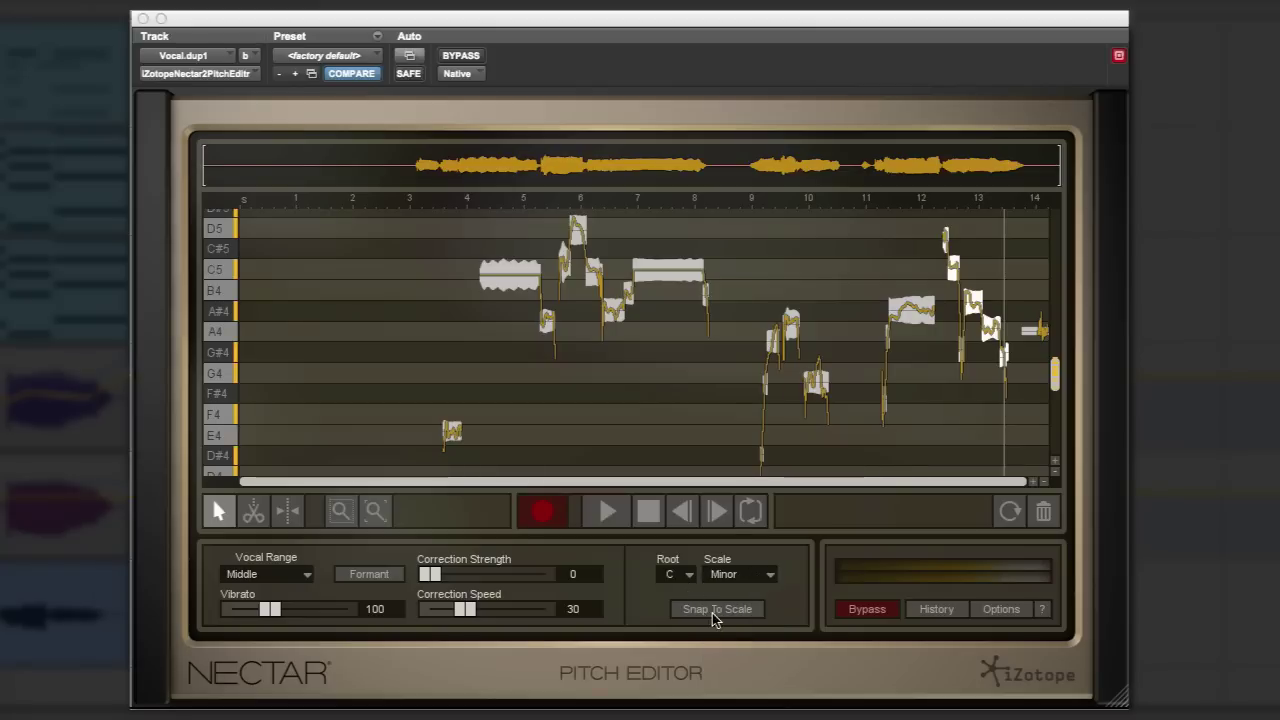
{"action": "left_click", "coordinate": [716, 610]}
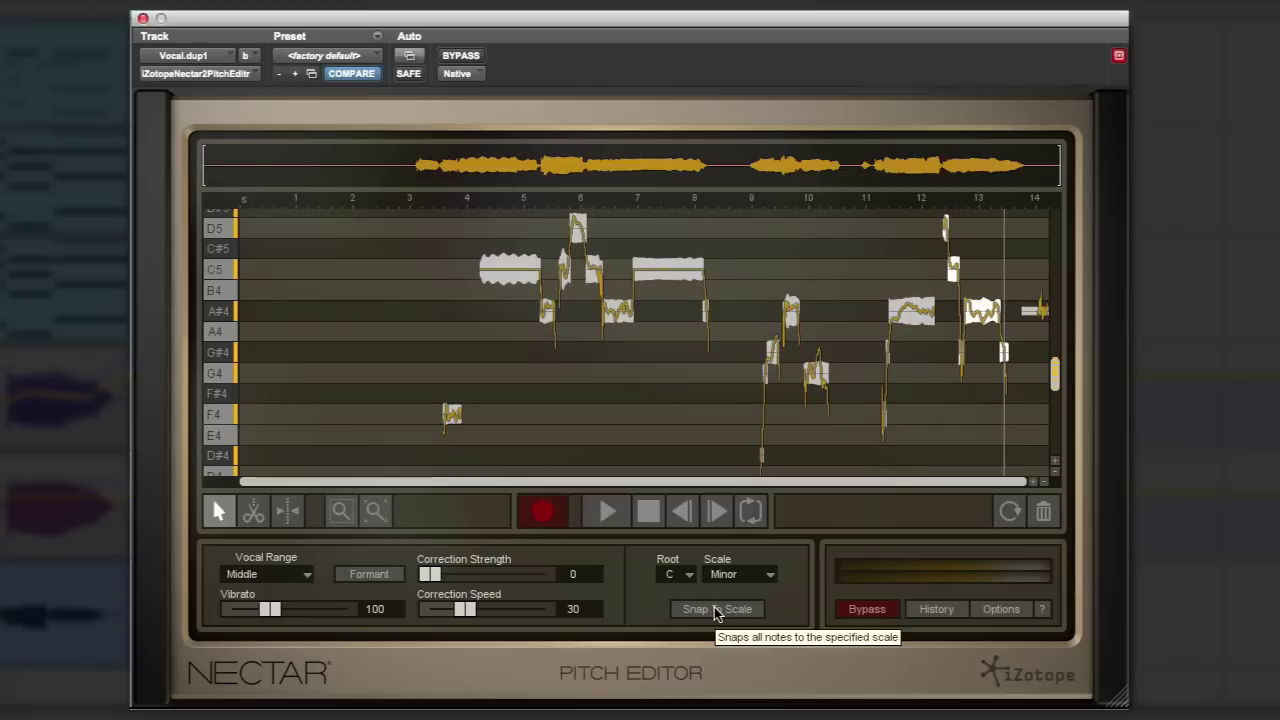
Step: Select the final phrase's notes at 12 to 14 s and revert them to their original pitches
{"action": "left_click", "coordinate": [436, 251]}
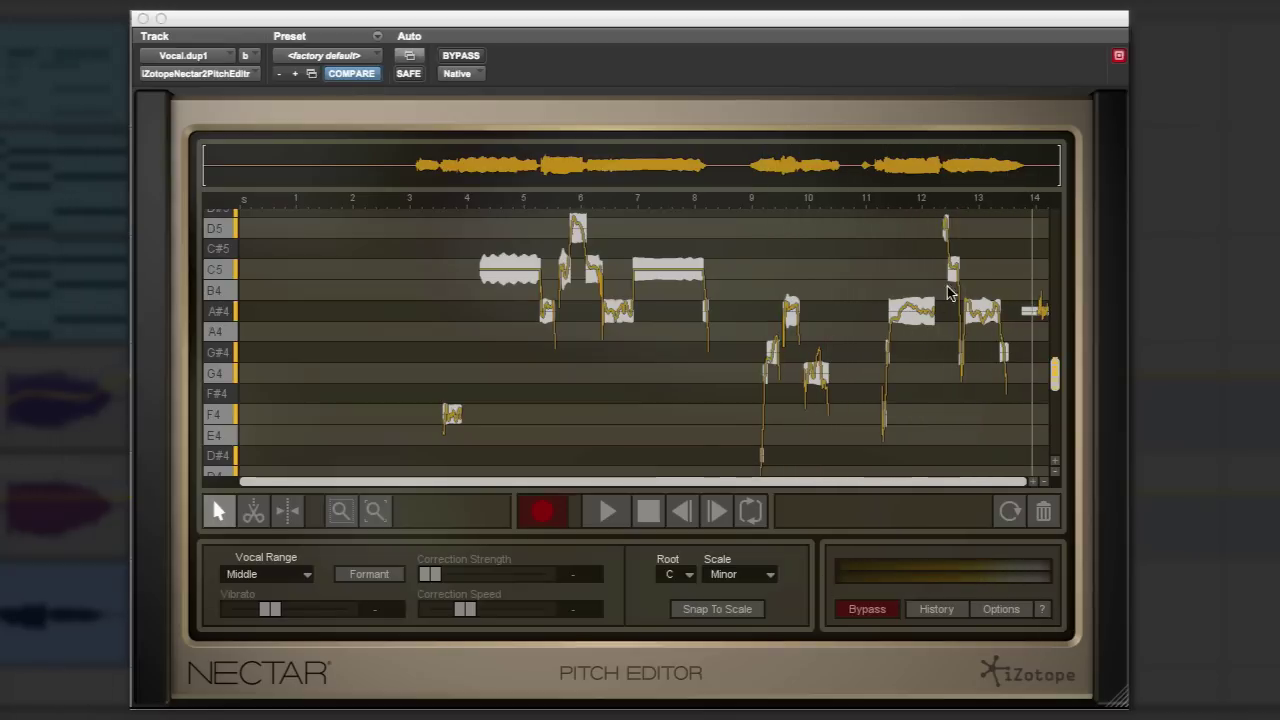
{"action": "left_click_drag", "start_coordinate": [936, 214], "coordinate": [1026, 395]}
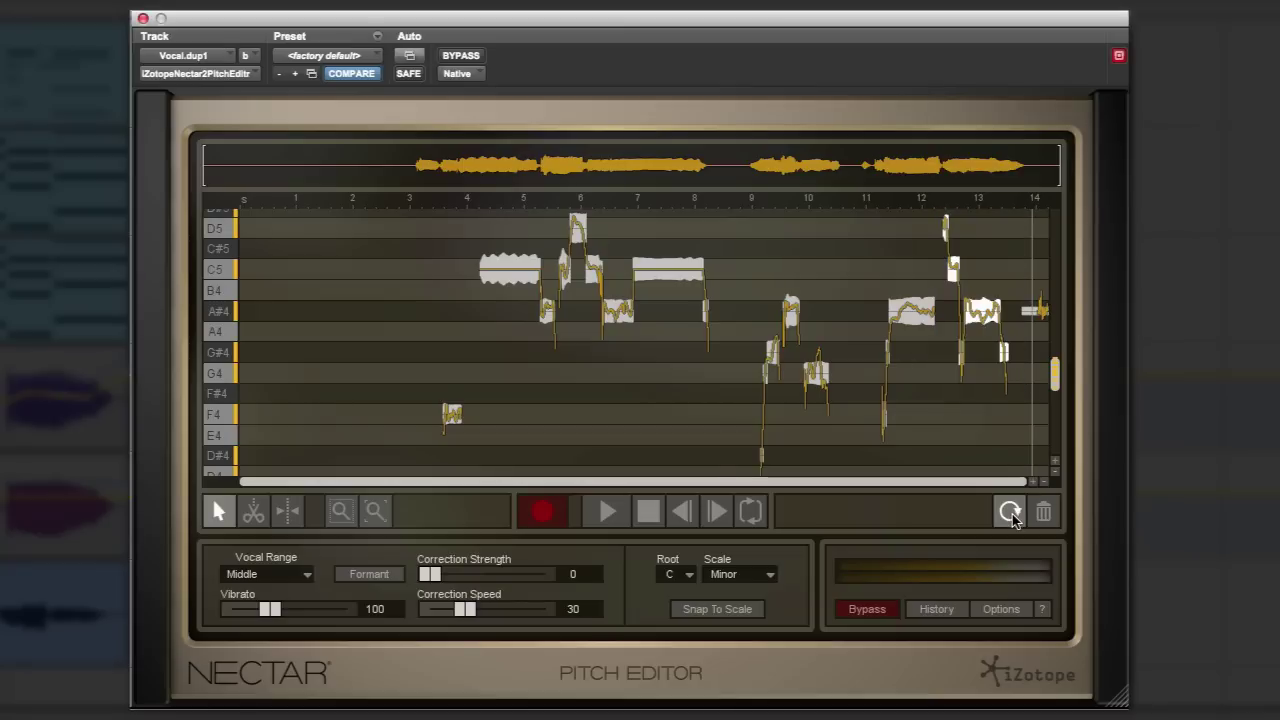
{"action": "left_click", "coordinate": [1010, 512]}
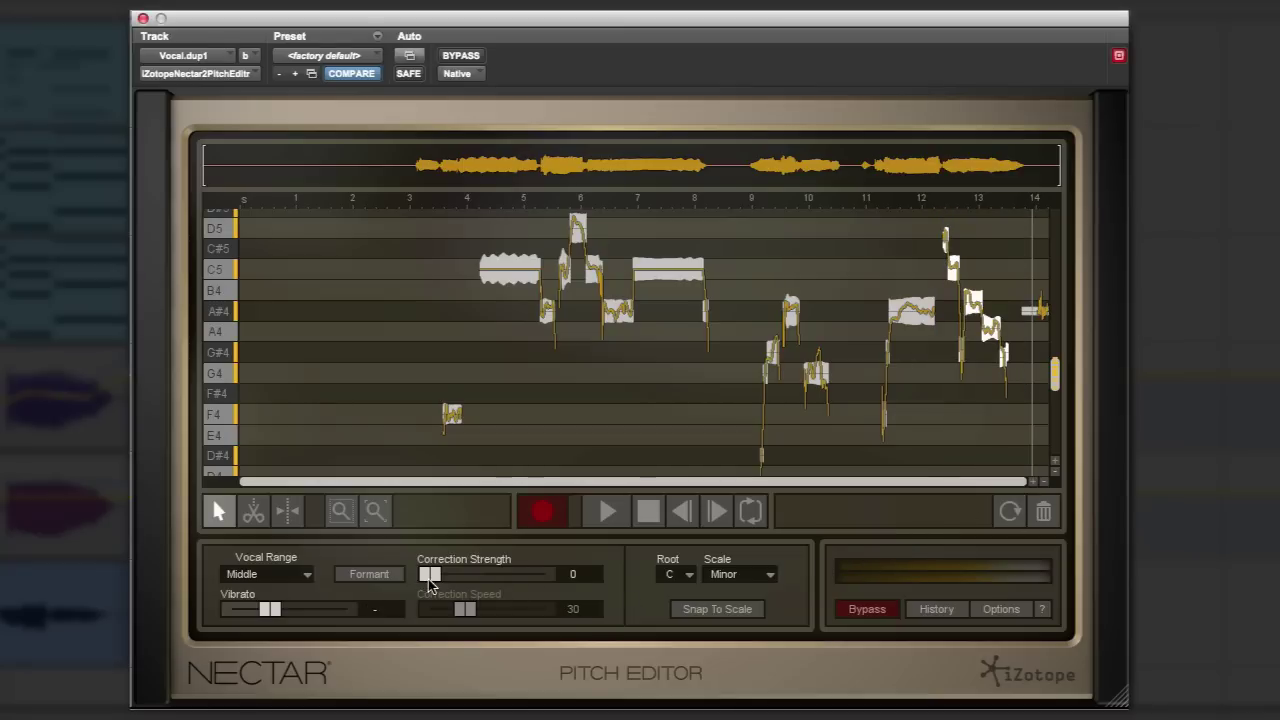
Step: Set the final phrase's notes to correction strength 100 and correction speed 0, and merge them into one note
{"action": "left_click_drag", "start_coordinate": [431, 576], "coordinate": [560, 581]}
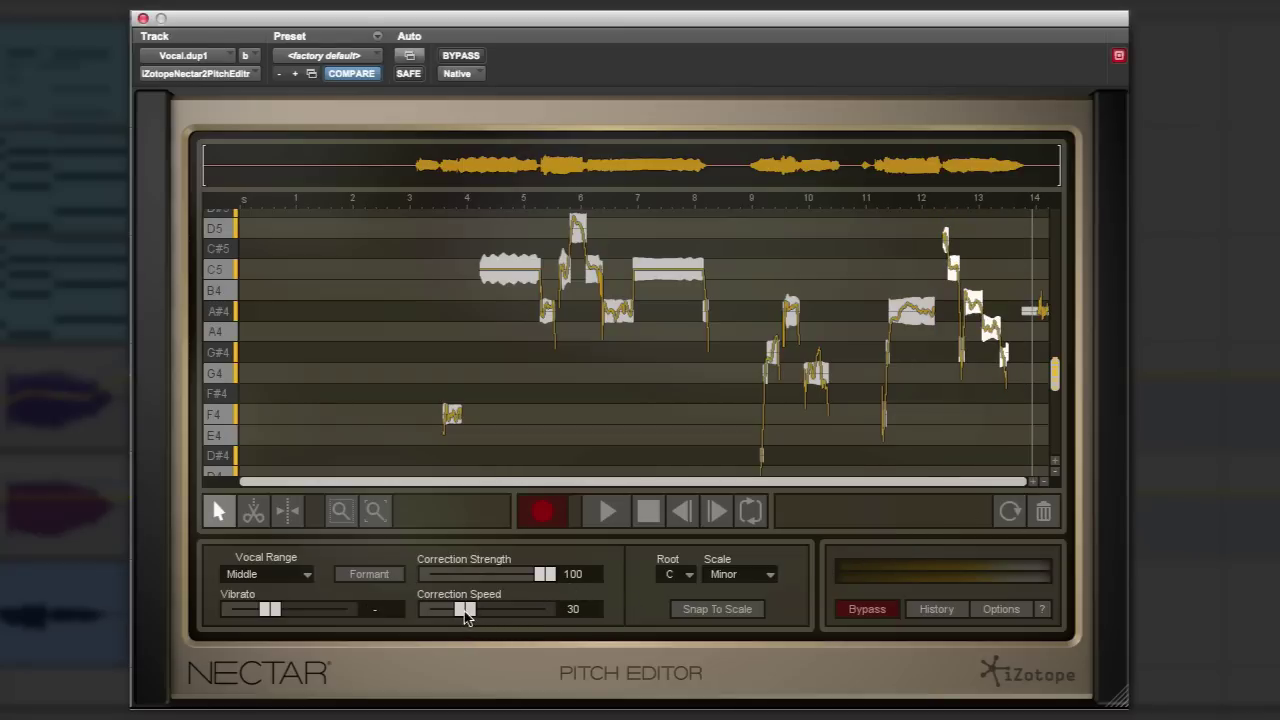
{"action": "left_click_drag", "start_coordinate": [466, 610], "coordinate": [406, 611]}
{"action": "left_click", "coordinate": [8, 548]}
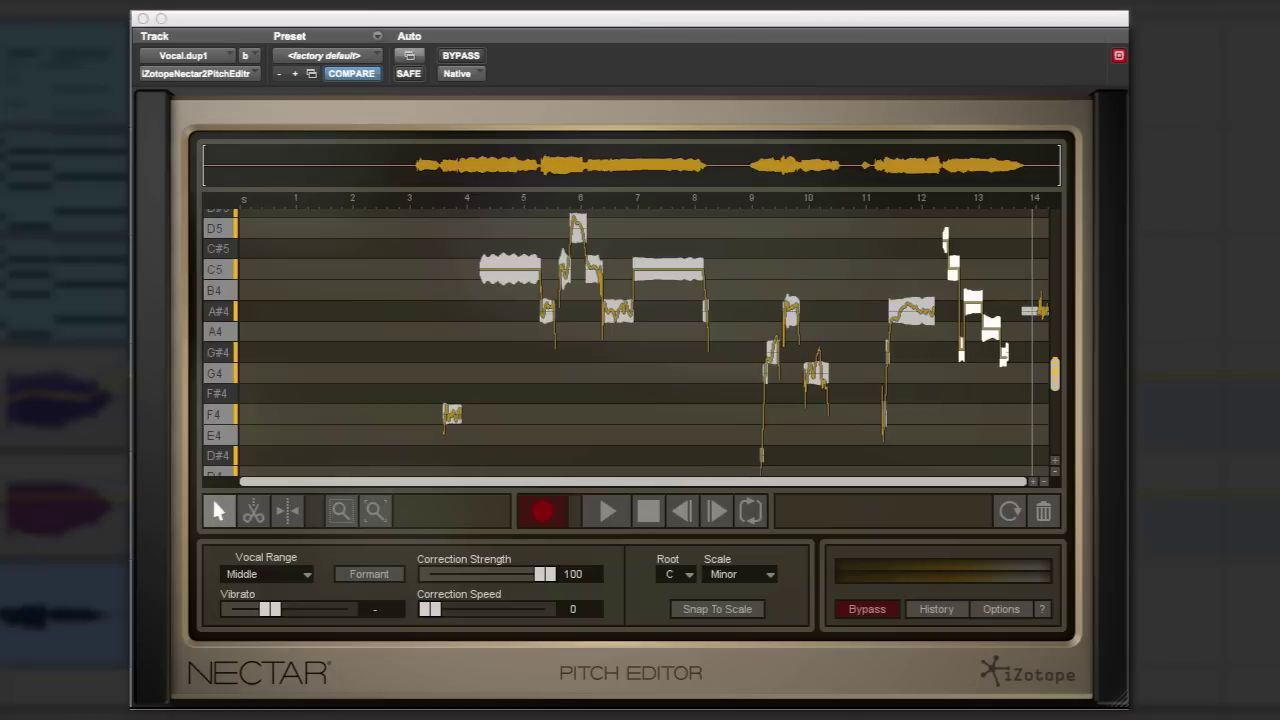
{"action": "key", "text": "space"}
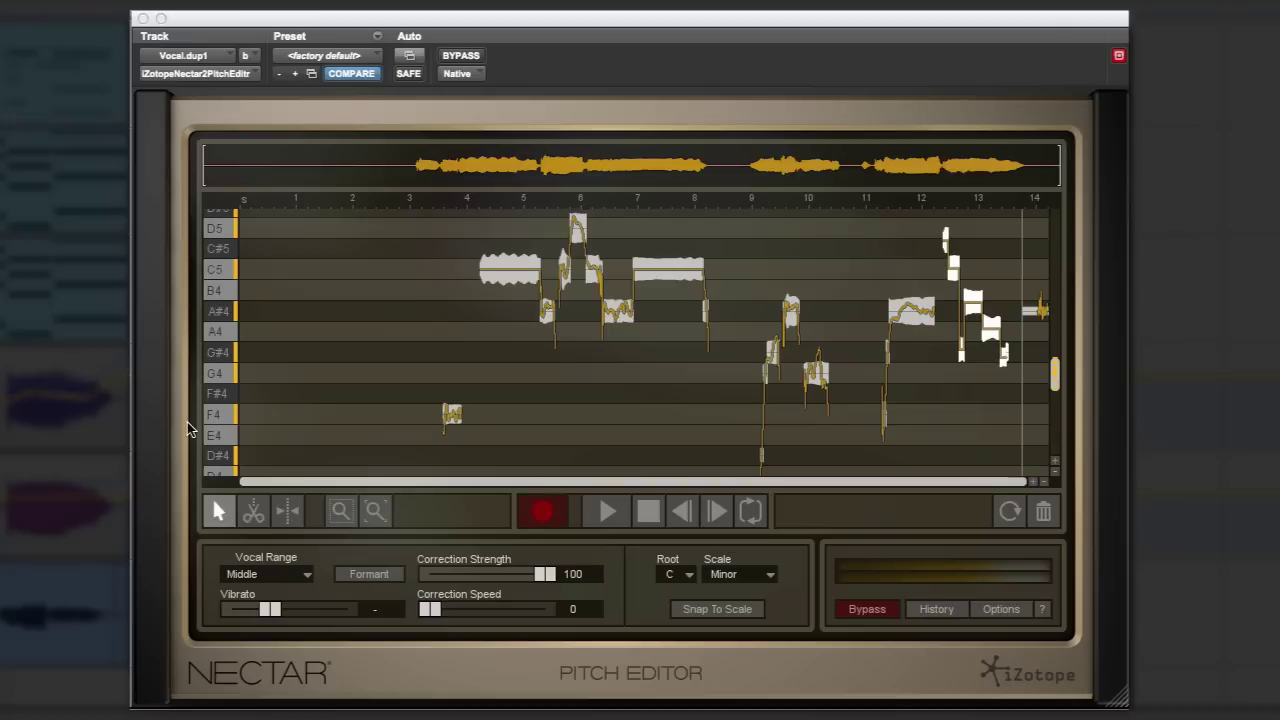
{"action": "left_click", "coordinate": [288, 514]}
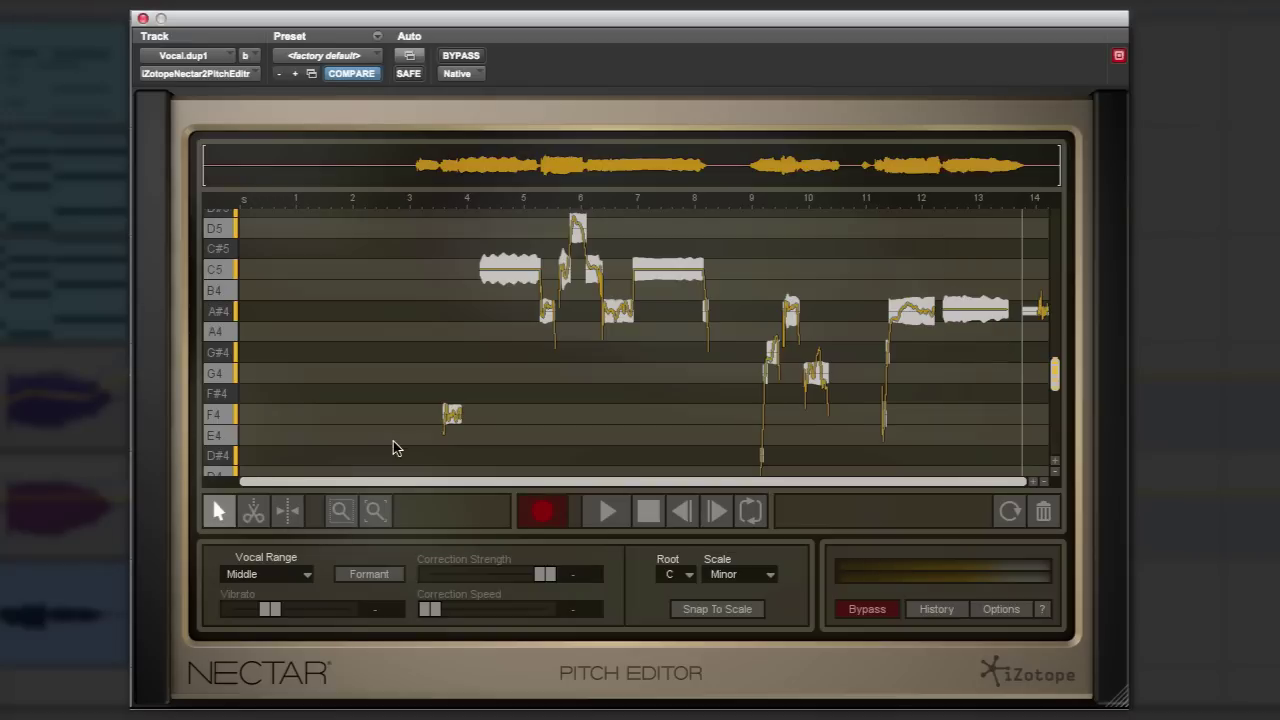
Step: Split the long C5 note between 7 and 8 s at about 7.7 s and lower its second part to A#4
{"action": "left_click", "coordinate": [253, 511]}
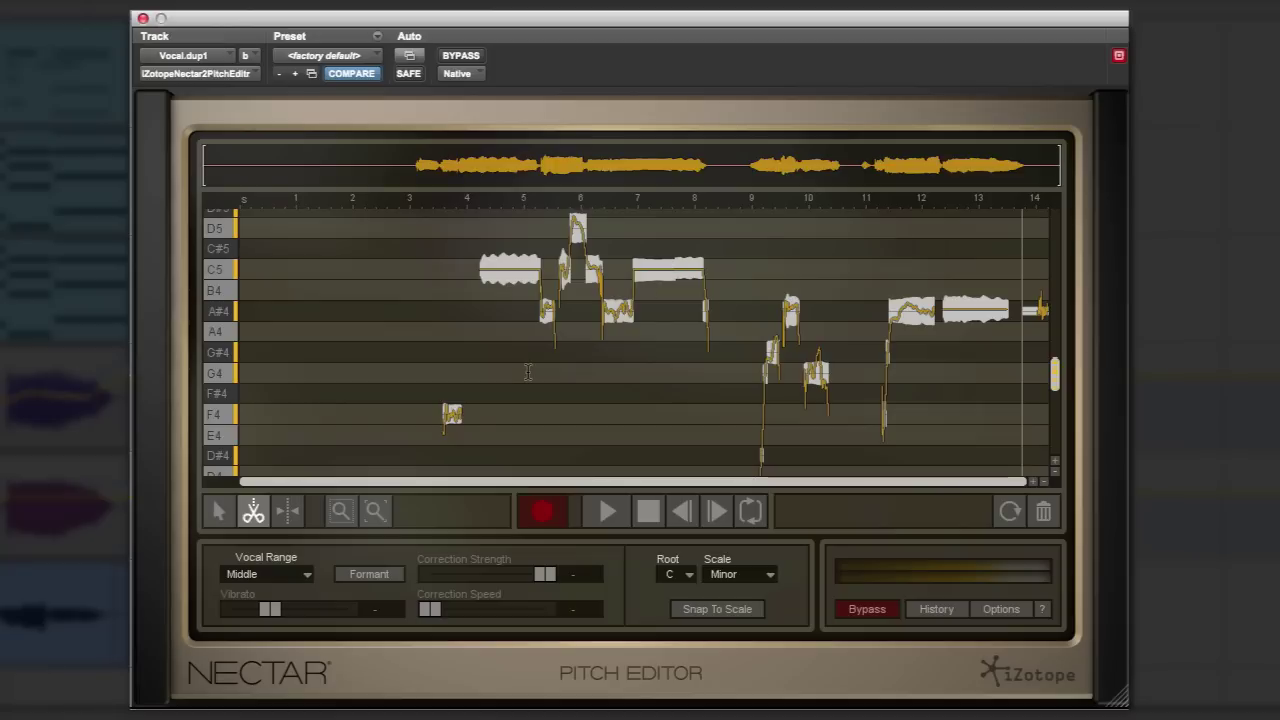
{"action": "left_click", "coordinate": [226, 515]}
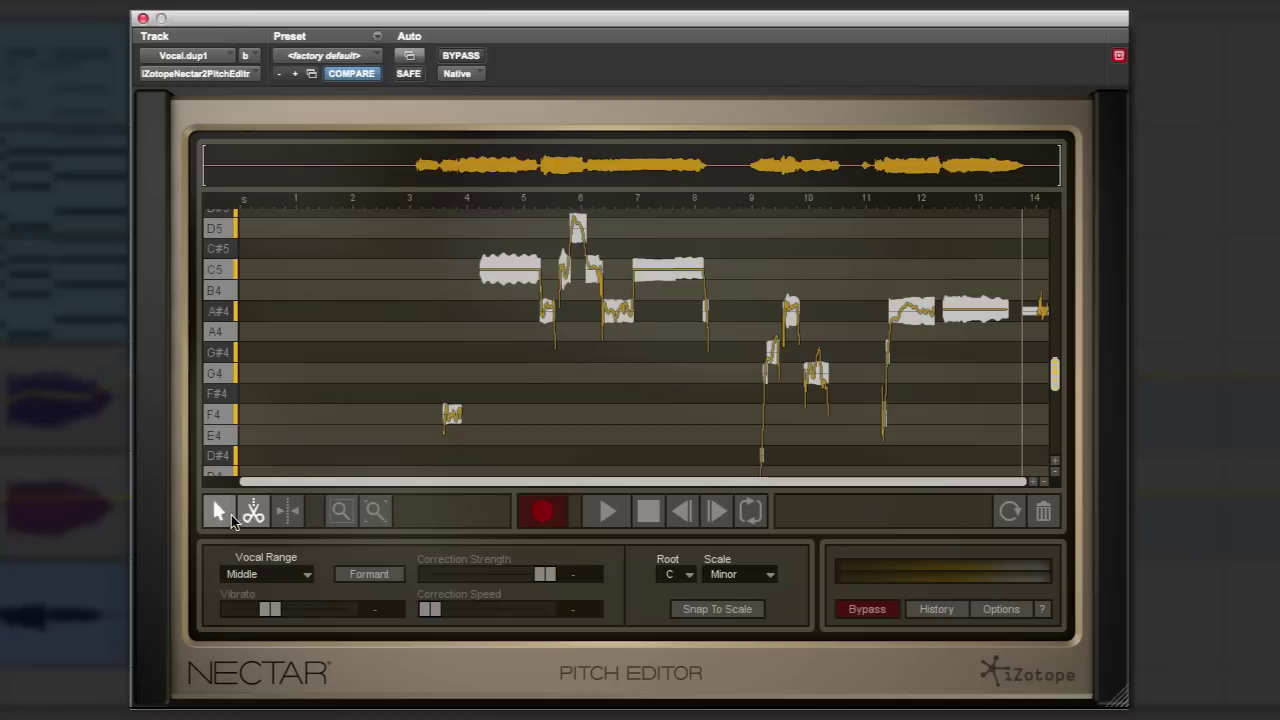
{"action": "left_click", "coordinate": [687, 262]}
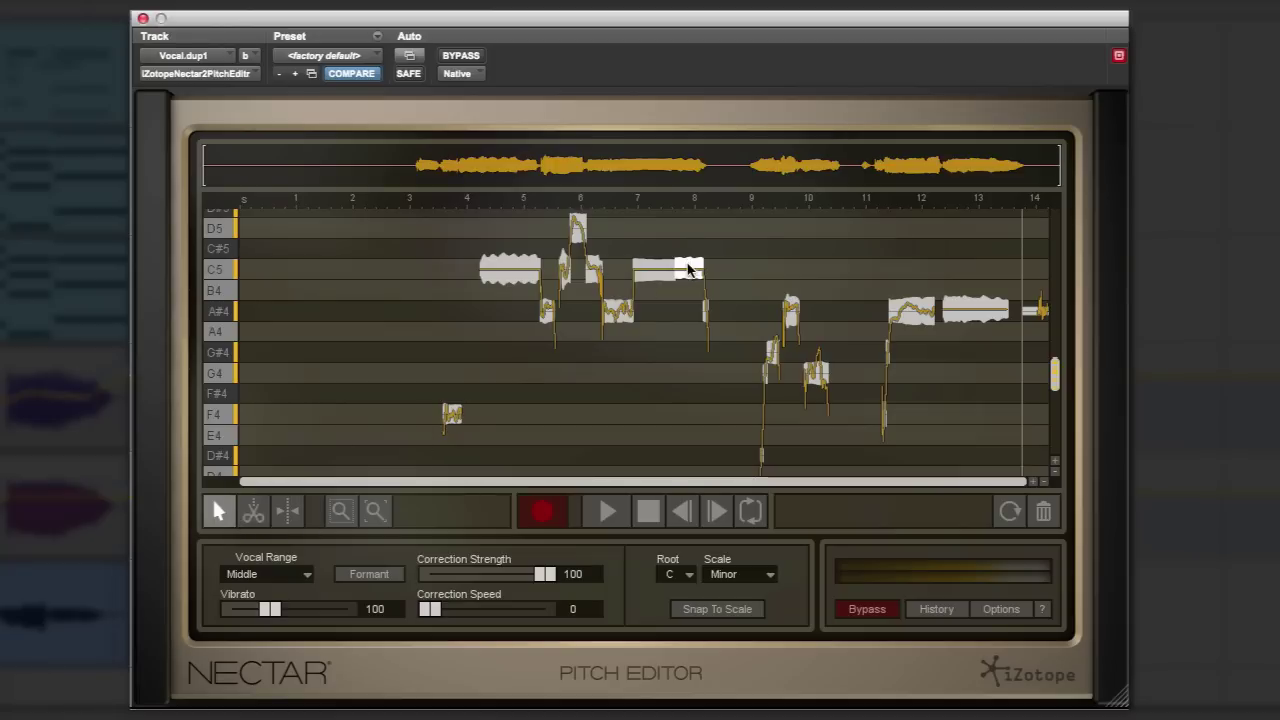
{"action": "left_click_drag", "start_coordinate": [687, 268], "coordinate": [684, 313]}
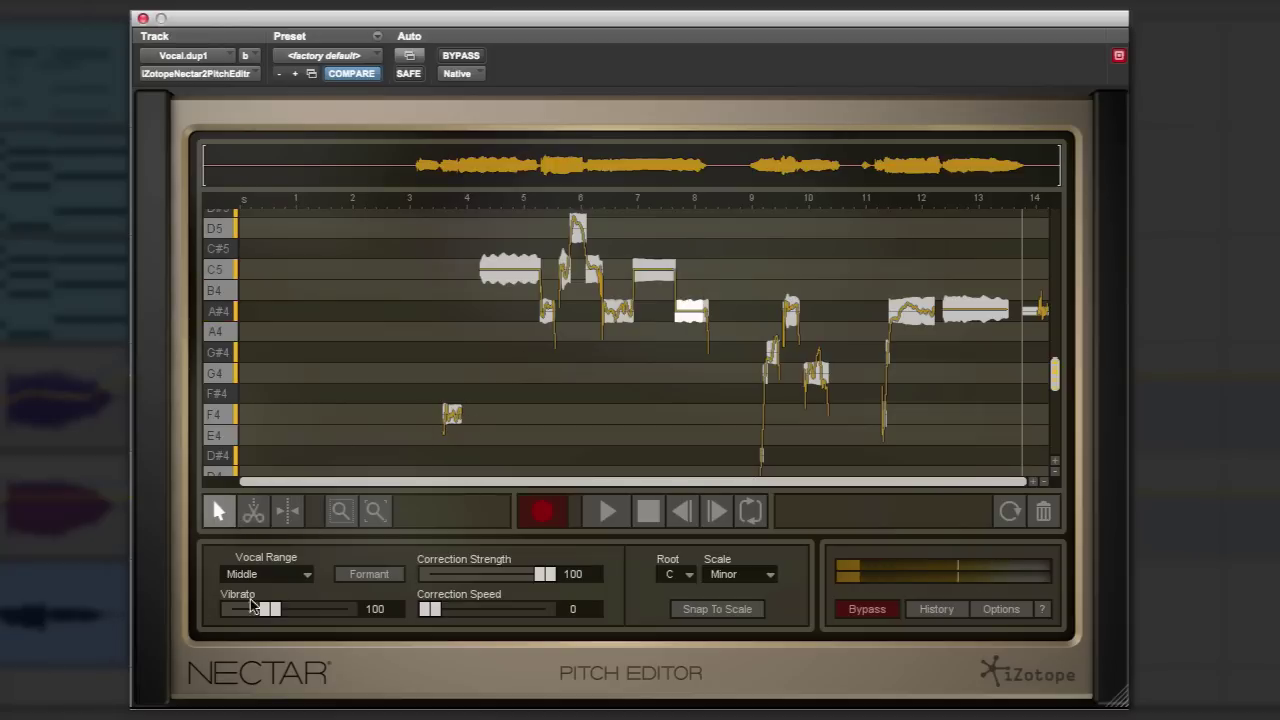
Step: Play back the split note and the merged note of the final phrase
{"action": "key", "text": "space"}
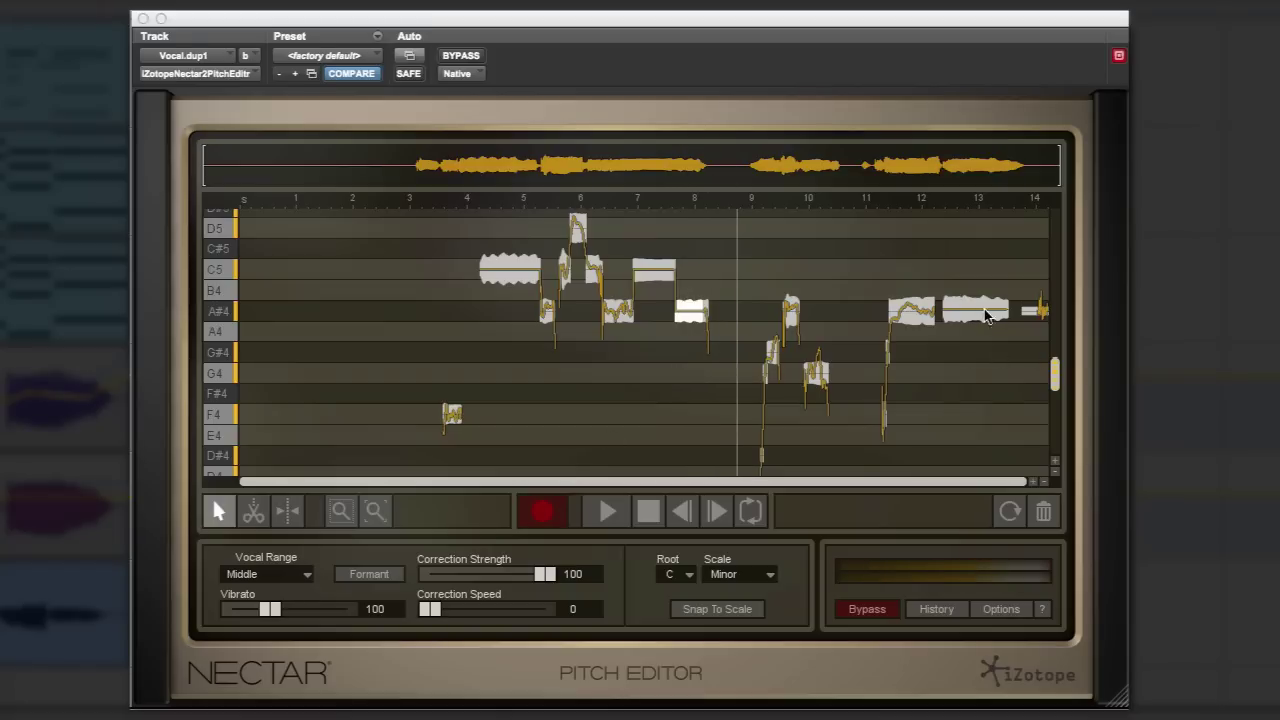
{"action": "left_click_drag", "start_coordinate": [940, 259], "coordinate": [1000, 340]}
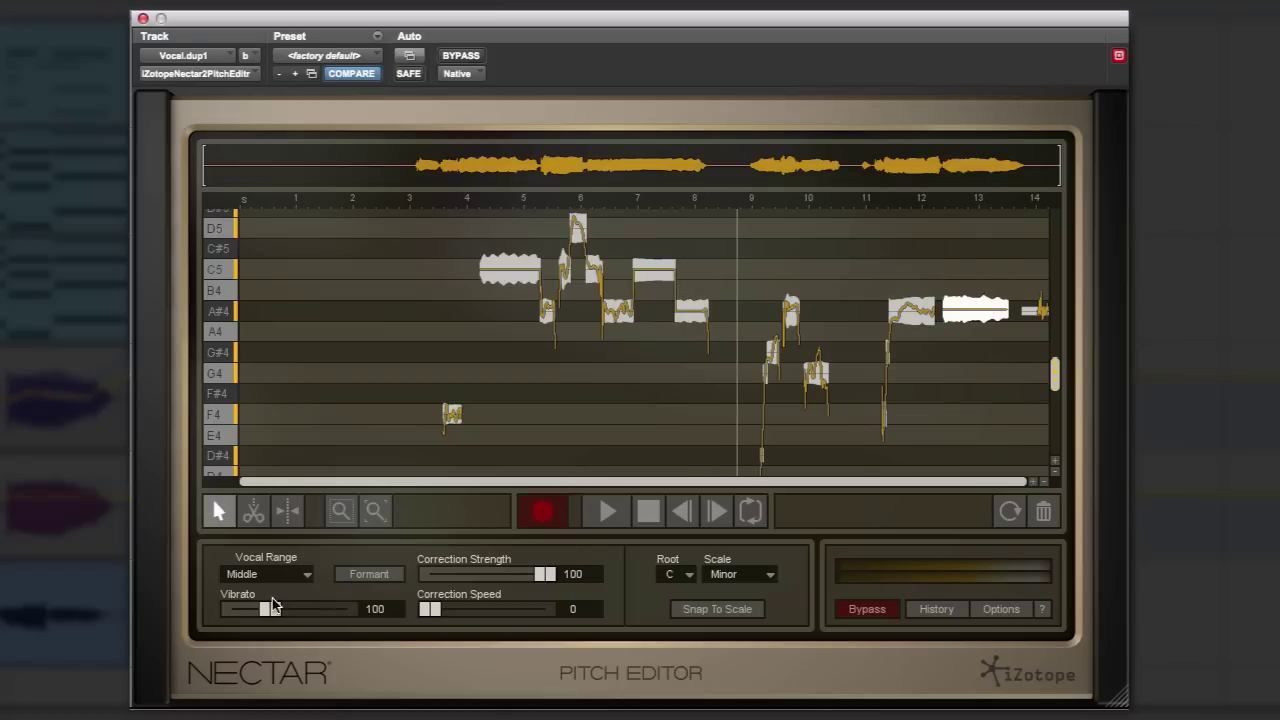
{"action": "key", "text": "space"}
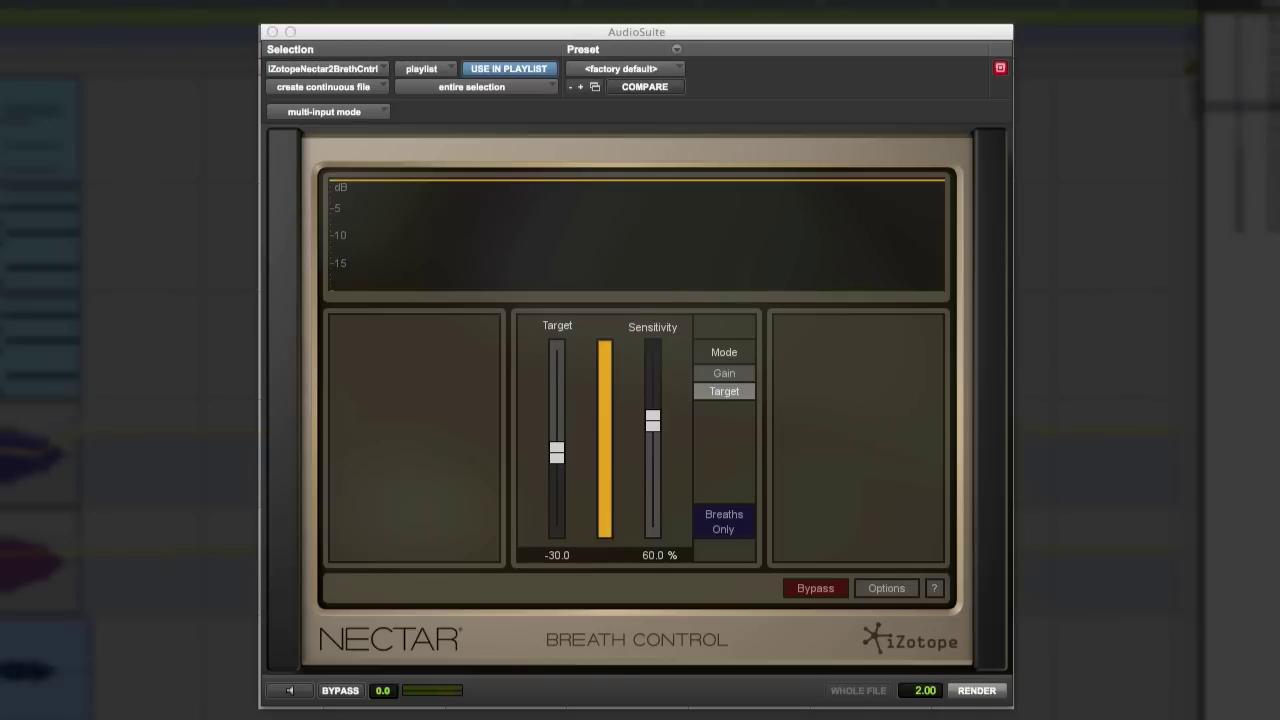
Step: Select the vocal clip in the session and preview it through the Breath Control AudioSuite plug-in
{"action": "left_click_drag", "start_coordinate": [2, 680], "coordinate": [79, 682]}
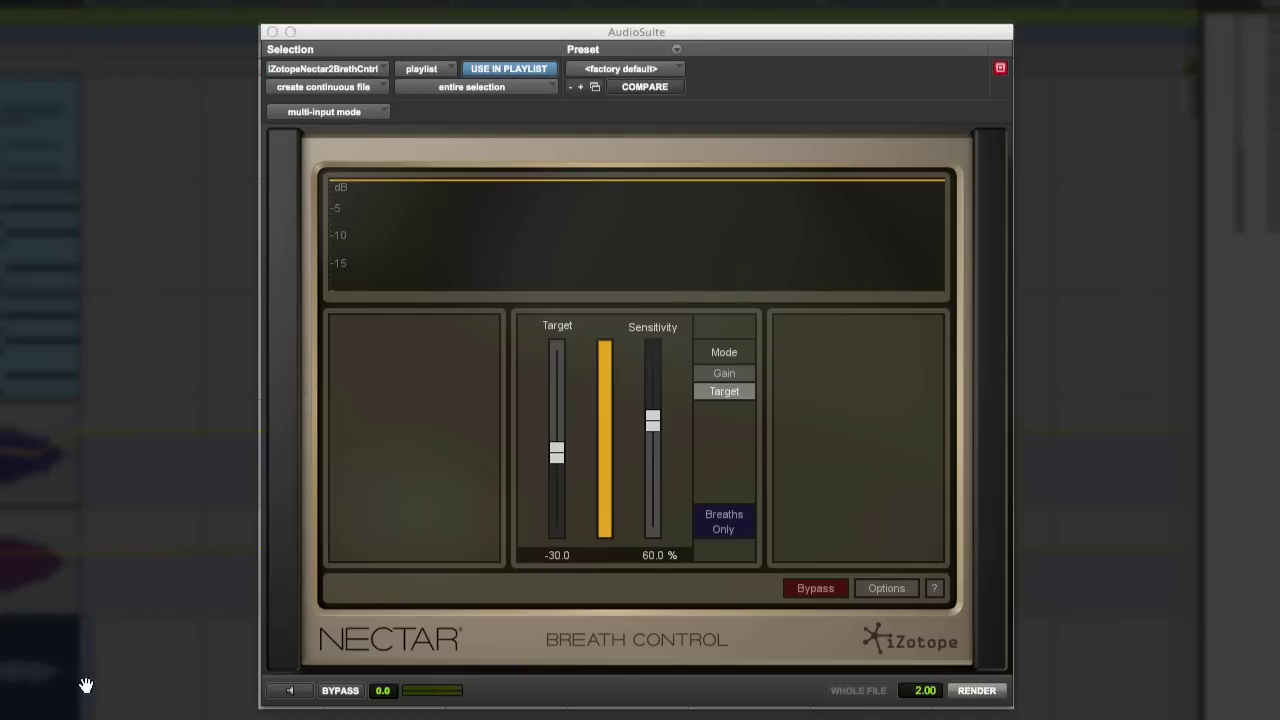
{"action": "left_click", "coordinate": [293, 692]}
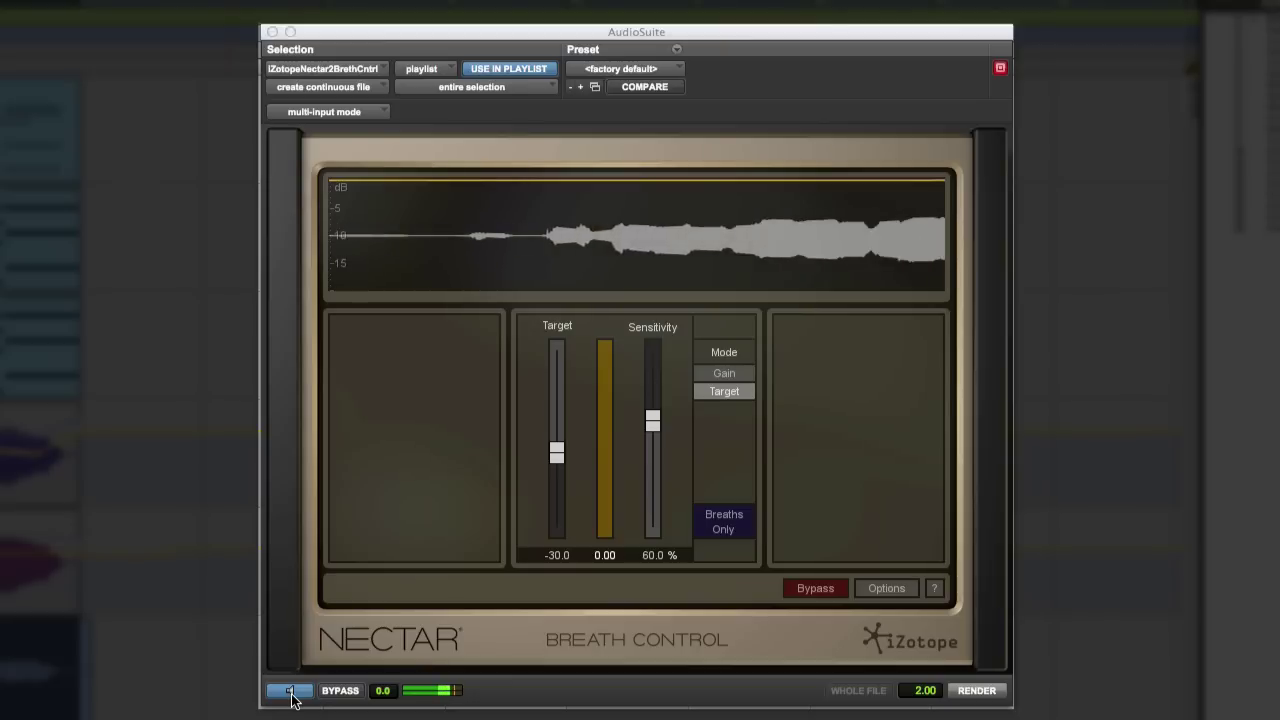
{"action": "left_click", "coordinate": [291, 694]}
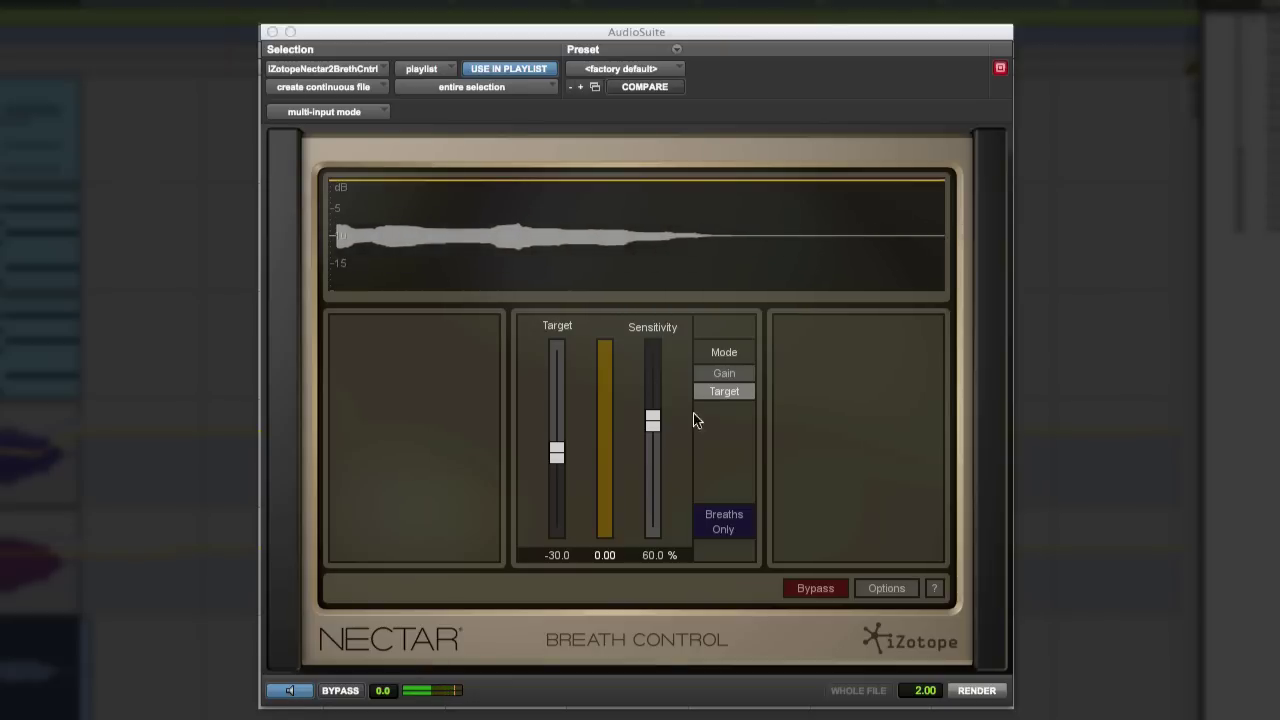
Step: Set the breath detection Sensitivity to 72.2 % and the Target level to -57.4 dB while previewing
{"action": "left_click_drag", "start_coordinate": [652, 421], "coordinate": [652, 399]}
{"action": "left_click_drag", "start_coordinate": [556, 462], "coordinate": [556, 500]}
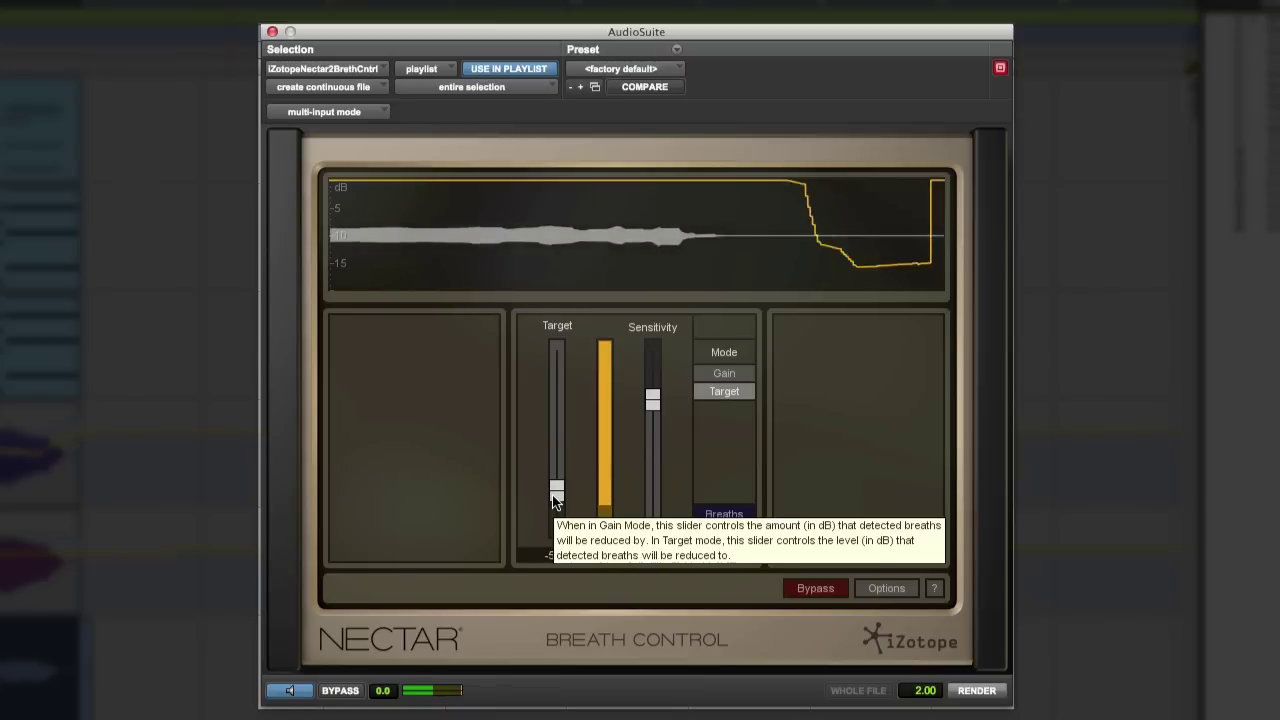
{"action": "left_click", "coordinate": [290, 690]}
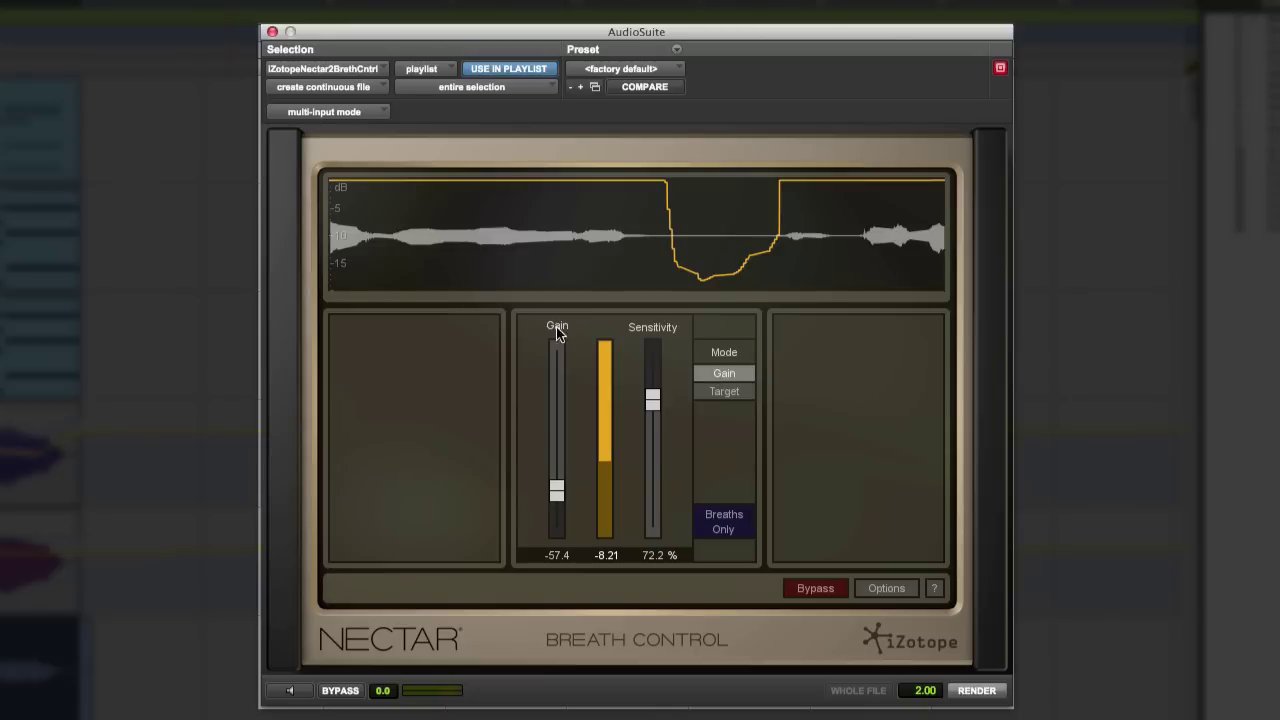
Step: Preview the vocal in Gain mode, and switch to Target mode with the Target level set to -61.1 dB
{"action": "left_click", "coordinate": [291, 694]}
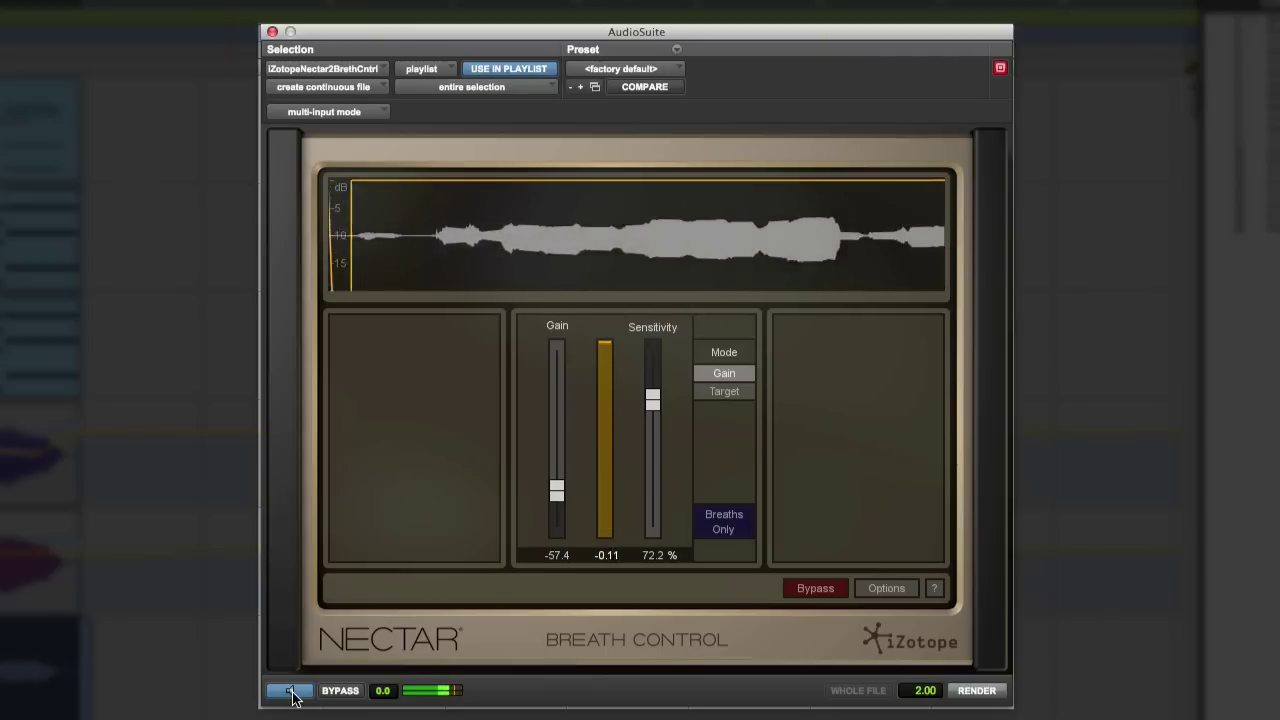
{"action": "left_click", "coordinate": [733, 392]}
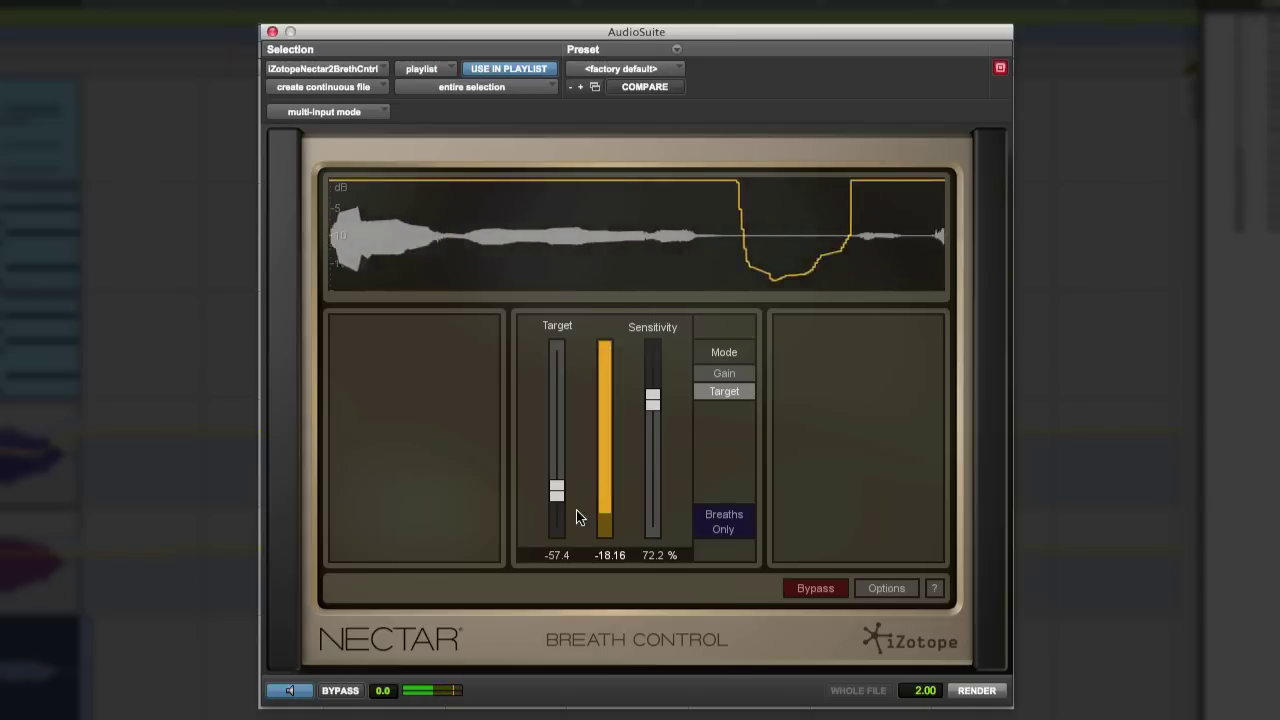
{"action": "left_click_drag", "start_coordinate": [558, 493], "coordinate": [557, 506]}
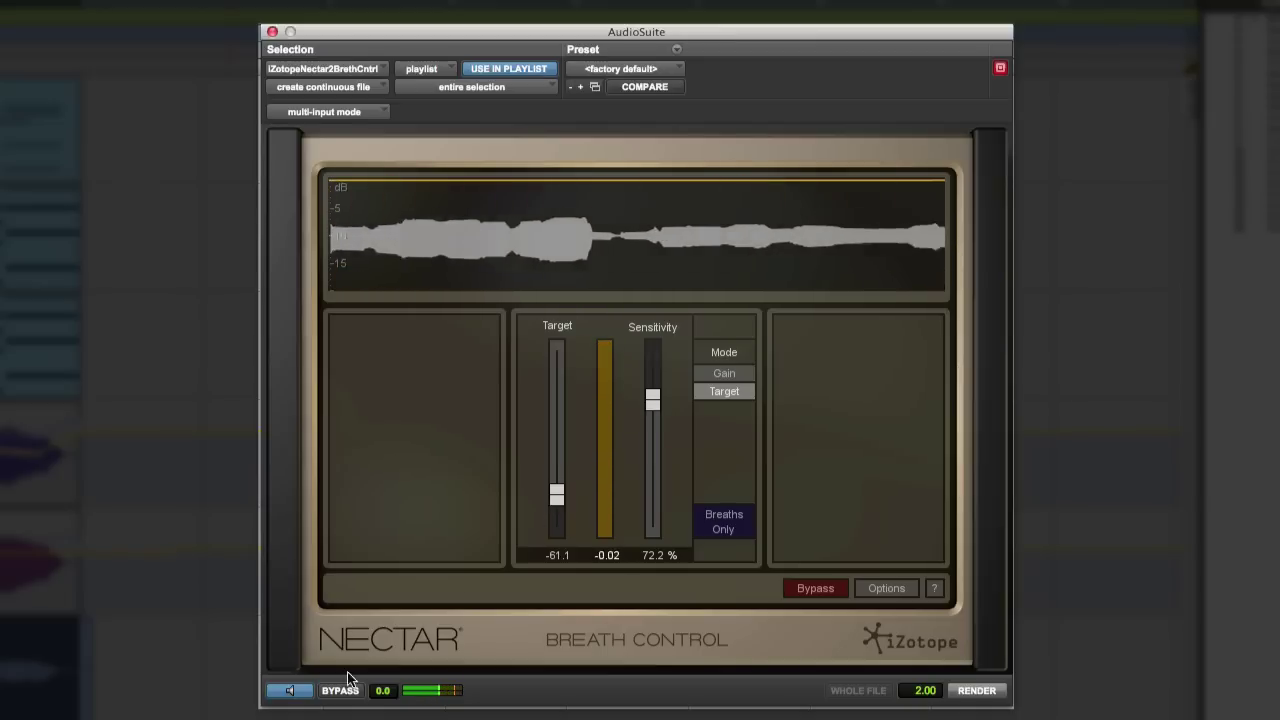
{"action": "left_click", "coordinate": [300, 688]}
Step: Preview the vocal with Breaths Only enabled and lower the Target level further
{"action": "left_click", "coordinate": [725, 527]}
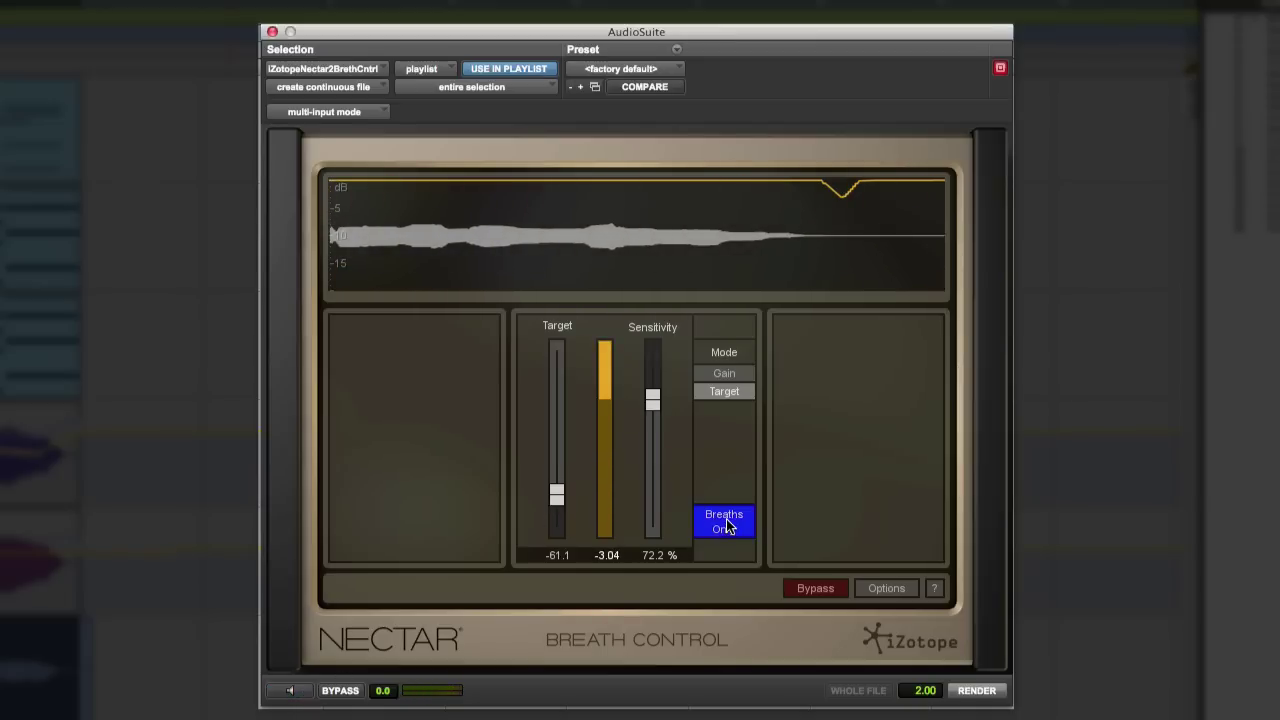
{"action": "left_click", "coordinate": [302, 693]}
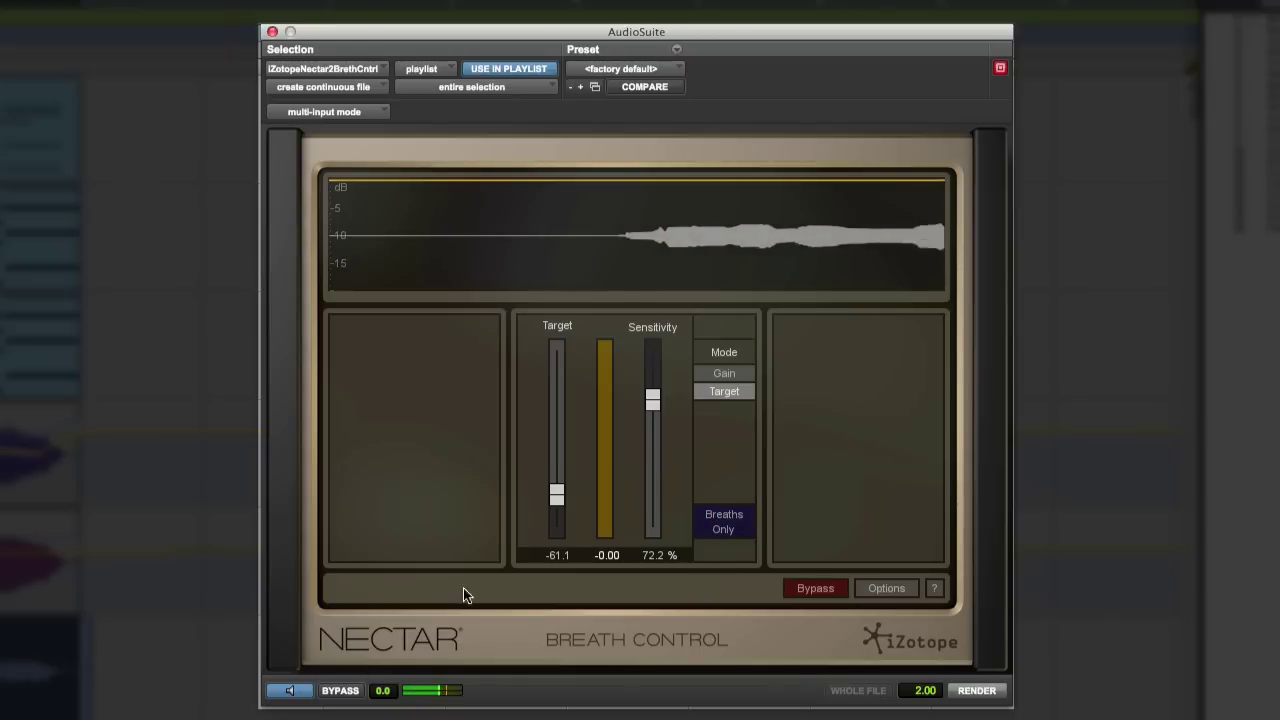
{"action": "left_click_drag", "start_coordinate": [555, 496], "coordinate": [557, 512]}
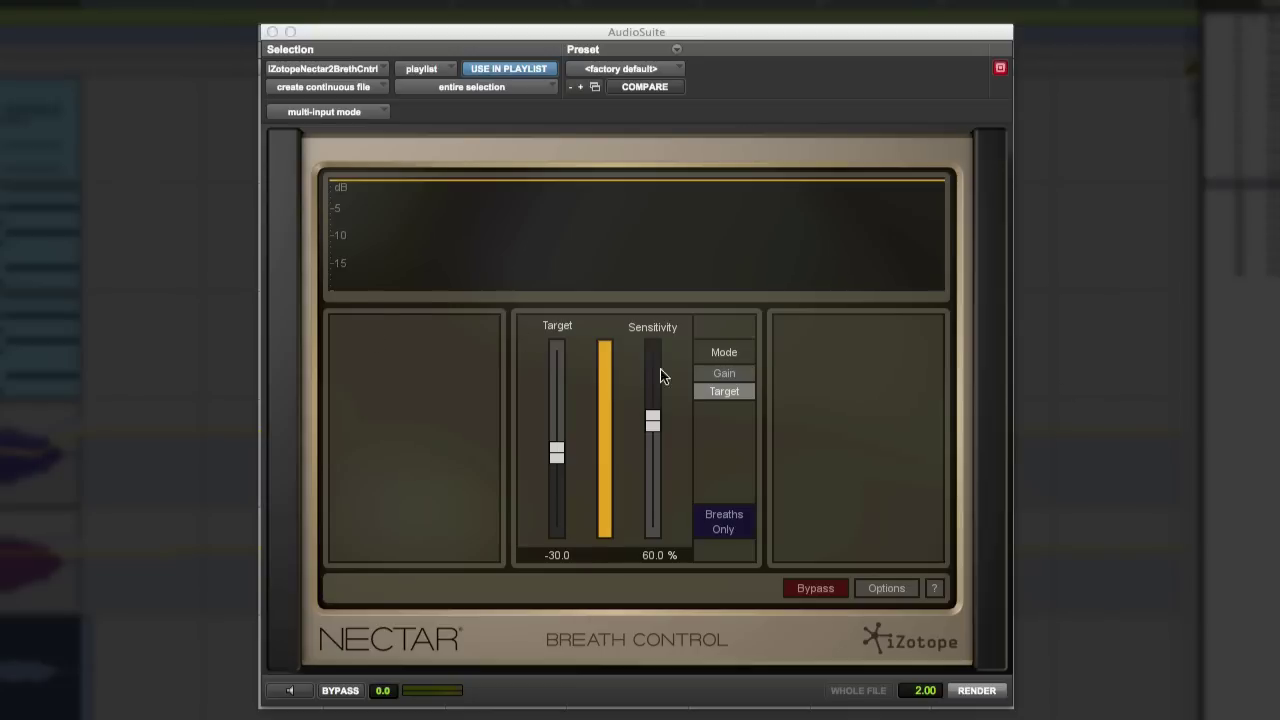
Step: Set Breath Control to Gain mode with Sensitivity 64.2 % and Gain -43.4 dB, and render the effect to the vocal clip
{"action": "left_click", "coordinate": [712, 373]}
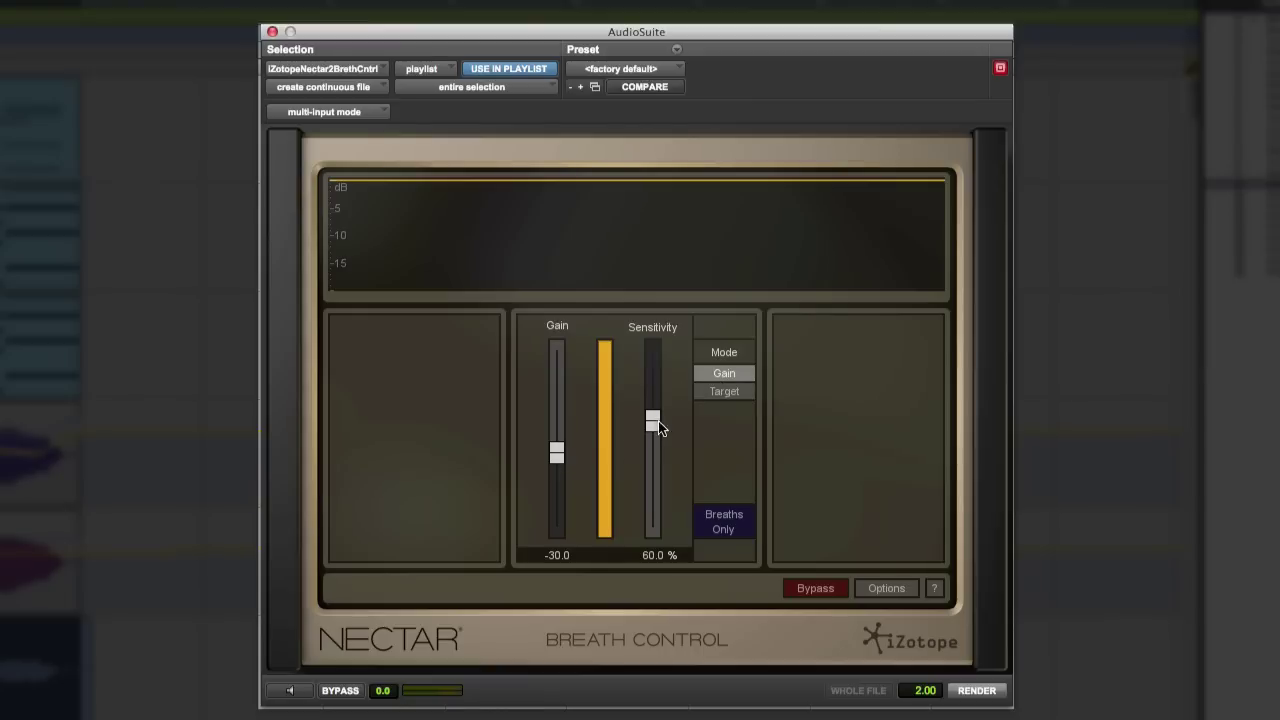
{"action": "left_click", "coordinate": [292, 691]}
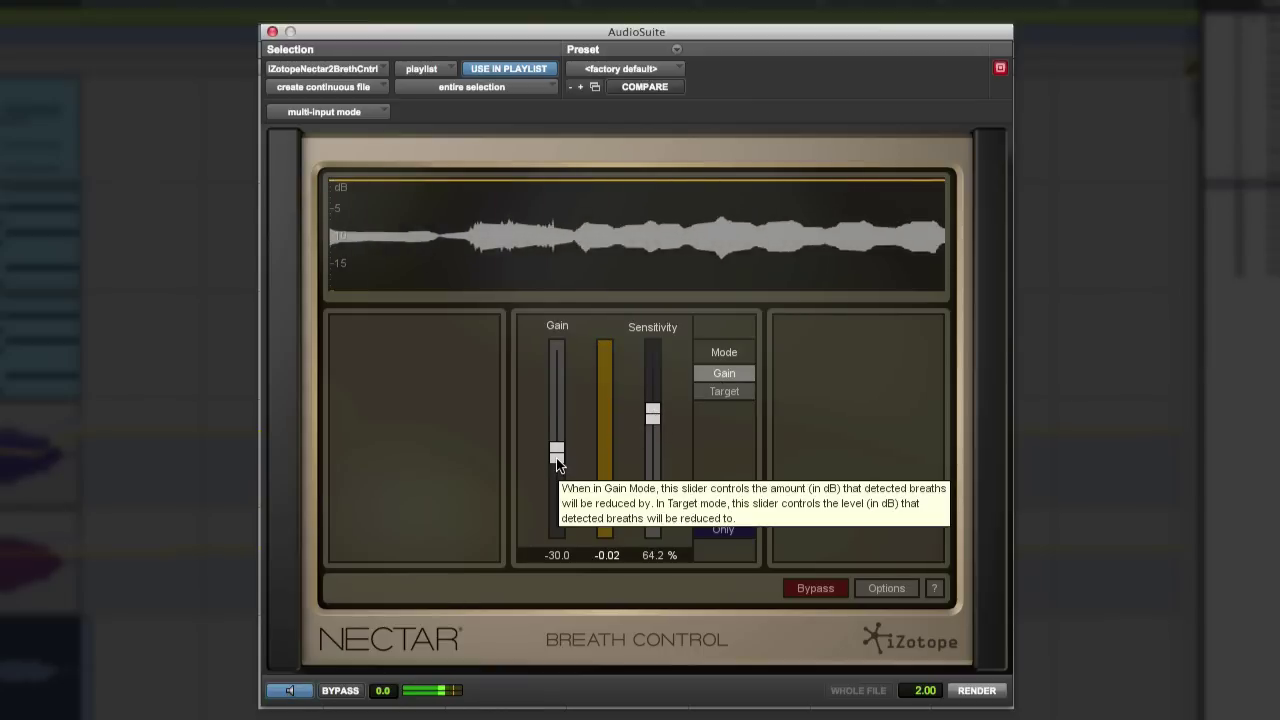
{"action": "left_click_drag", "start_coordinate": [557, 463], "coordinate": [557, 484]}
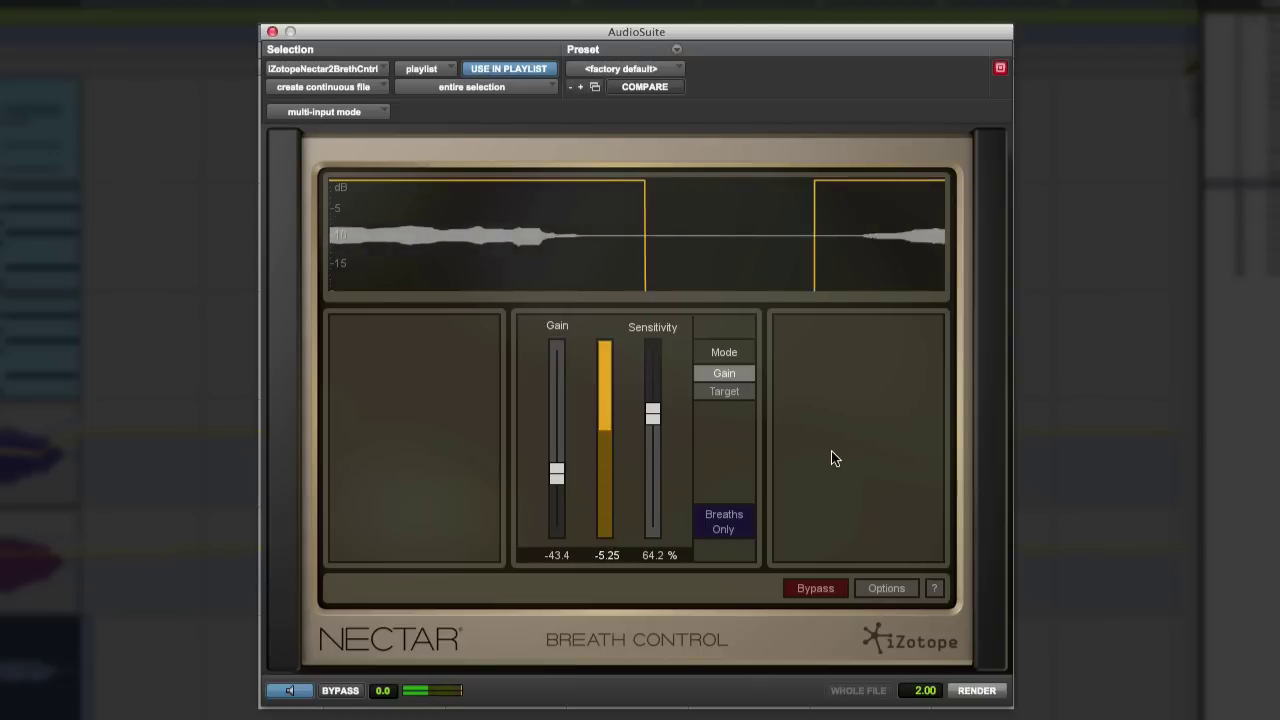
{"action": "left_click", "coordinate": [983, 690]}
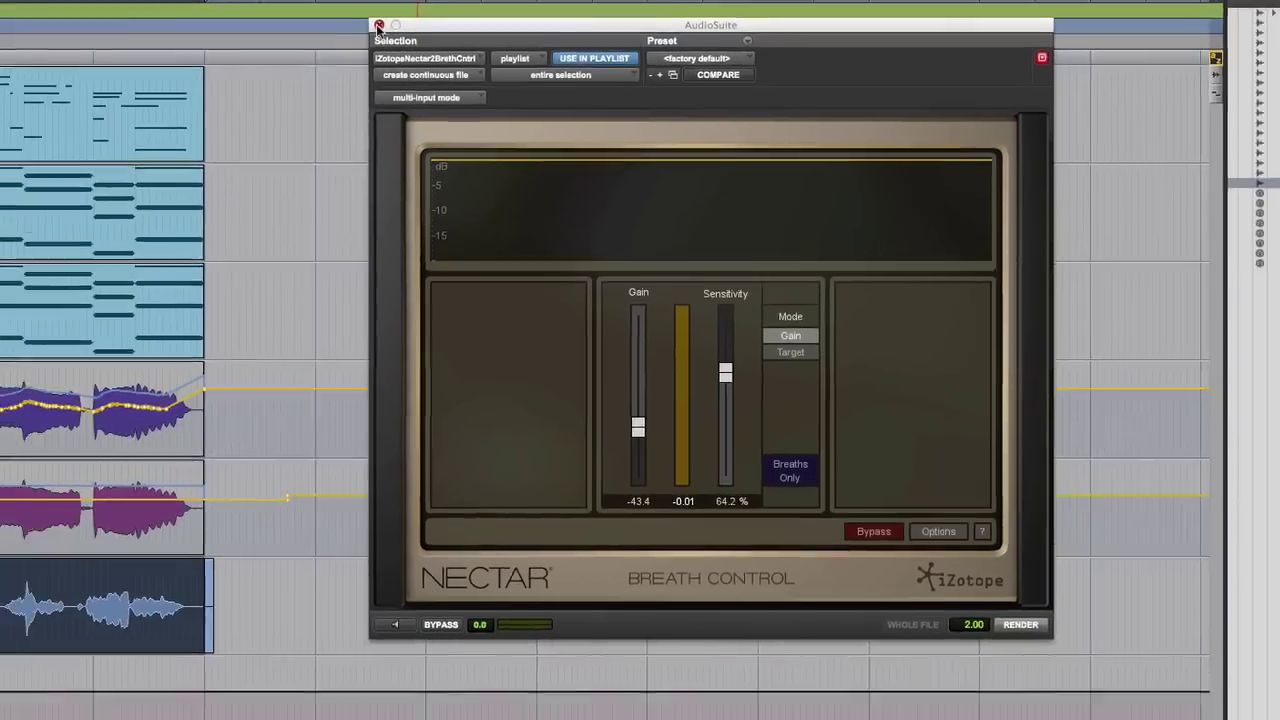
Step: Close Breath Control and play the session with the rendered vocal
{"action": "left_click", "coordinate": [273, 32]}
{"action": "key", "text": "space"}
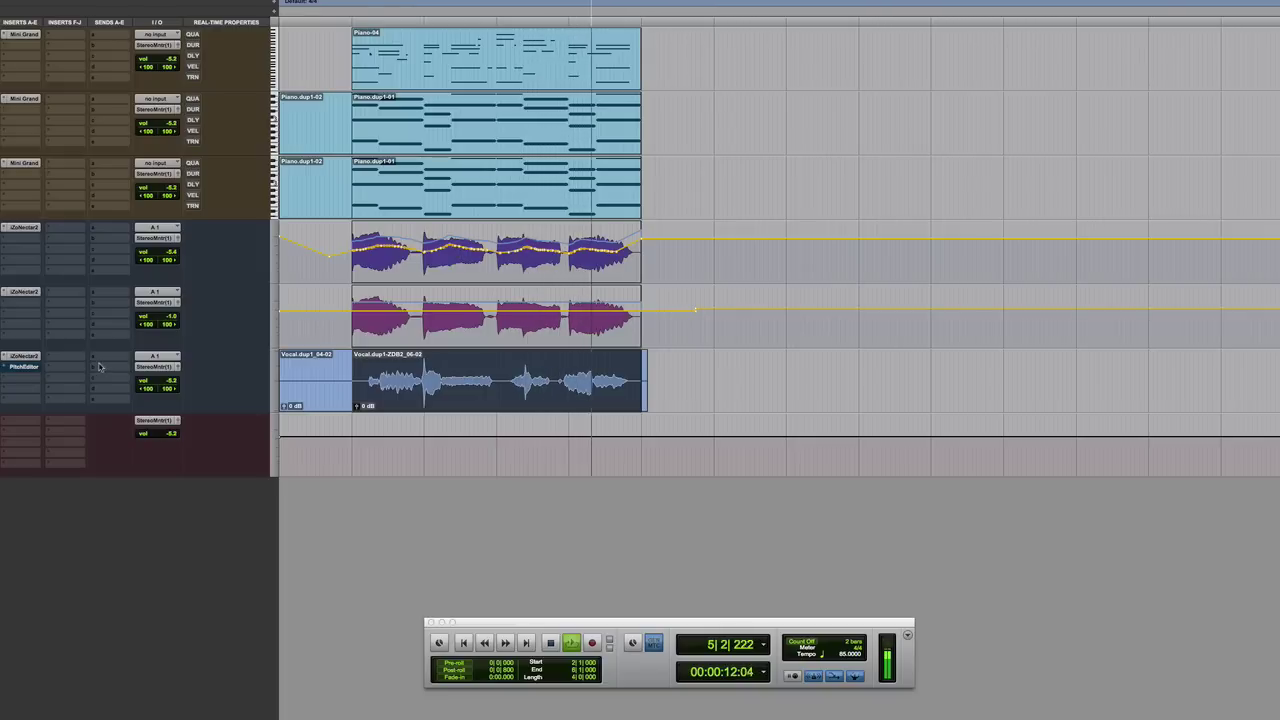
{"action": "key", "text": "space"}
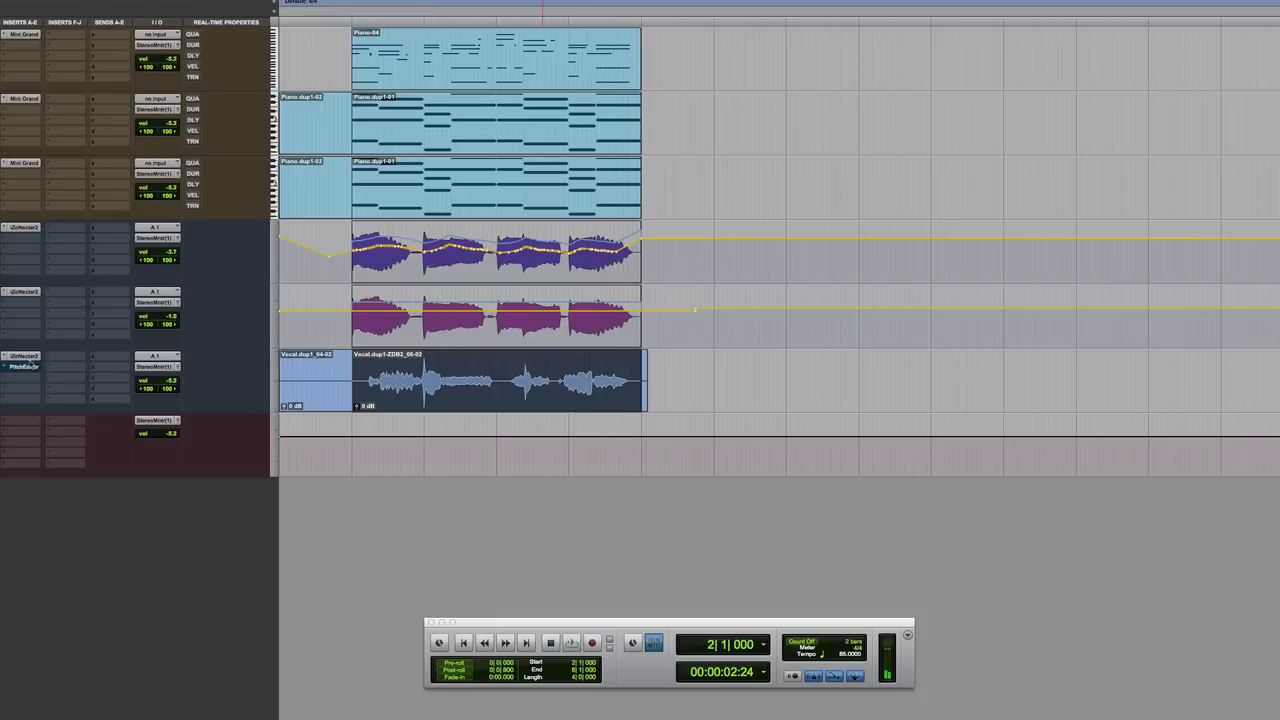
Step: Open the Nectar 2 insert on the vocal track and examine its Saturation and EQ module settings, including EQ band 4
{"action": "left_click", "coordinate": [24, 357]}
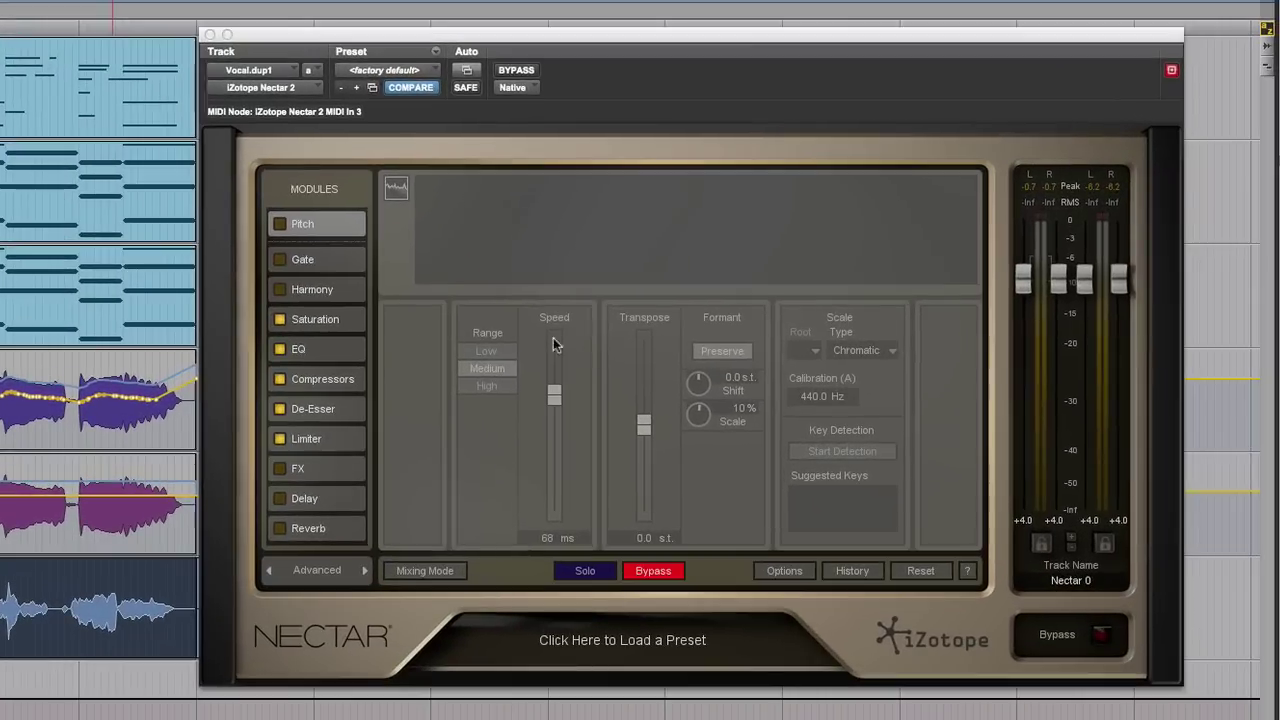
{"action": "left_click", "coordinate": [315, 319]}
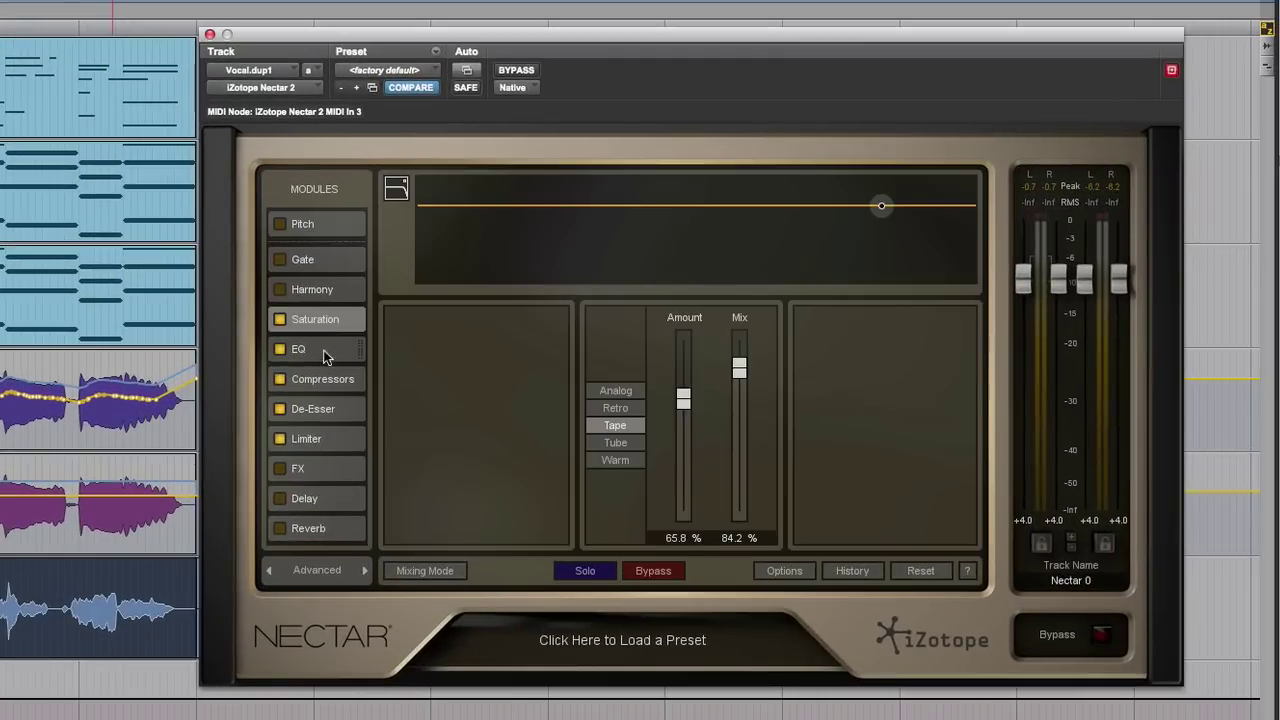
{"action": "left_click", "coordinate": [323, 352]}
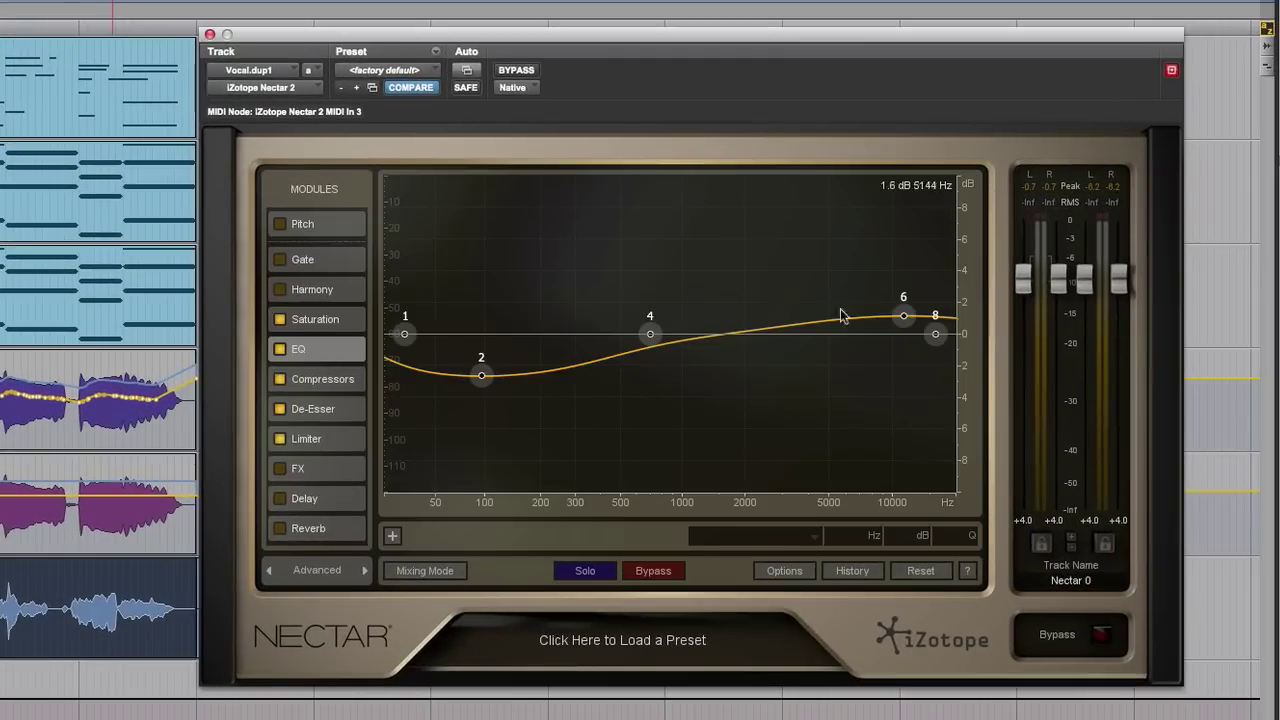
{"action": "left_click", "coordinate": [648, 337]}
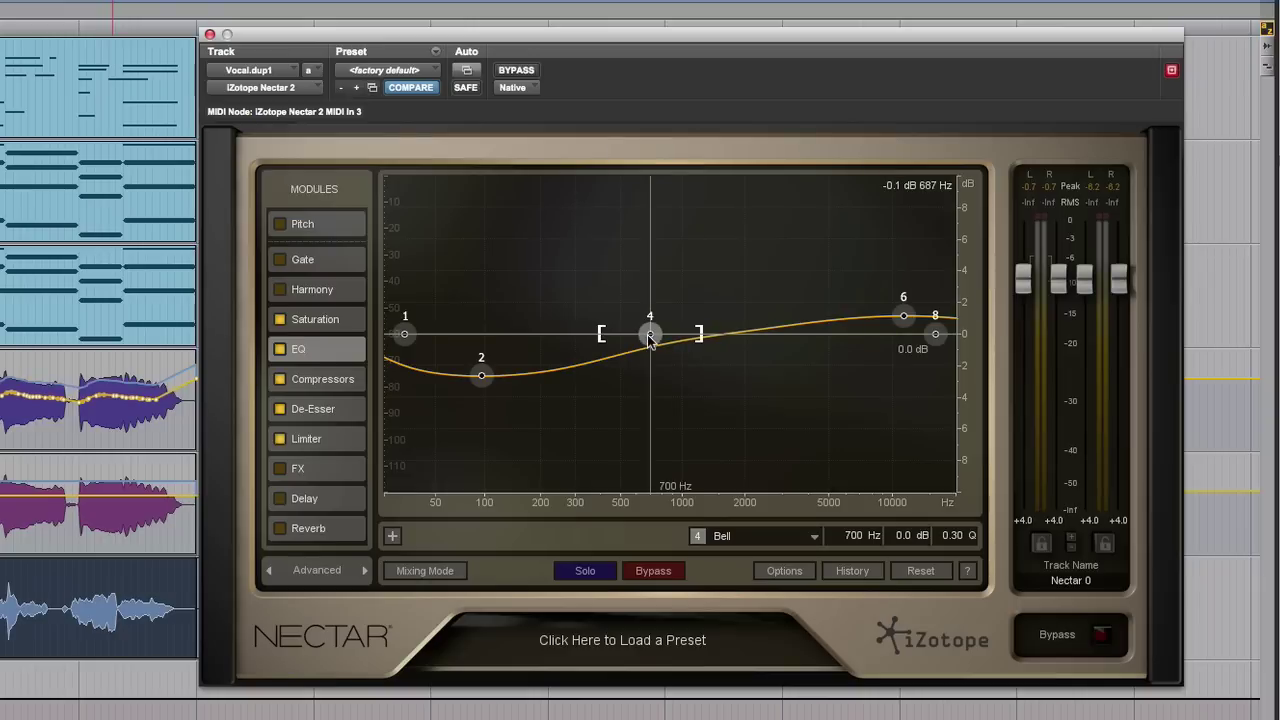
Step: Expand the EQ module's band list and examine the settings of all its bands
{"action": "left_click", "coordinate": [392, 536]}
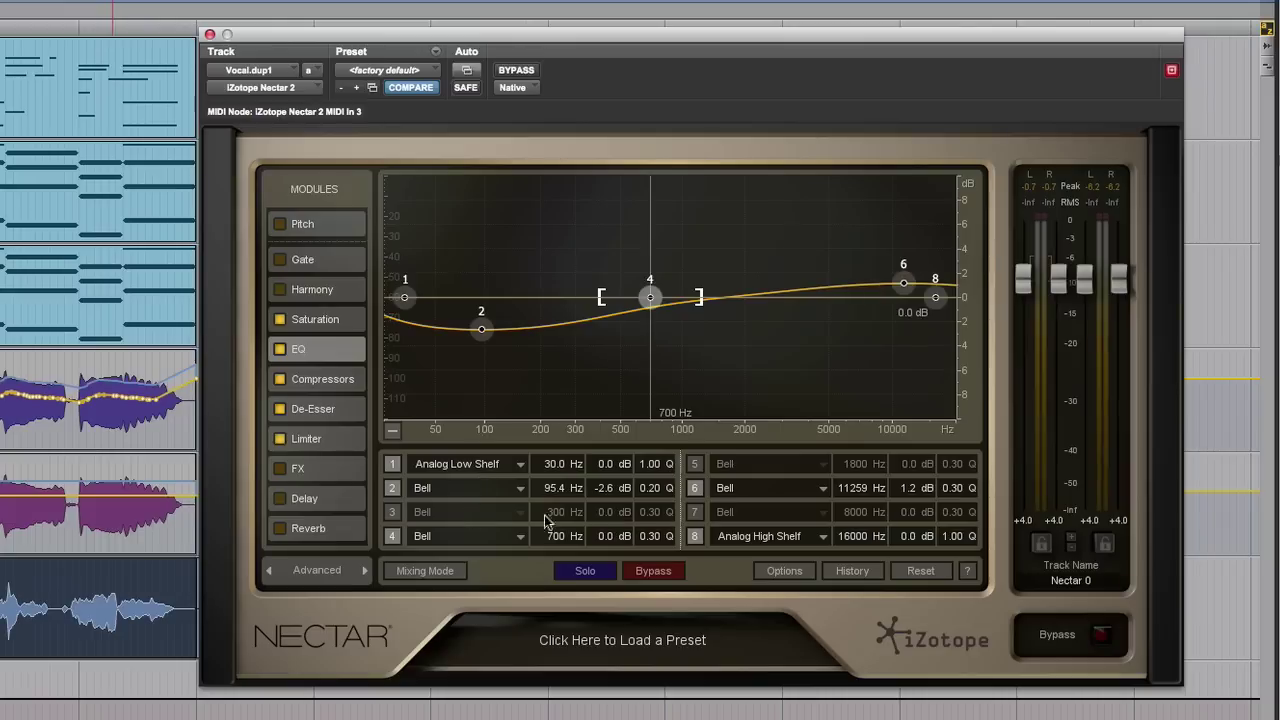
{"action": "mouse_move", "coordinate": [698, 302]}
{"action": "left_mouse_down"}
{"action": "mouse_move", "coordinate": [712, 305]}
{"action": "mouse_move", "coordinate": [672, 306]}
{"action": "mouse_move", "coordinate": [720, 312]}
{"action": "mouse_move", "coordinate": [682, 317]}
{"action": "left_mouse_up"}
Step: Open the De-Esser module and compare the playing vocal with de-essing off and on
{"action": "left_click", "coordinate": [336, 412]}
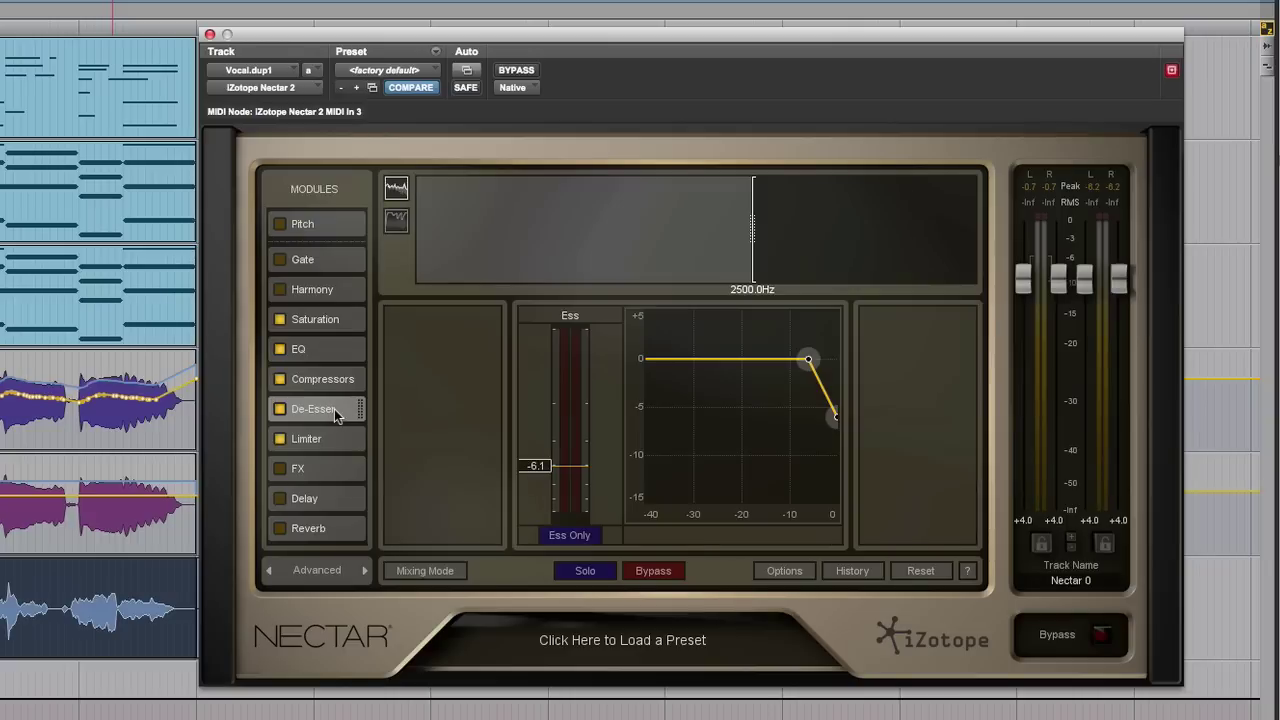
{"action": "key", "text": "space"}
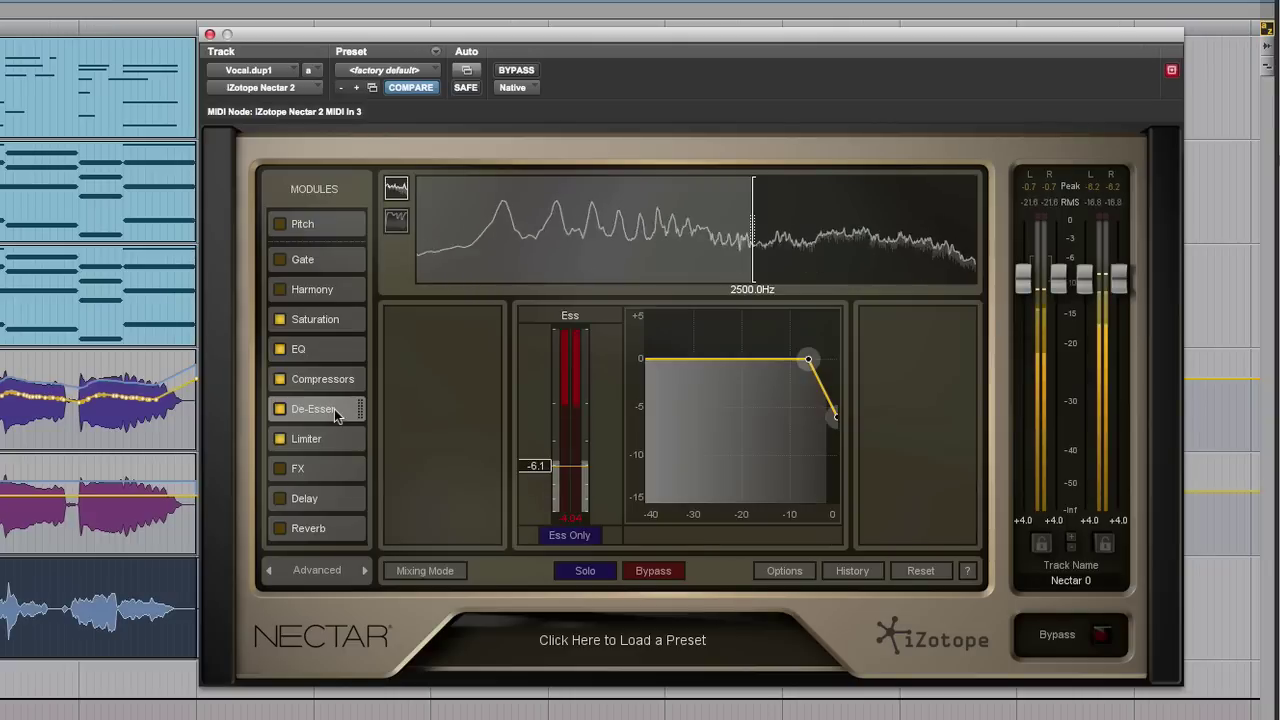
{"action": "left_click", "coordinate": [280, 410]}
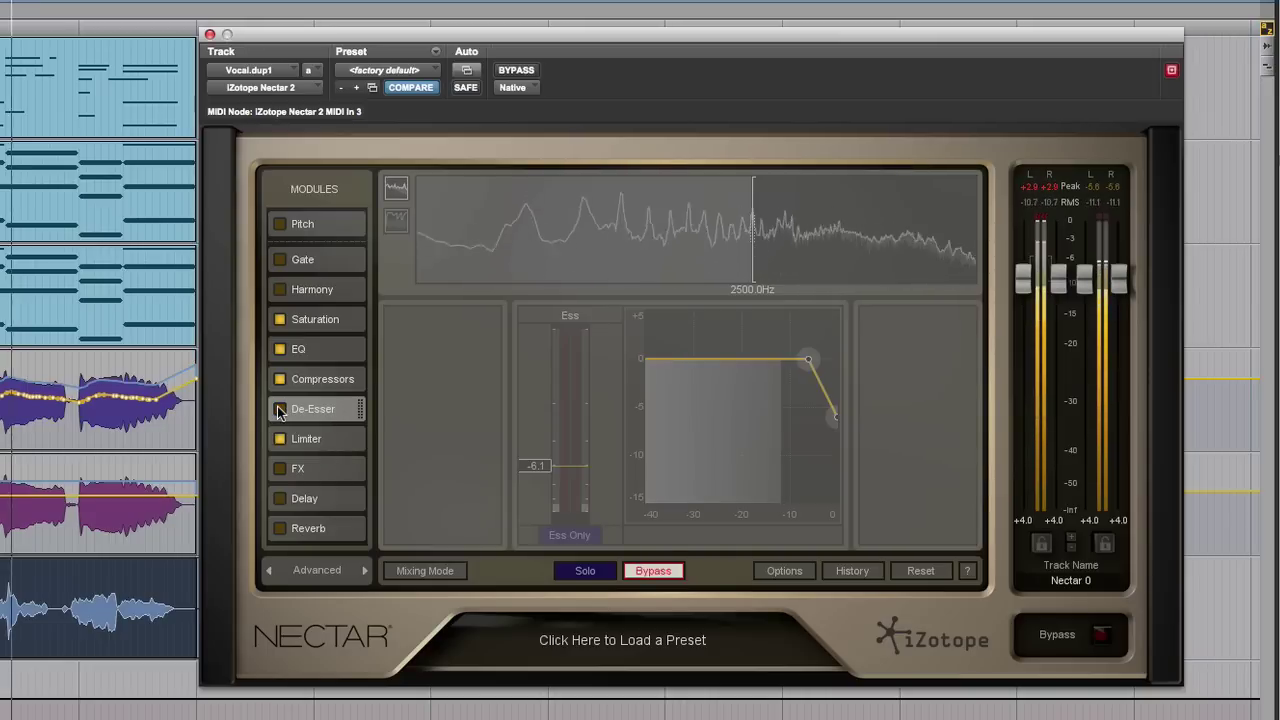
{"action": "left_click", "coordinate": [280, 410]}
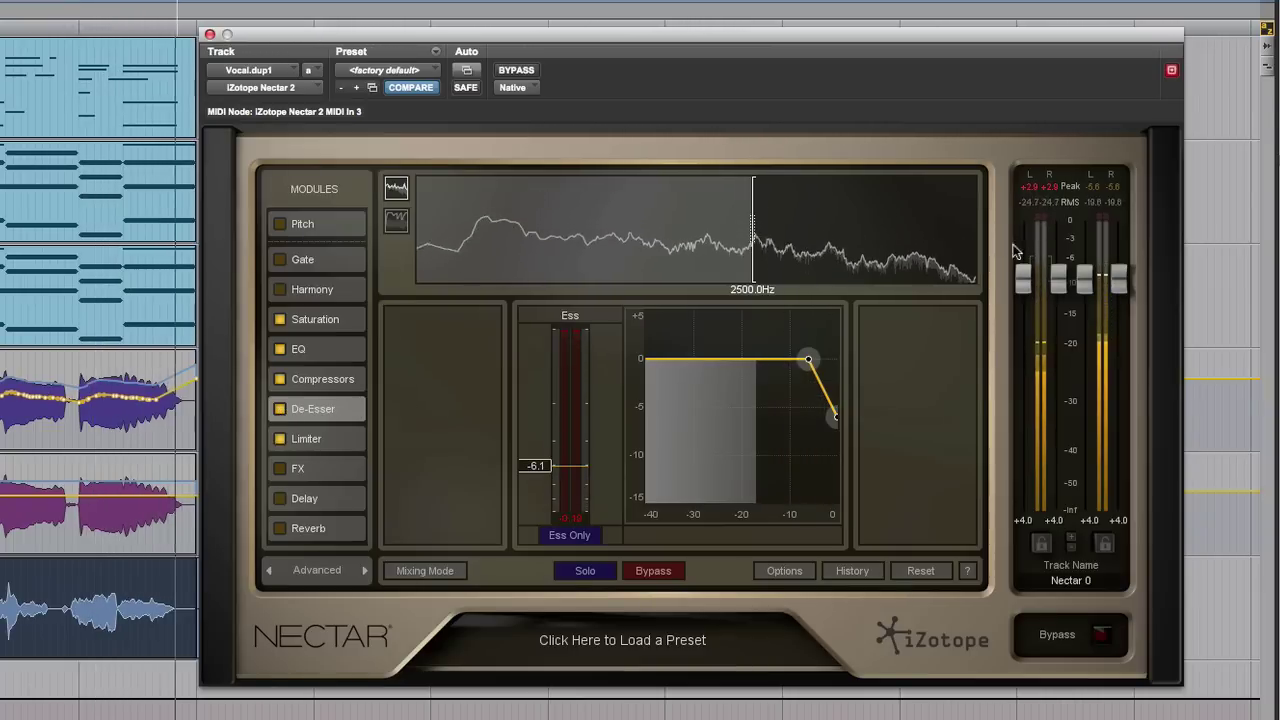
Step: Open the Limiter module and compare the playing vocal with limiting off and on
{"action": "left_click", "coordinate": [312, 439]}
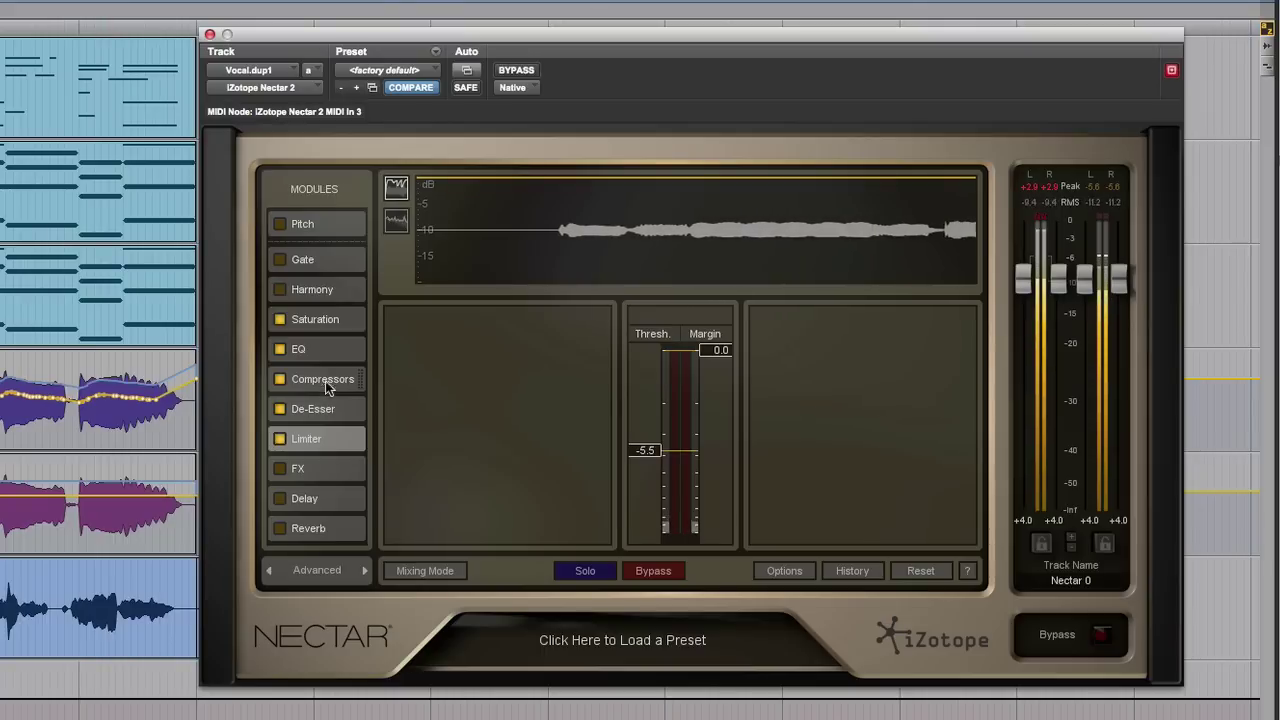
{"action": "left_click", "coordinate": [280, 440]}
{"action": "left_click", "coordinate": [280, 440]}
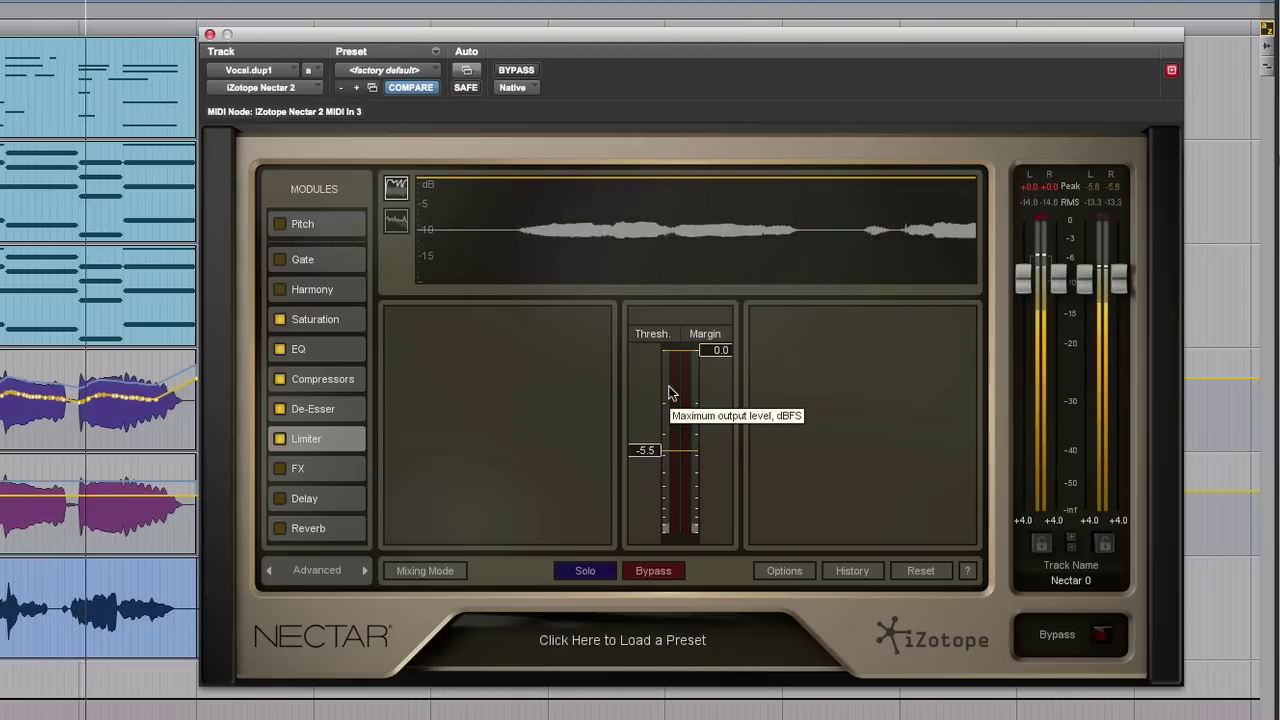
Step: Enable the FX module and audition Distort on the playing vocal, raising its Send and returning it to 0 %
{"action": "left_click", "coordinate": [316, 468]}
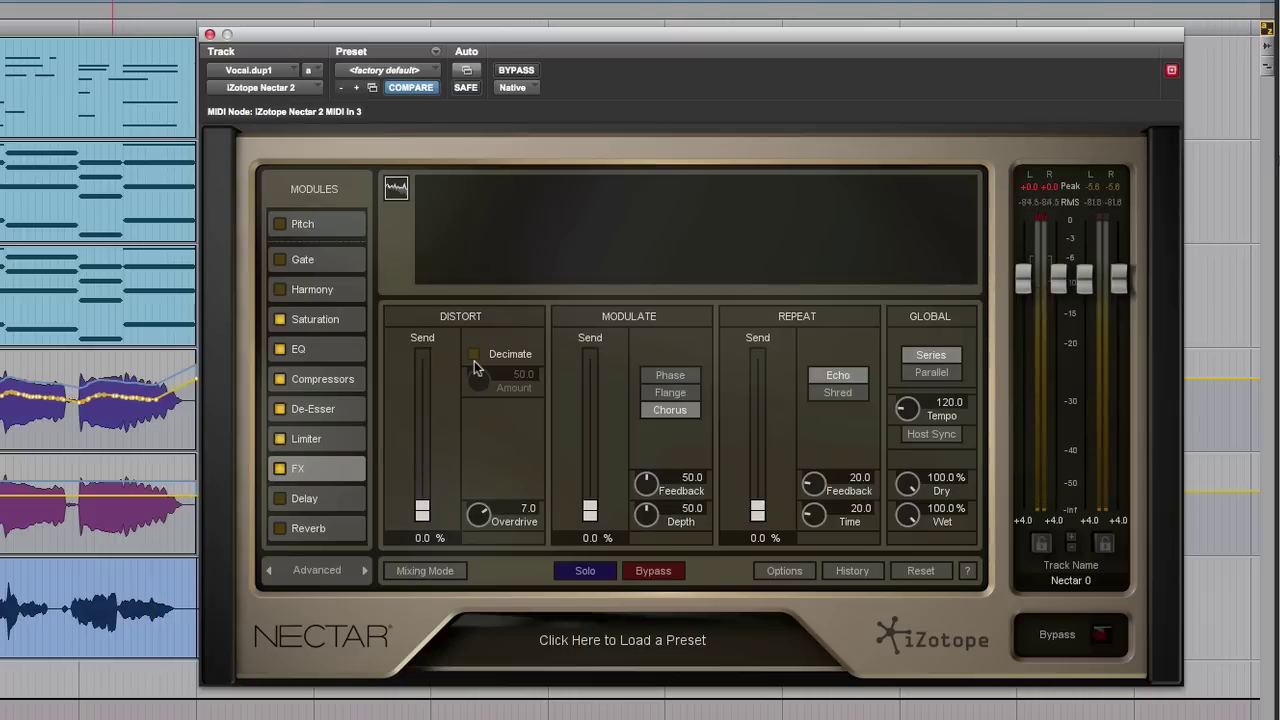
{"action": "left_click", "coordinate": [107, 630]}
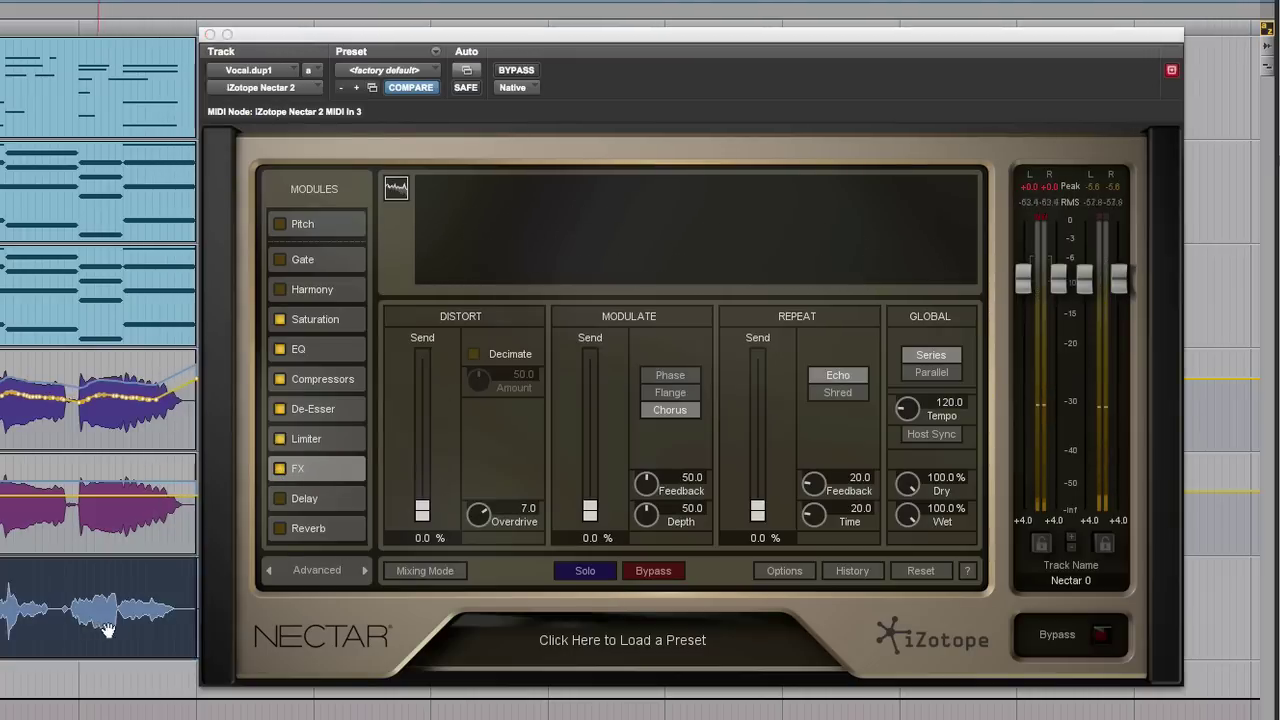
{"action": "left_click_drag", "start_coordinate": [423, 512], "coordinate": [424, 472]}
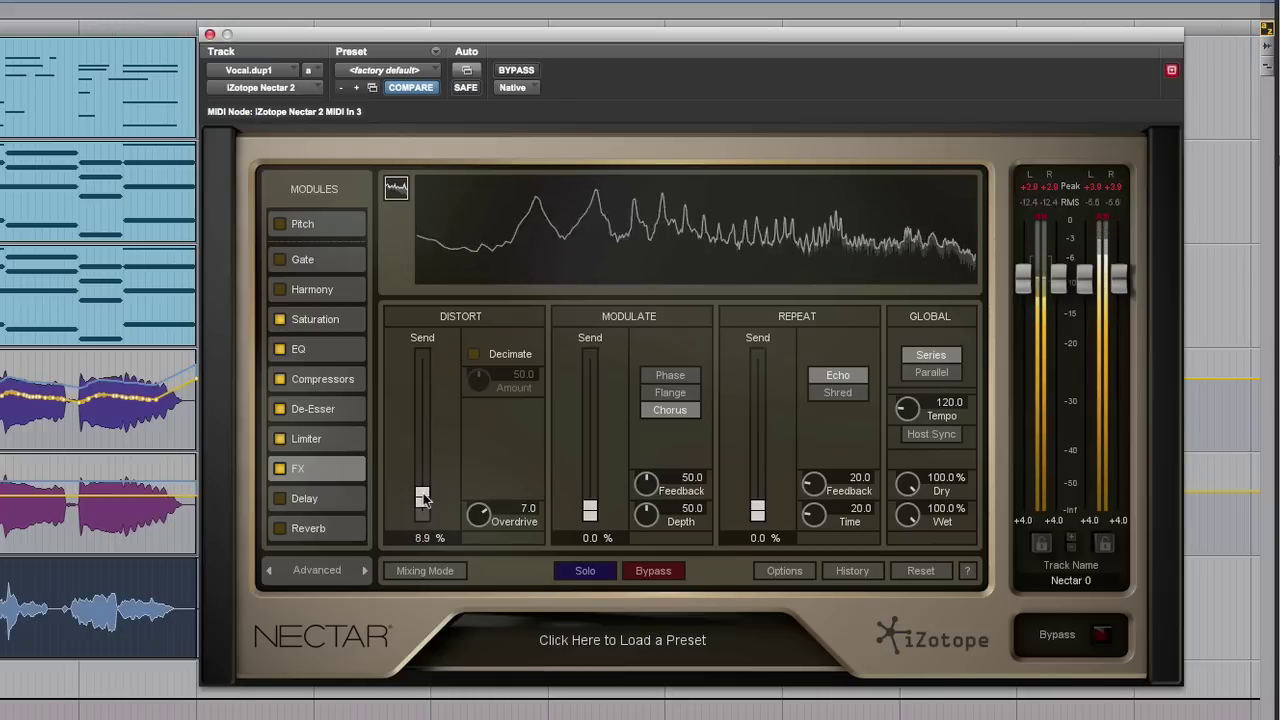
{"action": "left_click_drag", "start_coordinate": [422, 497], "coordinate": [424, 538]}
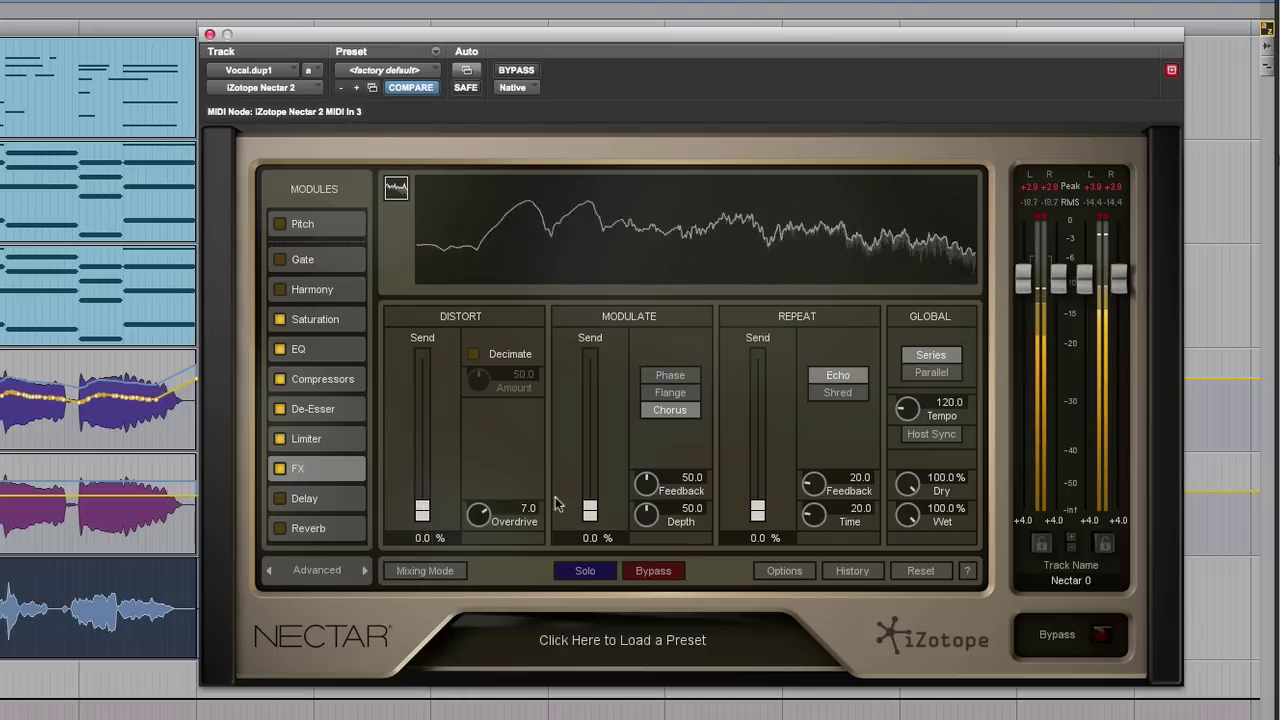
Step: Audition the Modulate effect with its Send at 52.9 %, comparing the Phase, Flange and Chorus modes, and return the Send to 0 %
{"action": "left_click_drag", "start_coordinate": [590, 510], "coordinate": [597, 435]}
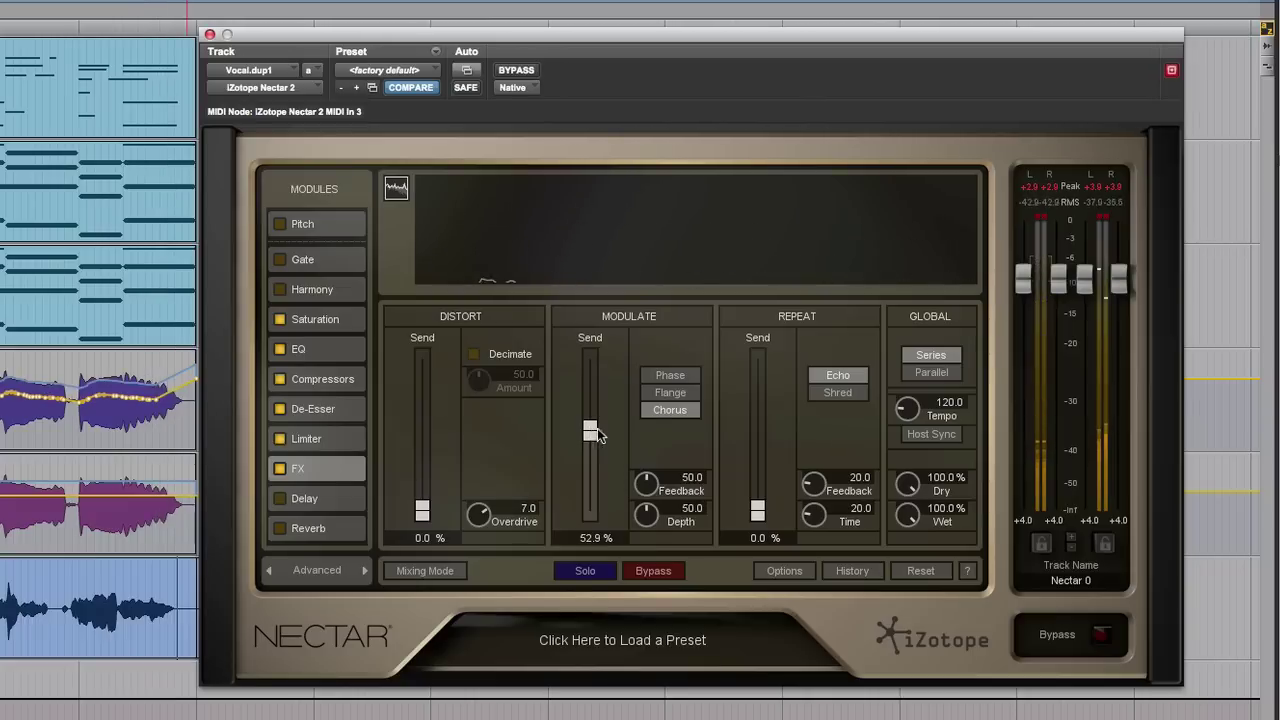
{"action": "left_click", "coordinate": [668, 375]}
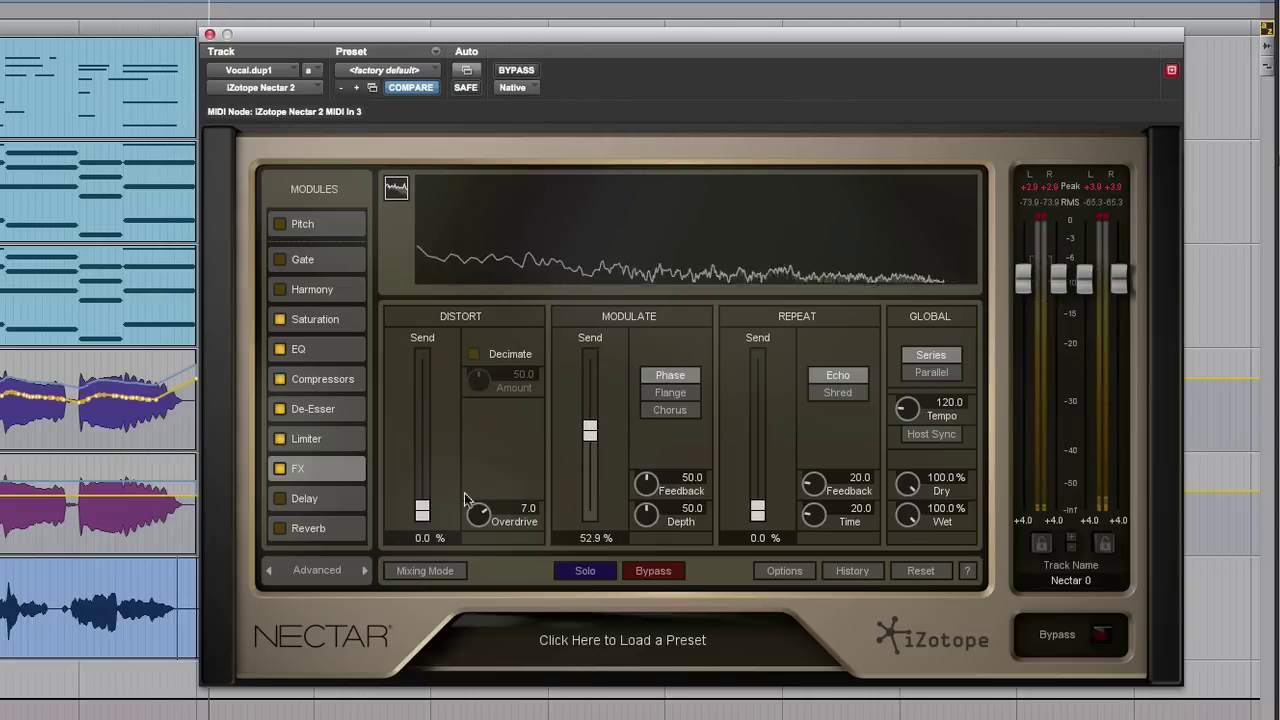
{"action": "left_click", "coordinate": [104, 638]}
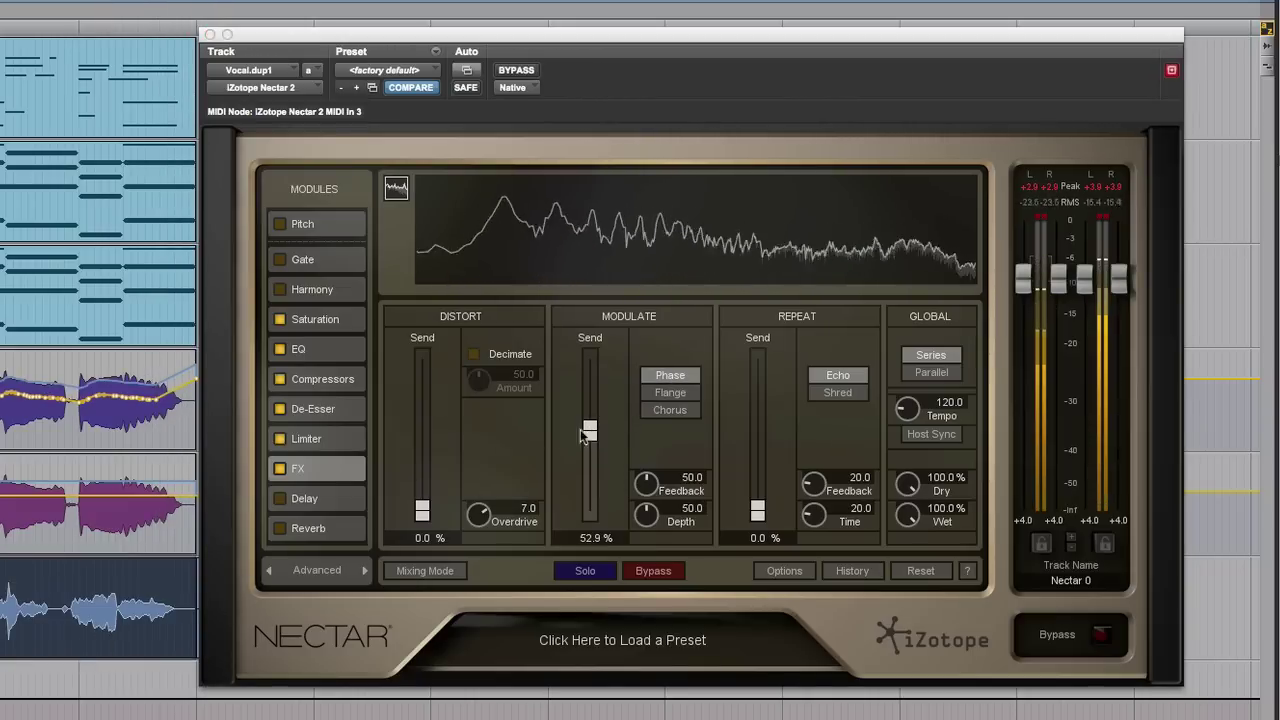
{"action": "left_click", "coordinate": [669, 396]}
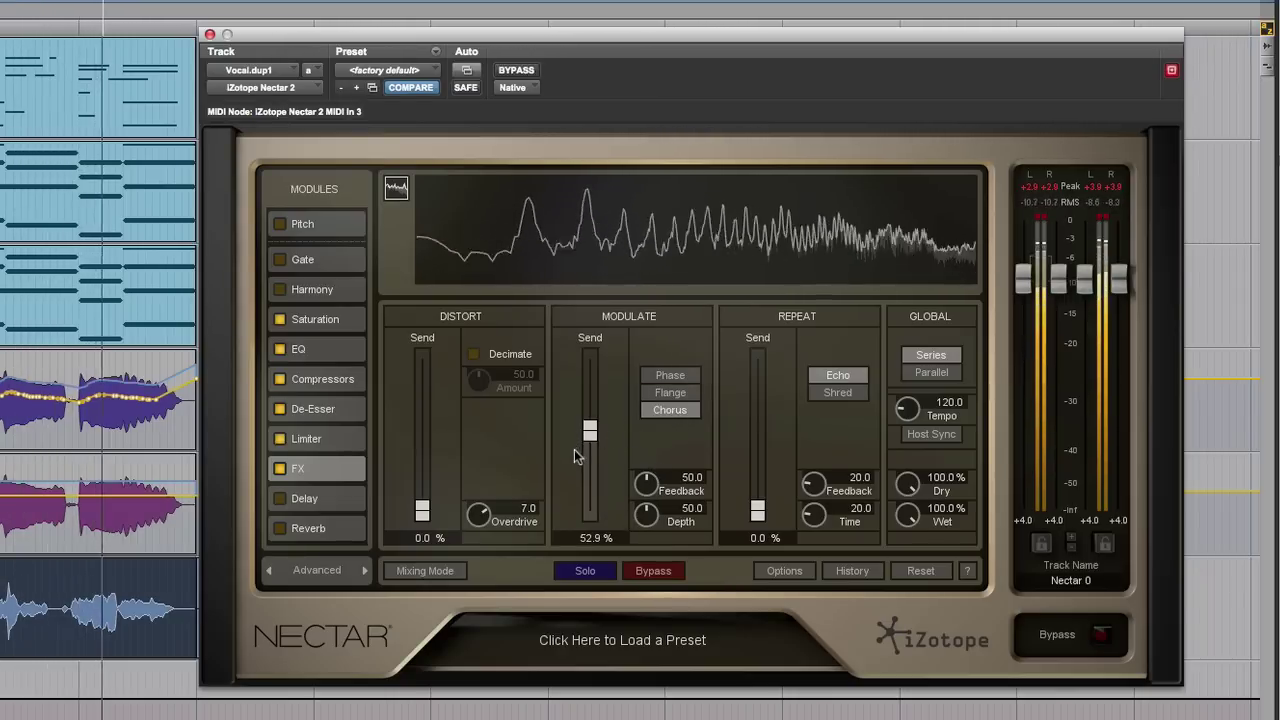
{"action": "left_click_drag", "start_coordinate": [590, 442], "coordinate": [590, 512]}
Step: Raise the Repeat effect's Send to 45.9 % and set its Echo Time to 27.0 while the vocal plays
{"action": "left_click_drag", "start_coordinate": [757, 512], "coordinate": [758, 460]}
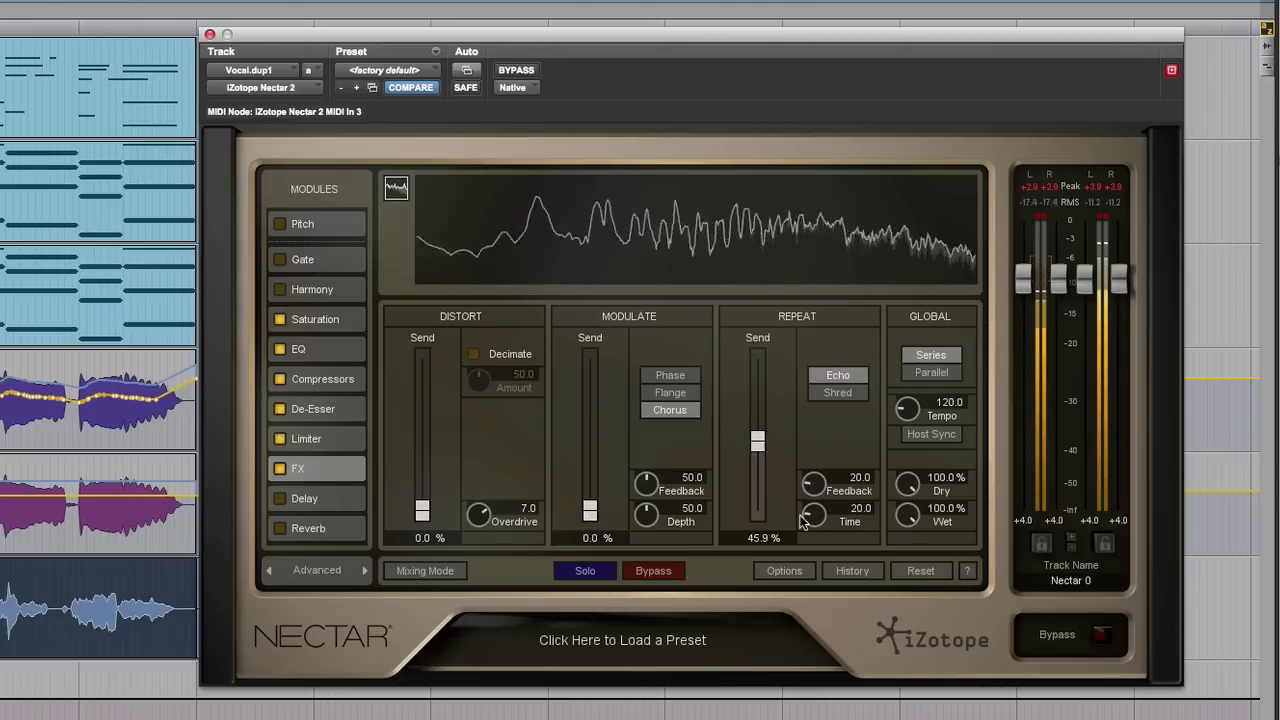
{"action": "left_click_drag", "start_coordinate": [812, 537], "coordinate": [812, 539]}
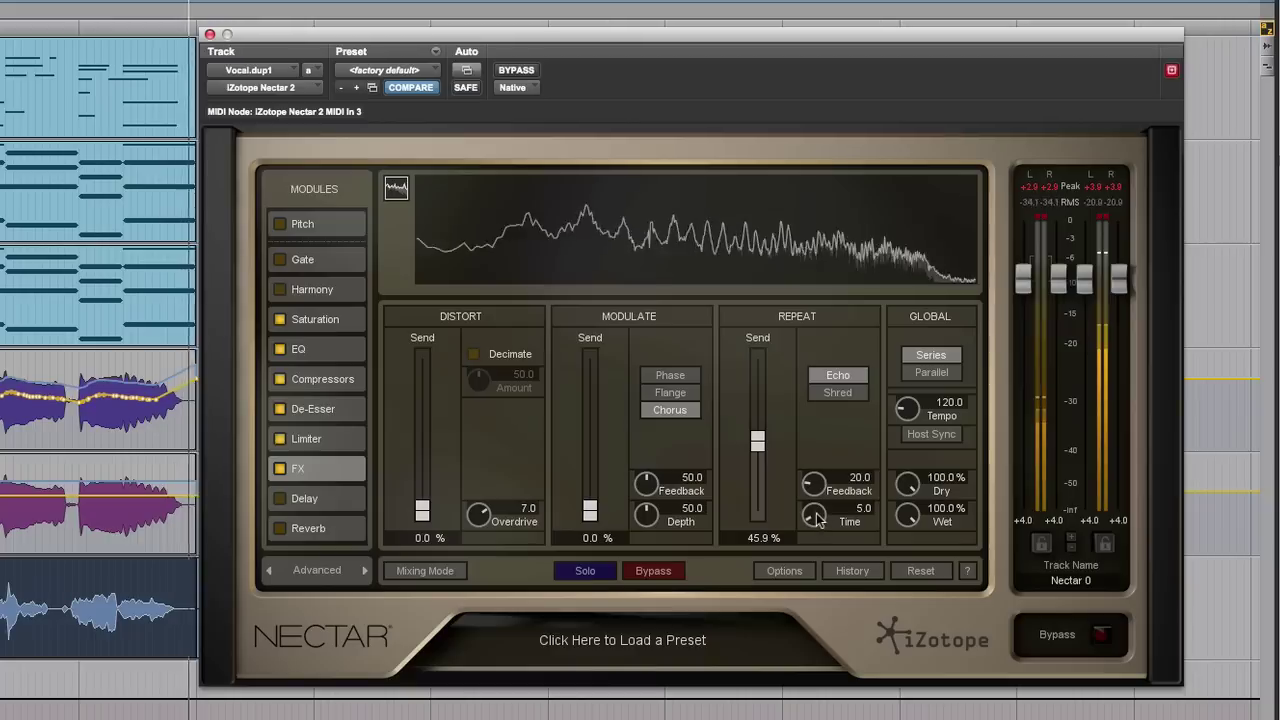
{"action": "left_click_drag", "start_coordinate": [816, 512], "coordinate": [820, 500]}
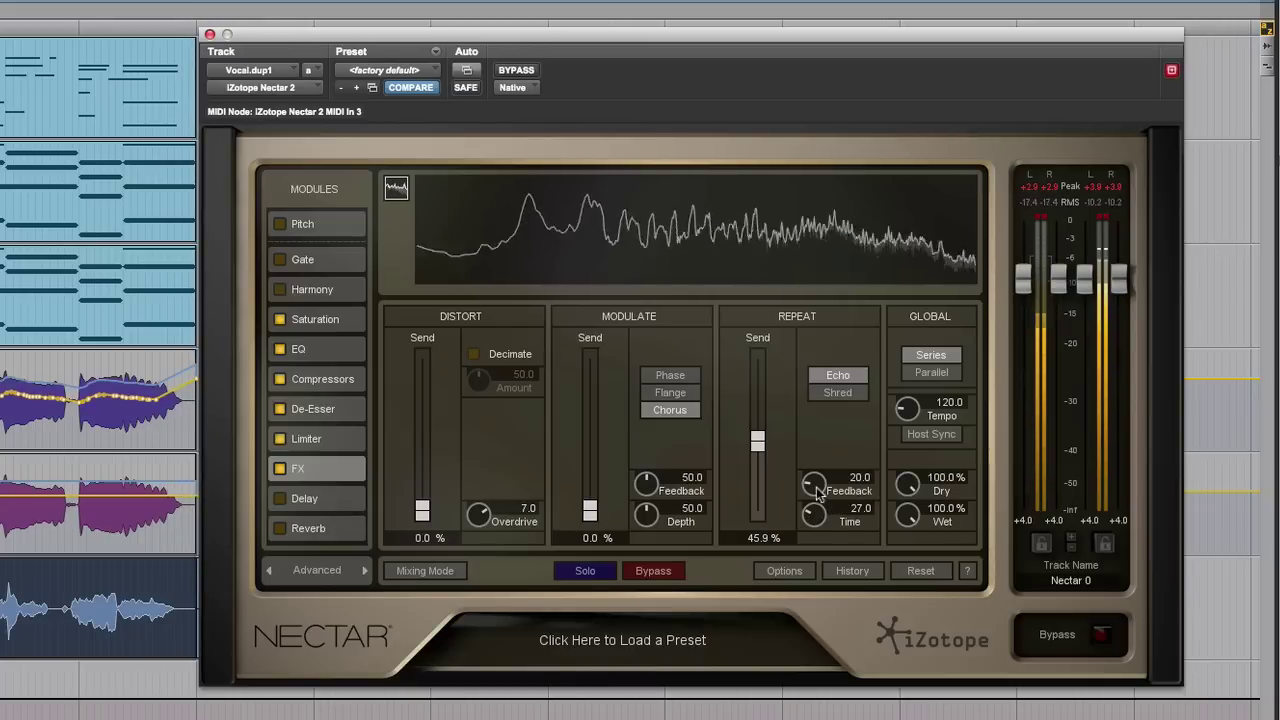
Step: Audition Repeat in Shred mode with Send at 31.8 % and Shreds at 76.0, and return Shreds to 20.0 and Send to 0 %
{"action": "left_click", "coordinate": [830, 394]}
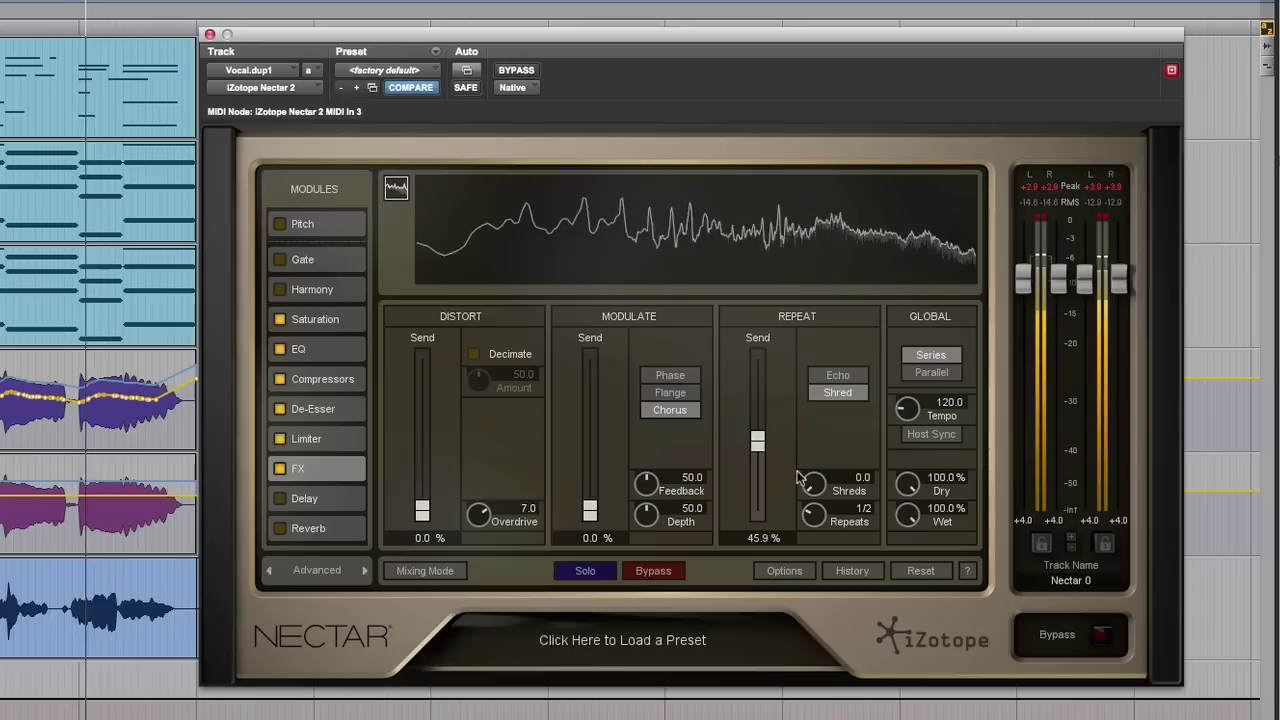
{"action": "left_click_drag", "start_coordinate": [814, 484], "coordinate": [759, 453]}
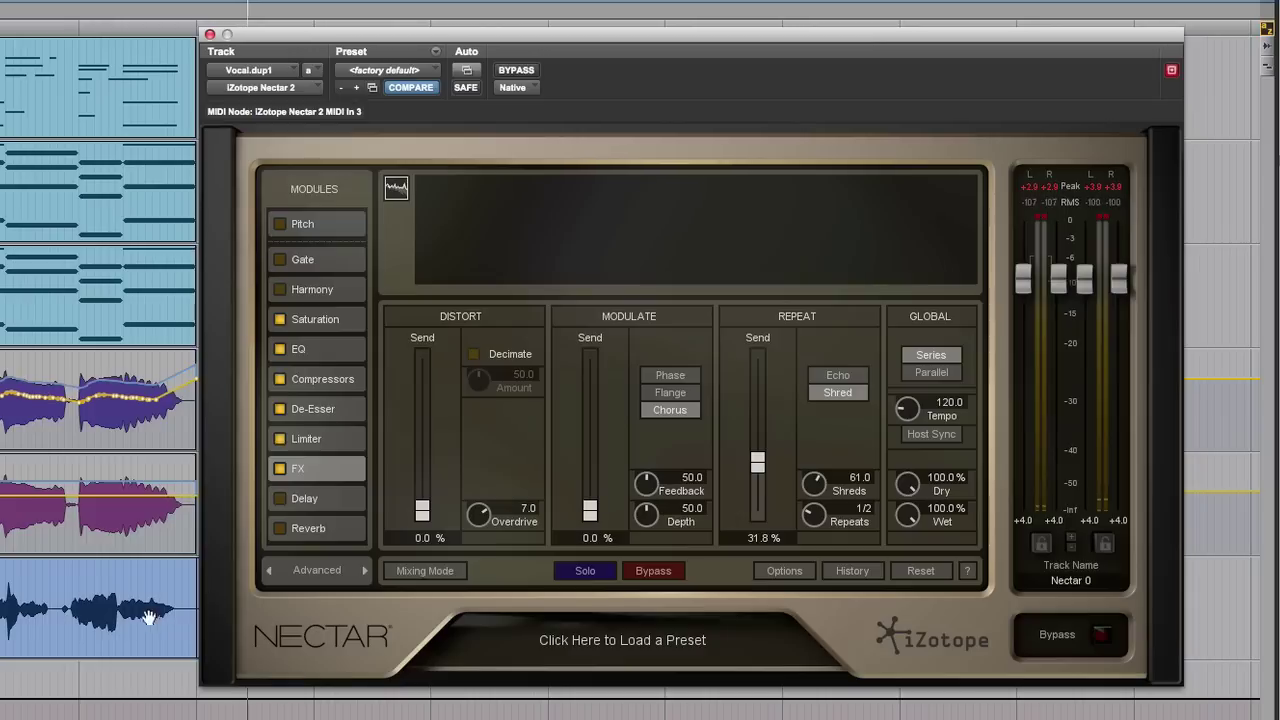
{"action": "left_click", "coordinate": [123, 647]}
{"action": "left_click", "coordinate": [814, 515]}
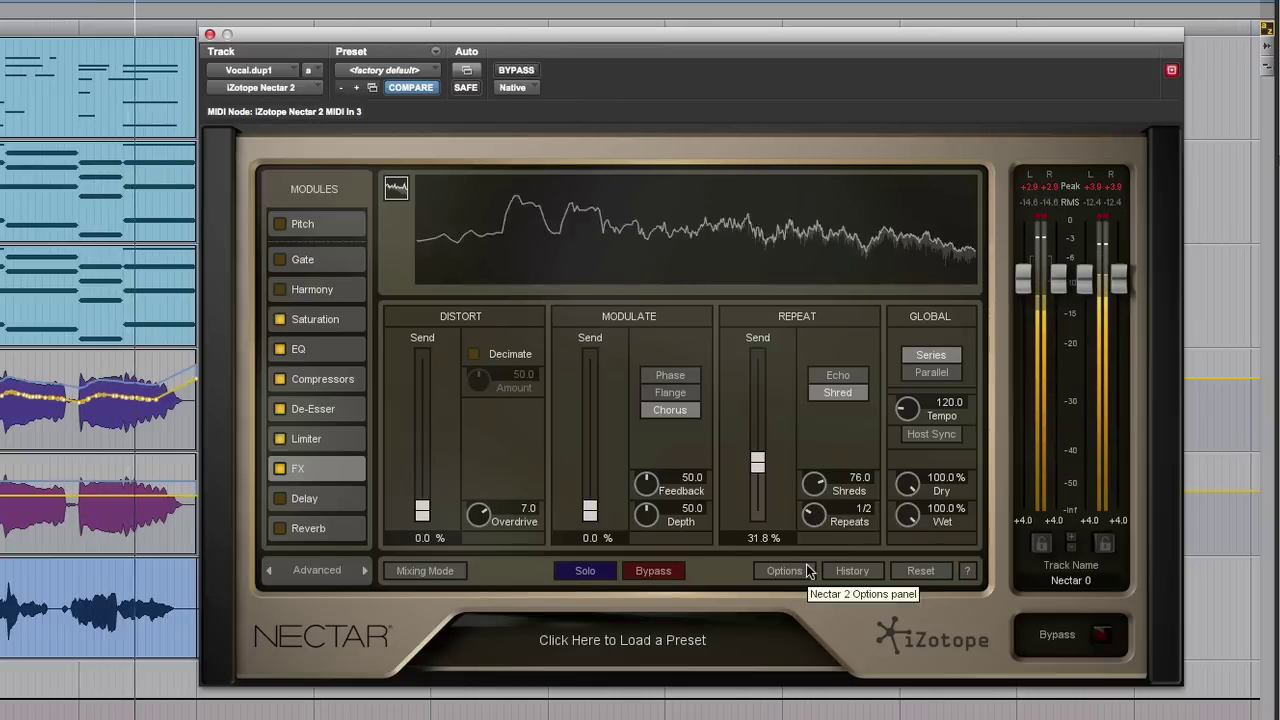
{"action": "left_click", "coordinate": [8, 628]}
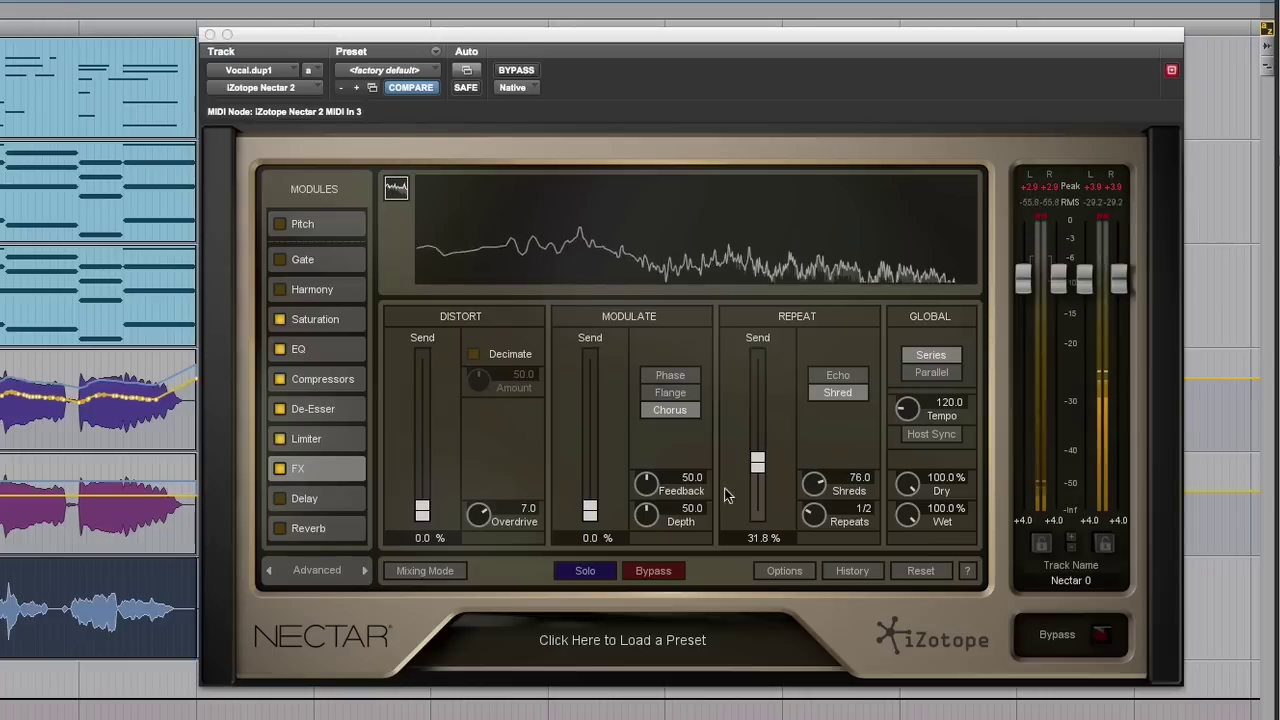
{"action": "left_click_drag", "start_coordinate": [814, 487], "coordinate": [790, 543]}
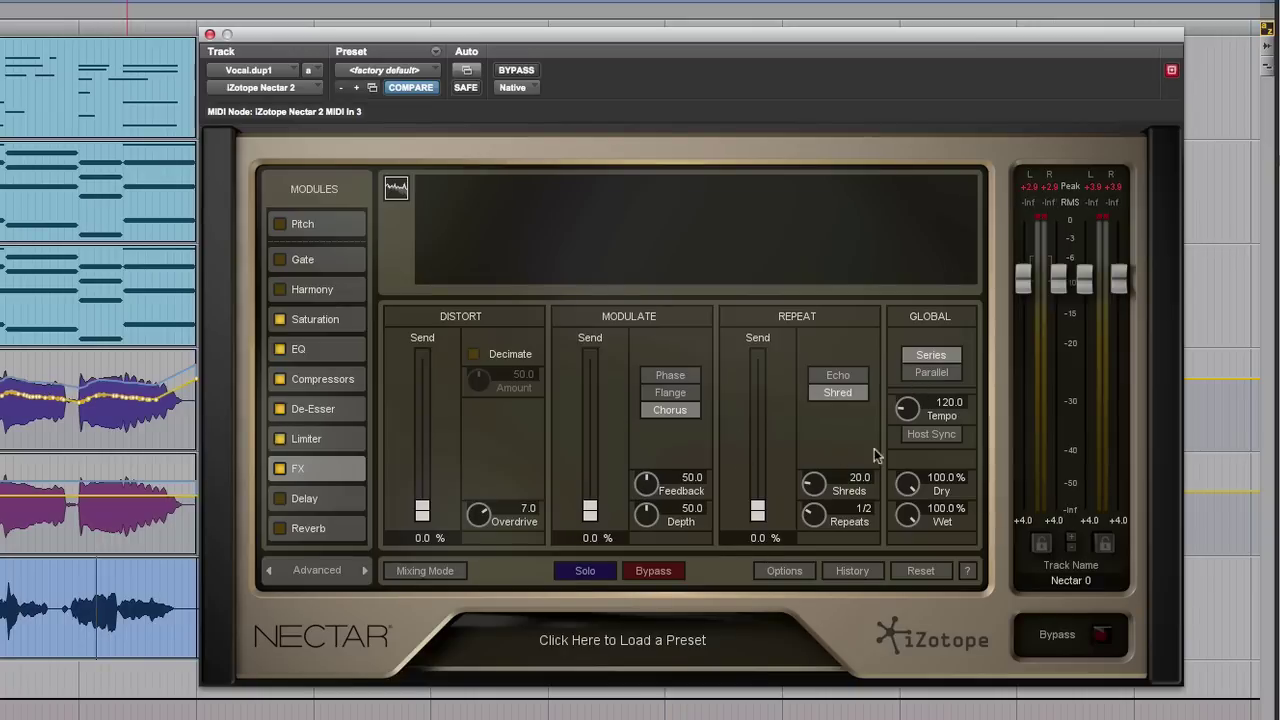
Step: Turn on Host Sync, set Repeat to Echo with Send 23.6 % and Time 13.0, and raise the Modulate Send to 31.2 %
{"action": "left_click", "coordinate": [908, 441]}
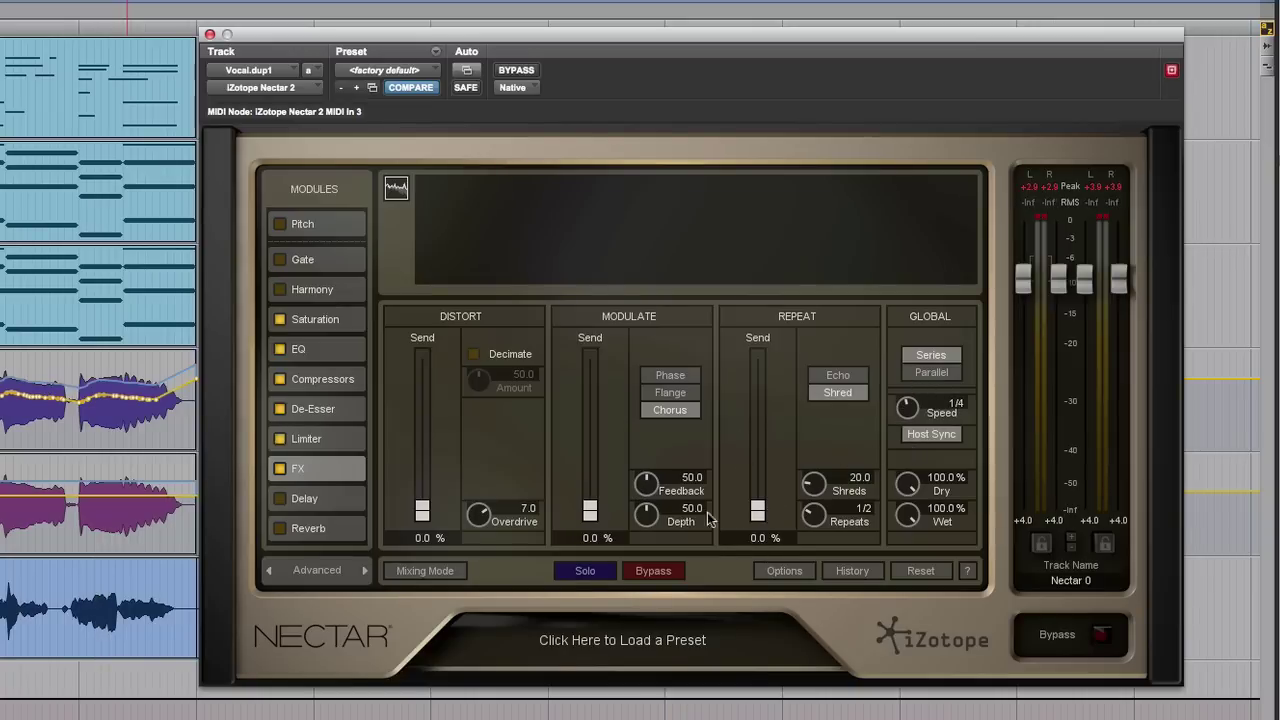
{"action": "key", "text": "space"}
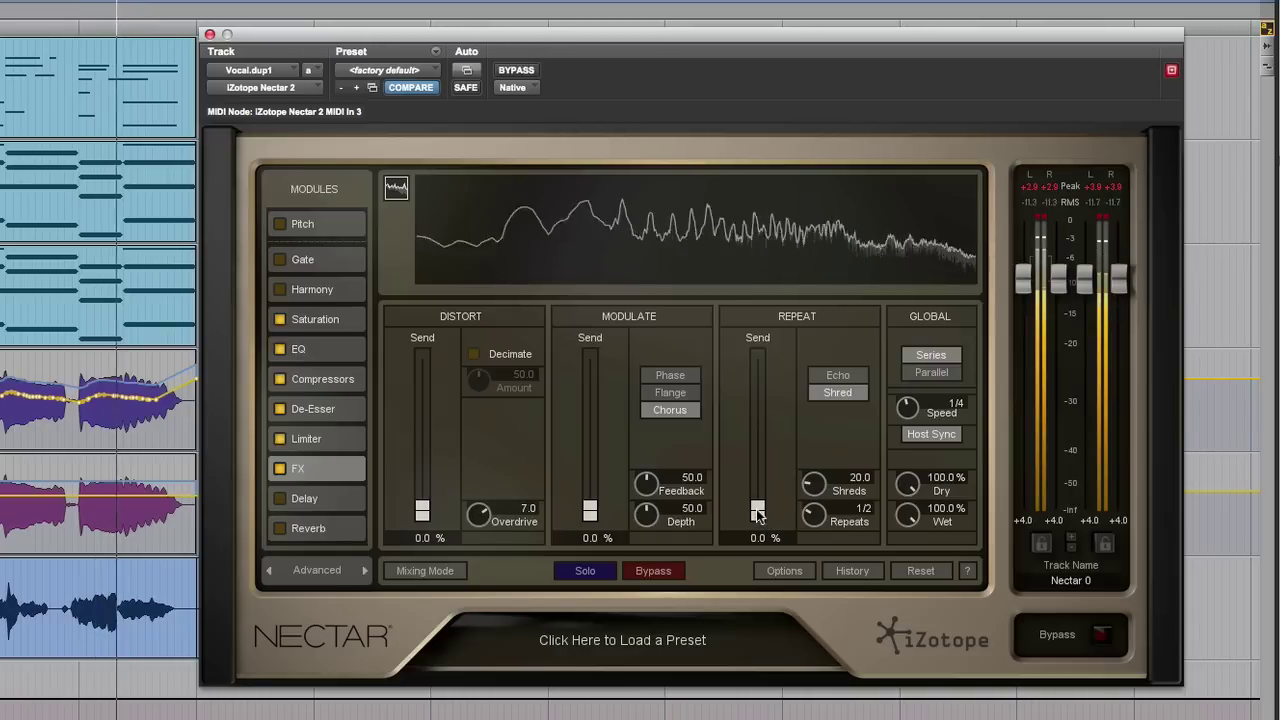
{"action": "left_click_drag", "start_coordinate": [757, 512], "coordinate": [758, 475]}
{"action": "left_click", "coordinate": [832, 377]}
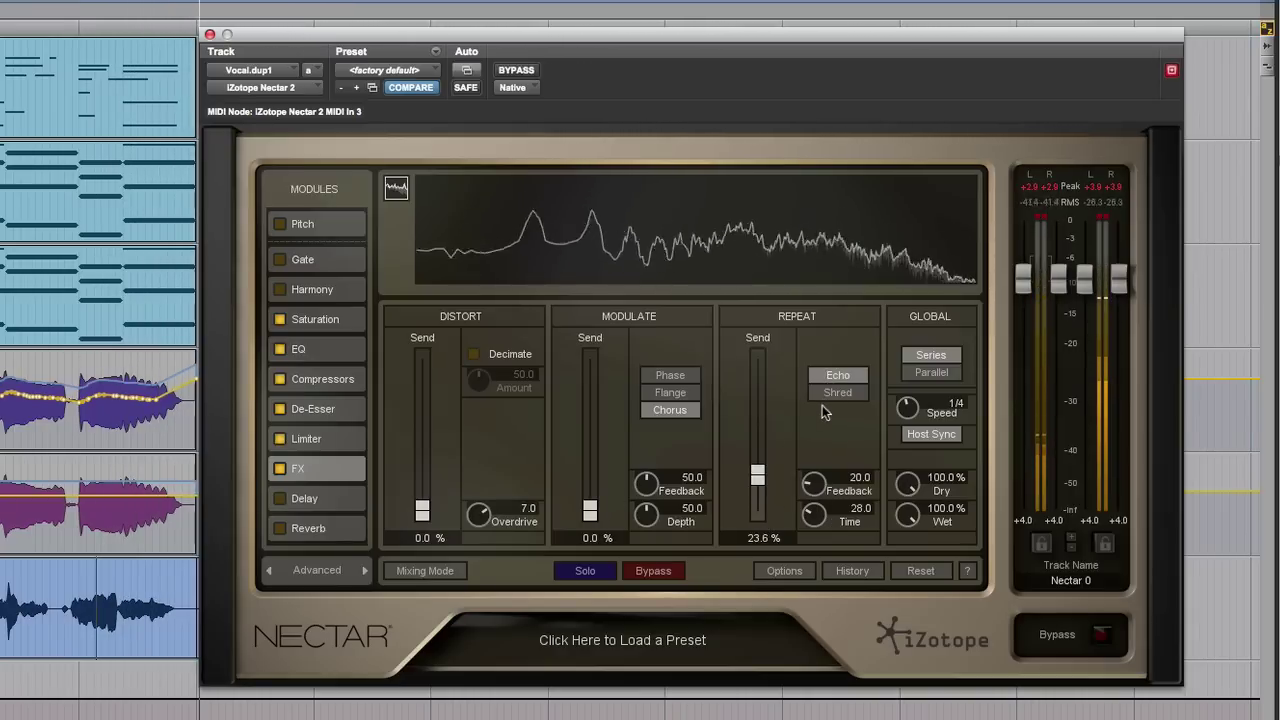
{"action": "left_click", "coordinate": [99, 637]}
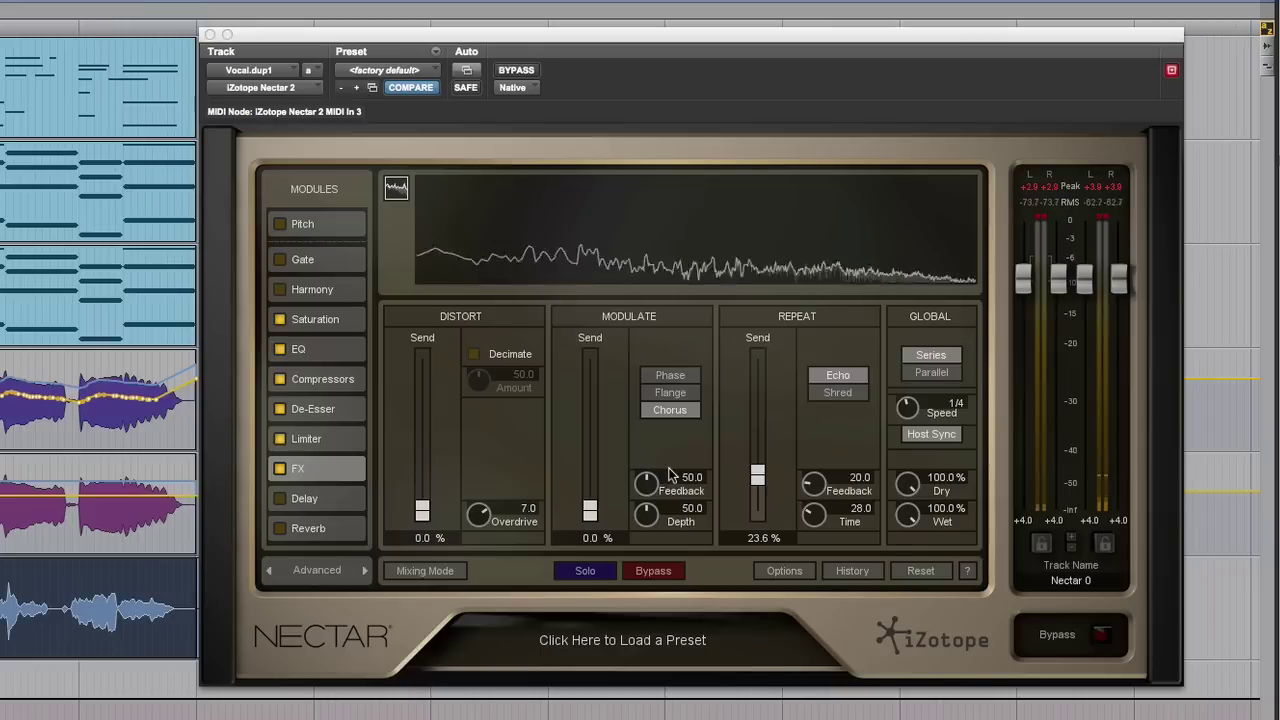
{"action": "left_click_drag", "start_coordinate": [805, 520], "coordinate": [800, 537]}
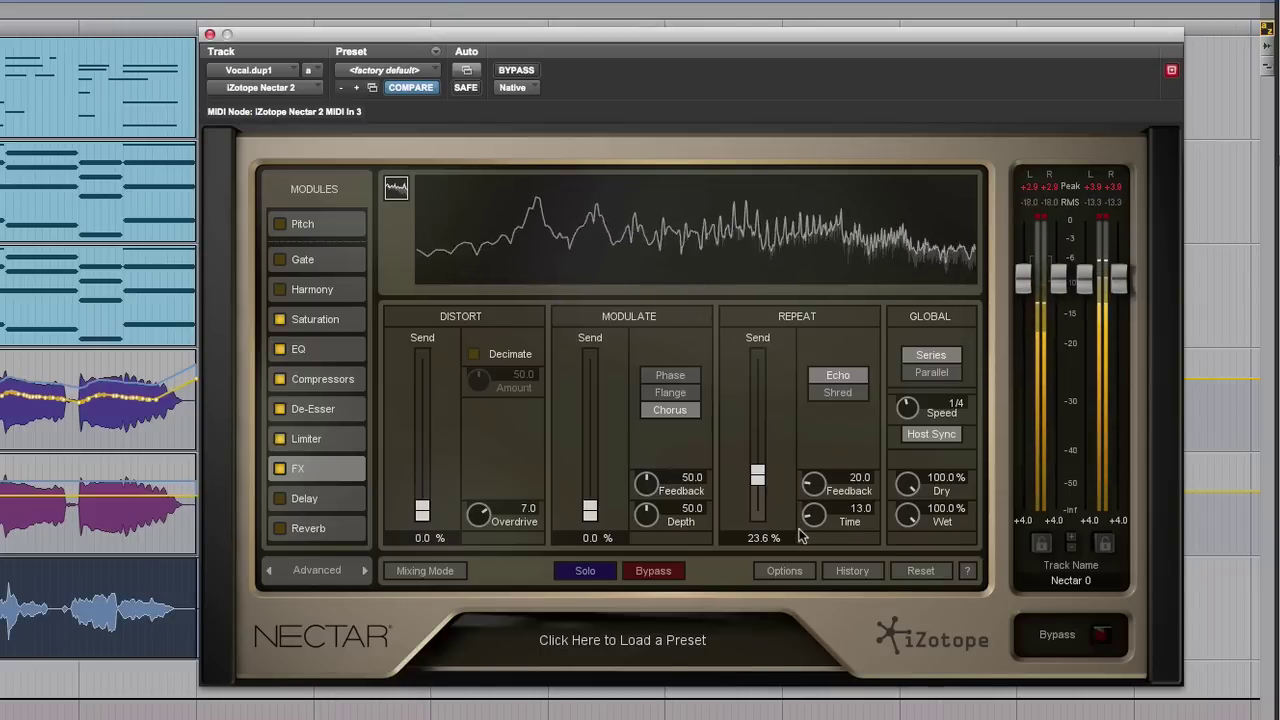
{"action": "left_click_drag", "start_coordinate": [590, 510], "coordinate": [588, 469]}
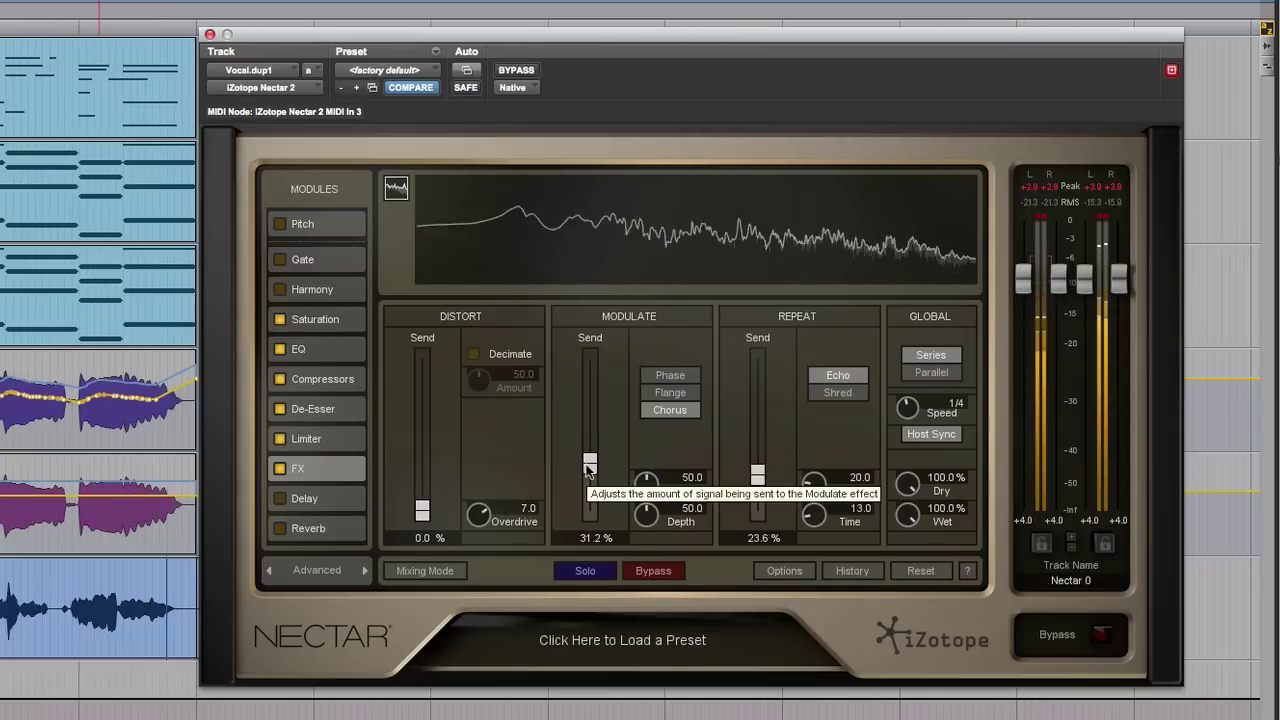
Step: Enable Decimate in the Distort section and audition it on the playing vocal, raising the Distort Send and returning it to 0 %
{"action": "left_click", "coordinate": [476, 358]}
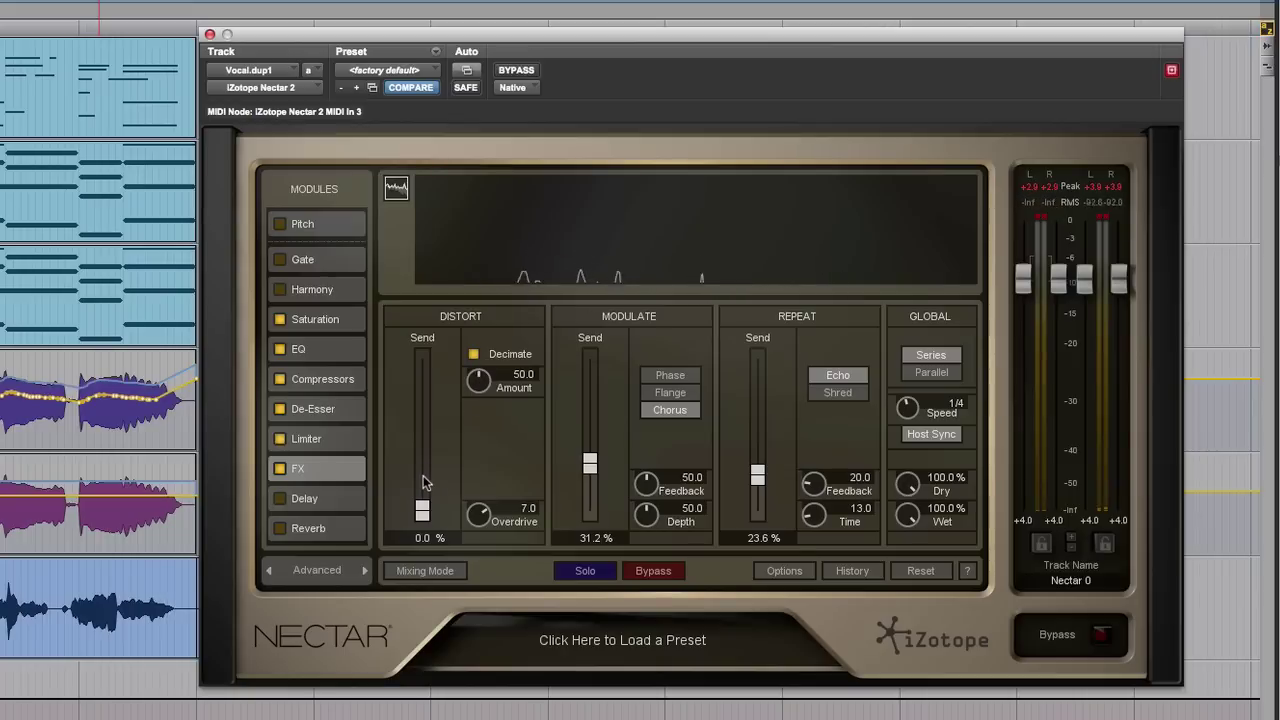
{"action": "key", "text": "space"}
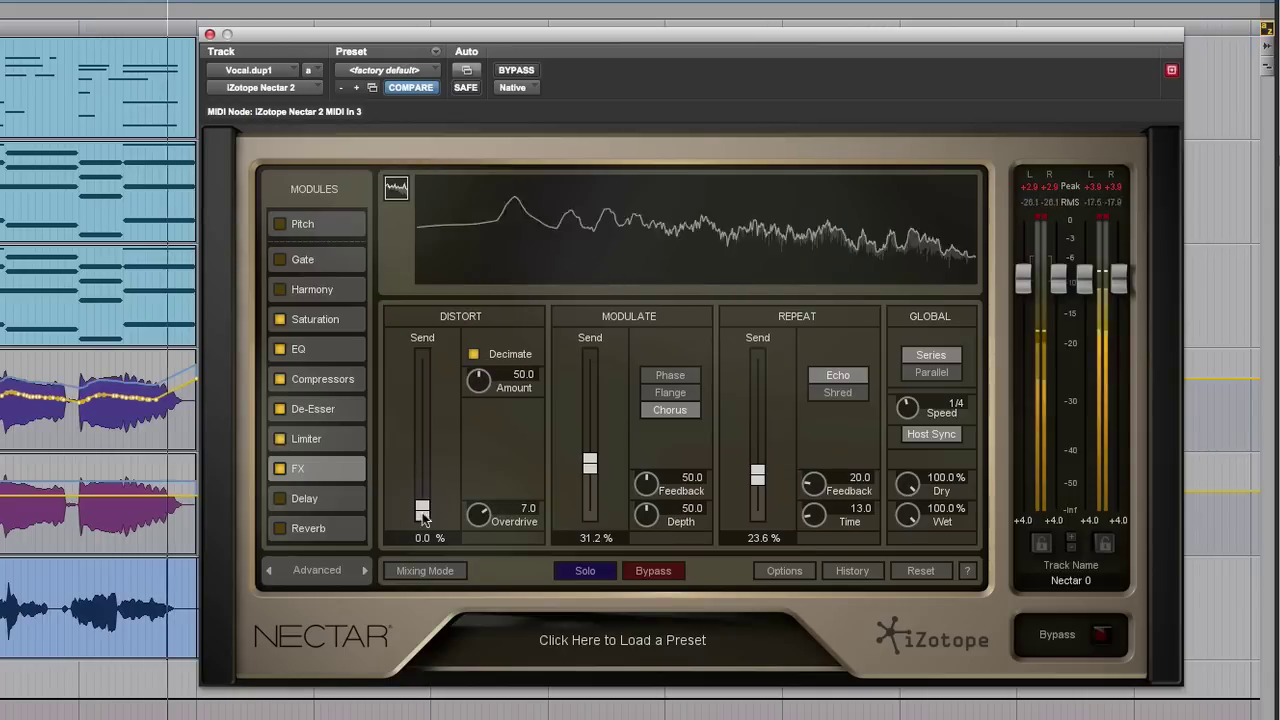
{"action": "left_click", "coordinate": [117, 635]}
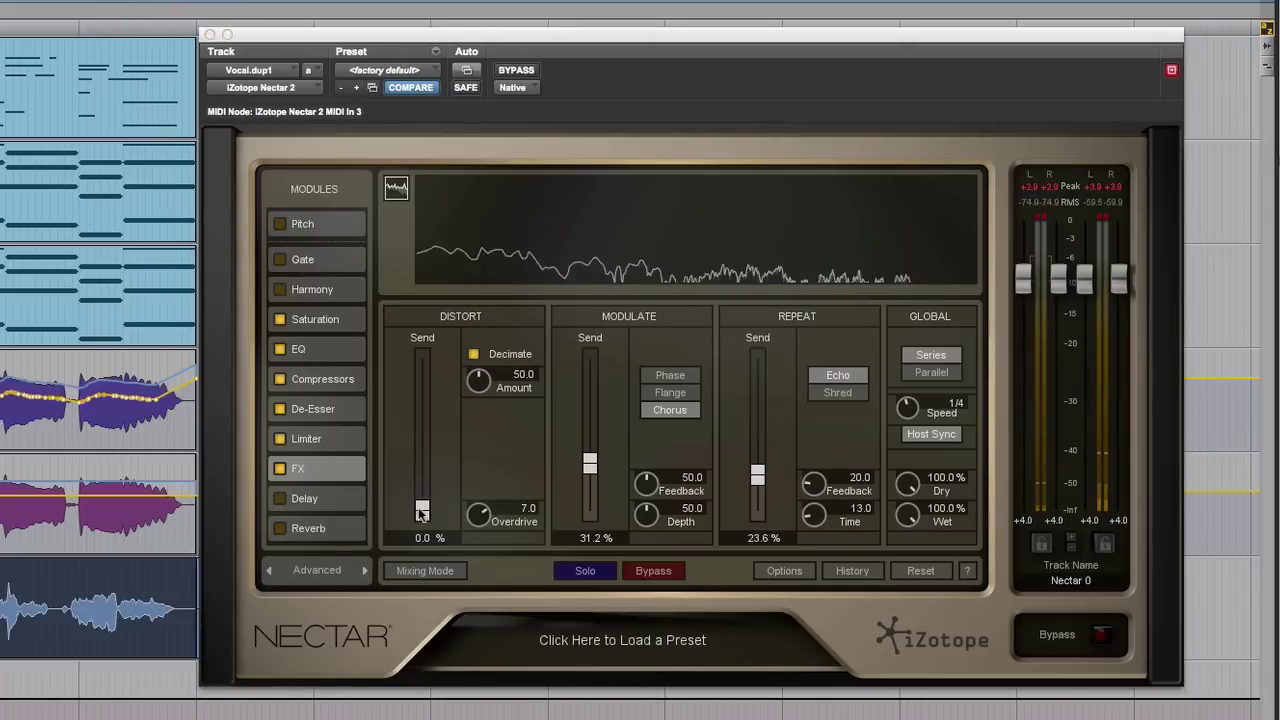
{"action": "left_click_drag", "start_coordinate": [421, 510], "coordinate": [421, 489]}
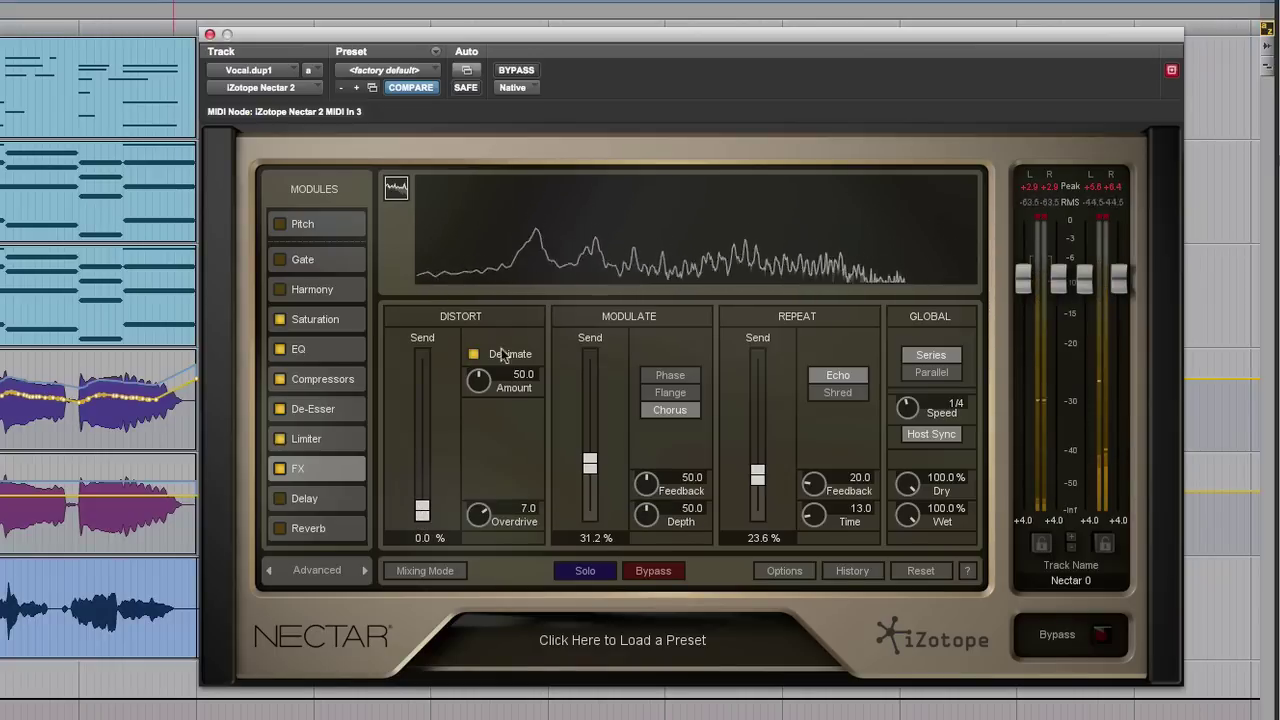
Step: Turn off the FX module and enable the Delay module on the vocal
{"action": "left_click", "coordinate": [280, 469]}
{"action": "left_click", "coordinate": [311, 490]}
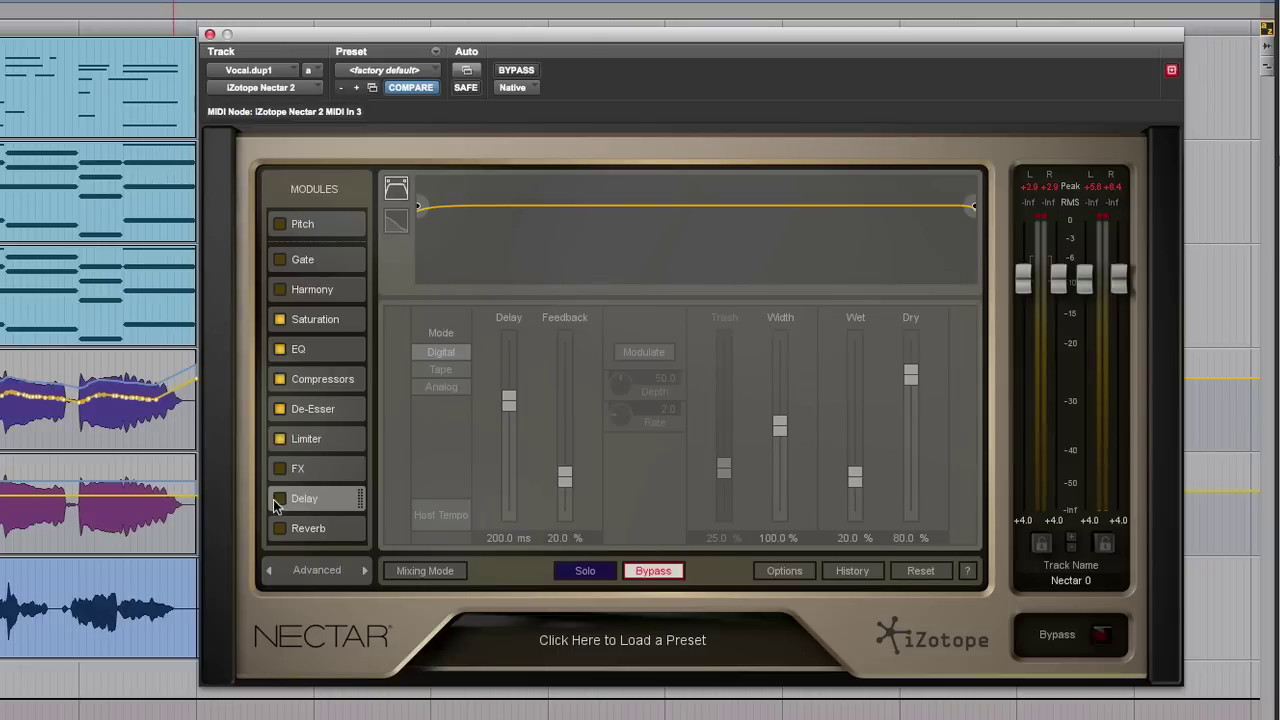
{"action": "left_click", "coordinate": [279, 501]}
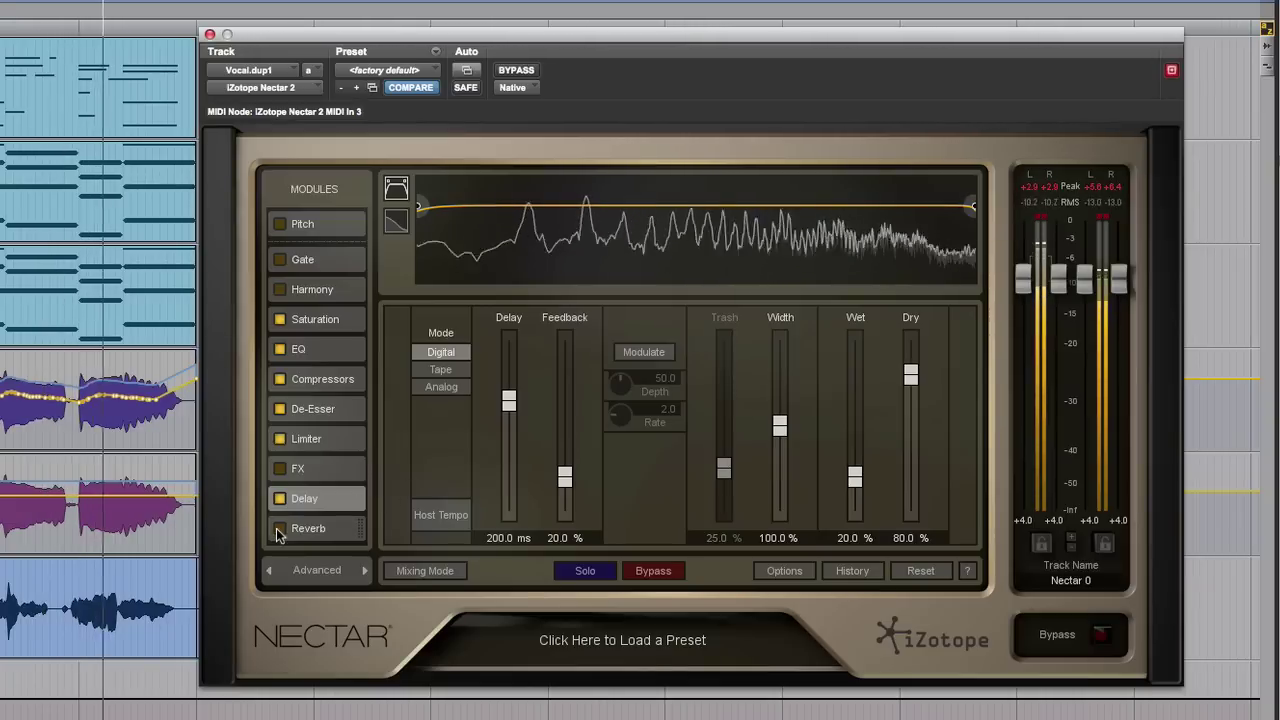
Step: Enable the Reverb module, display its controls, and audition it on the playing vocal
{"action": "key", "text": "space"}
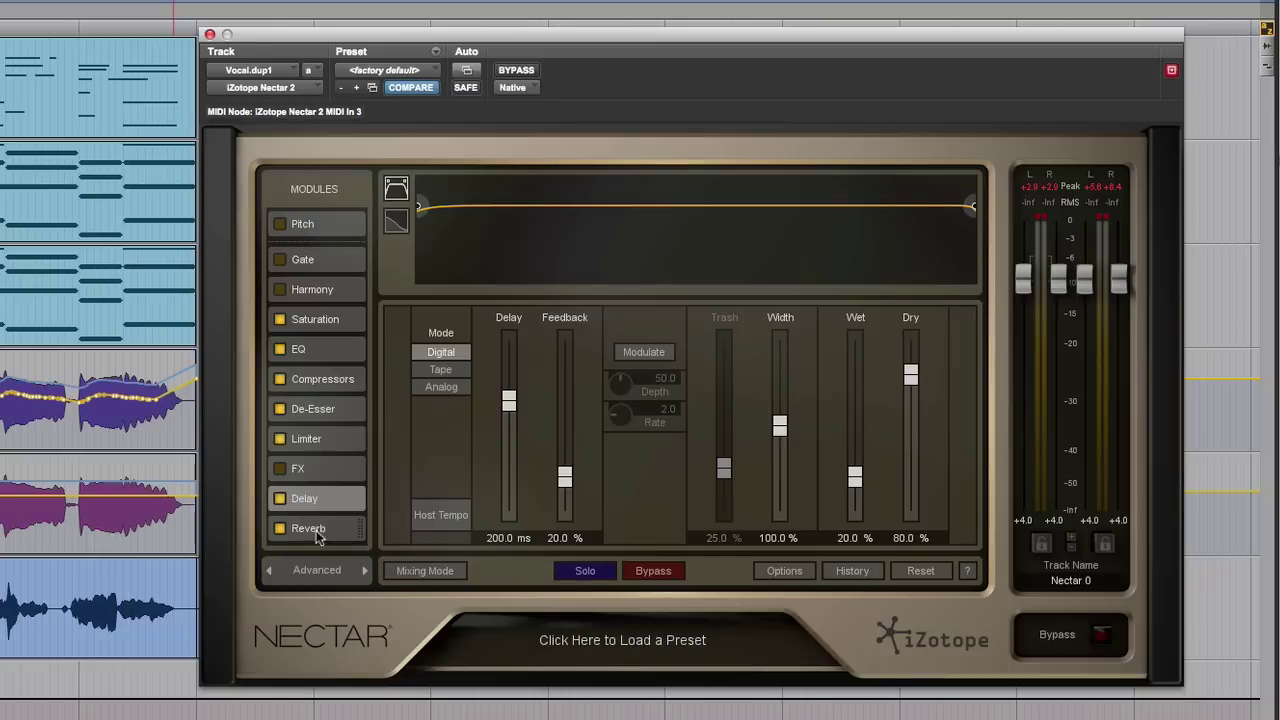
{"action": "left_click", "coordinate": [316, 530]}
{"action": "key", "text": "space"}
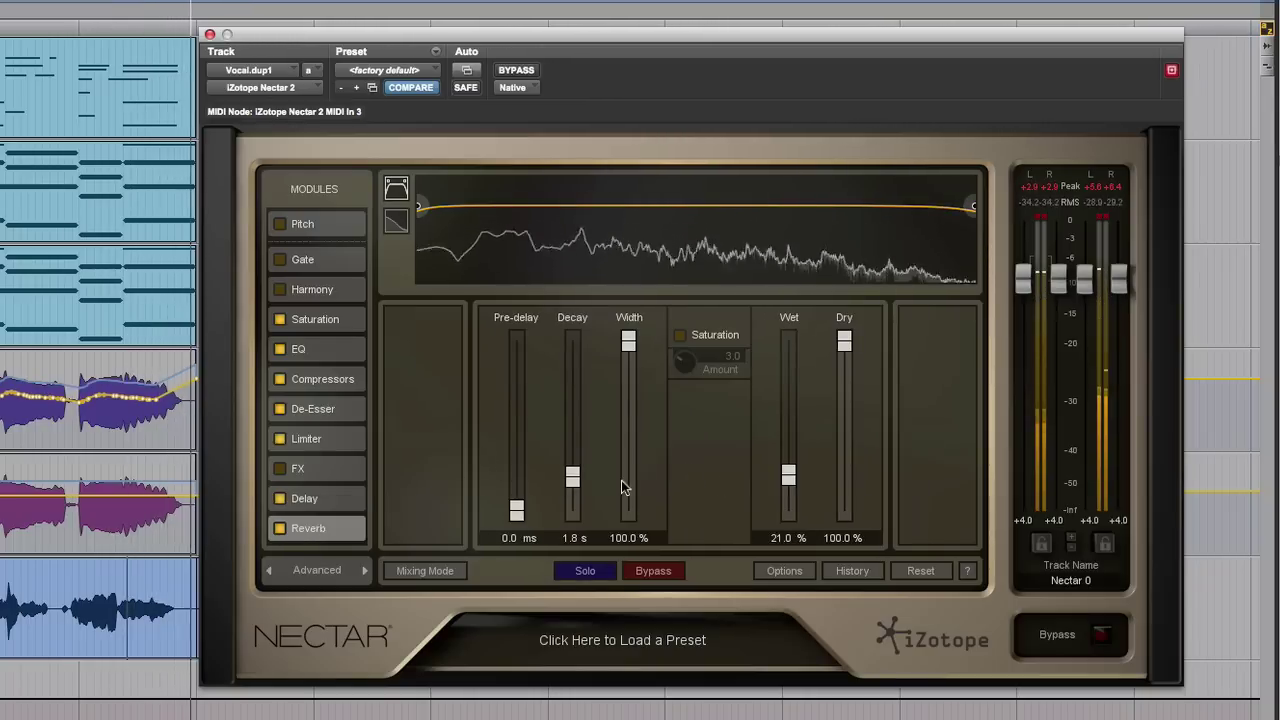
{"action": "left_click", "coordinate": [90, 658]}
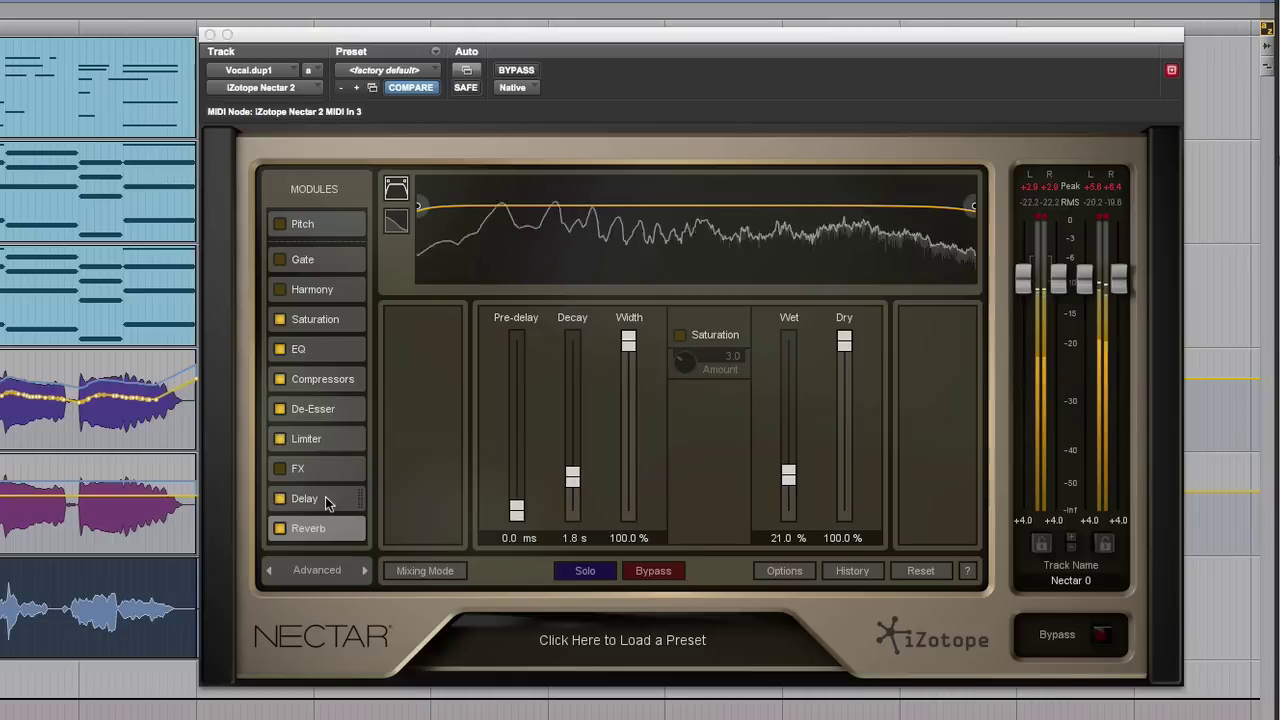
Step: Return to the Delay module and lower the input gain to +2.3 and the output gain to +2.0 on both channels
{"action": "left_click", "coordinate": [323, 498]}
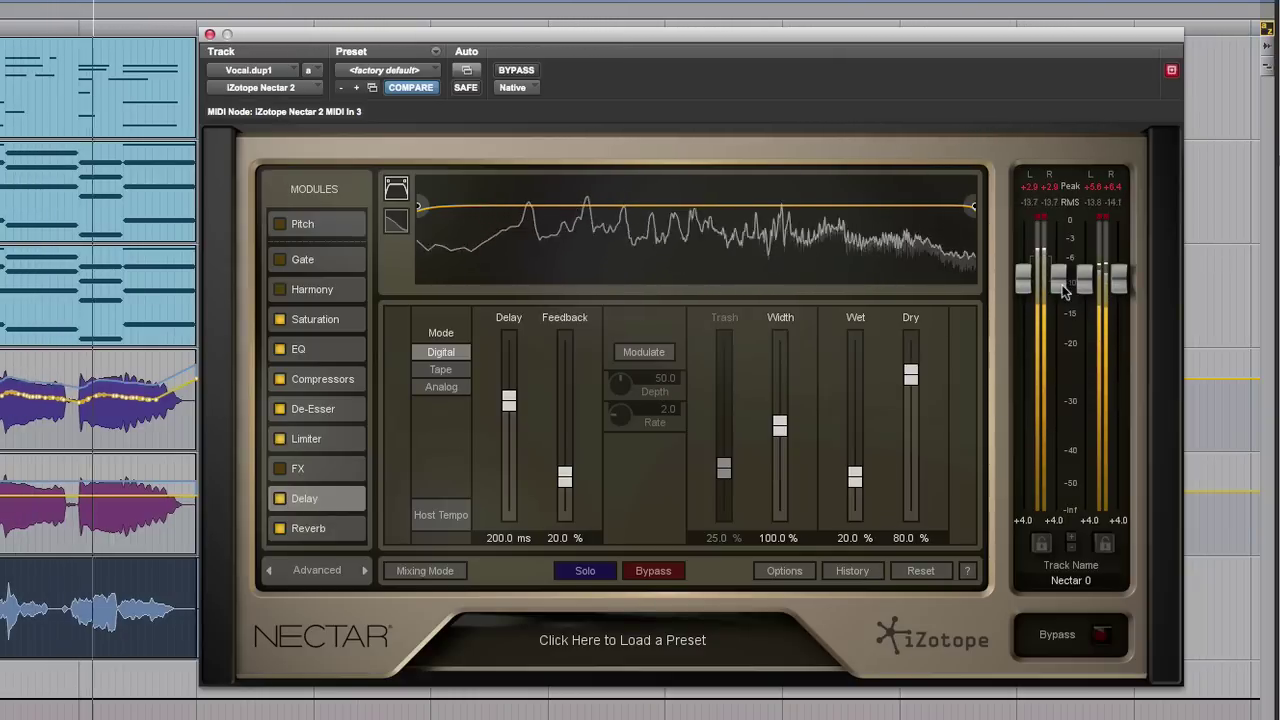
{"action": "left_click_drag", "start_coordinate": [1058, 280], "coordinate": [1063, 305]}
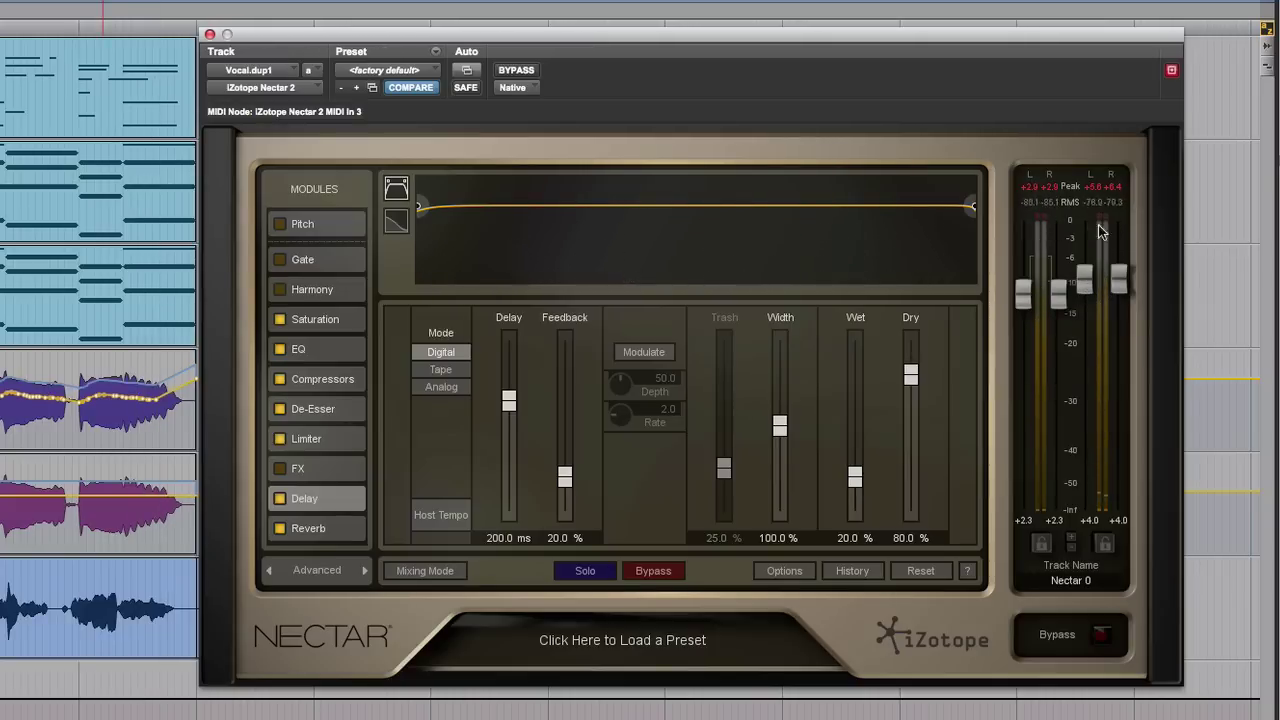
{"action": "left_click_drag", "start_coordinate": [1085, 281], "coordinate": [1078, 303]}
{"action": "key", "text": "space"}
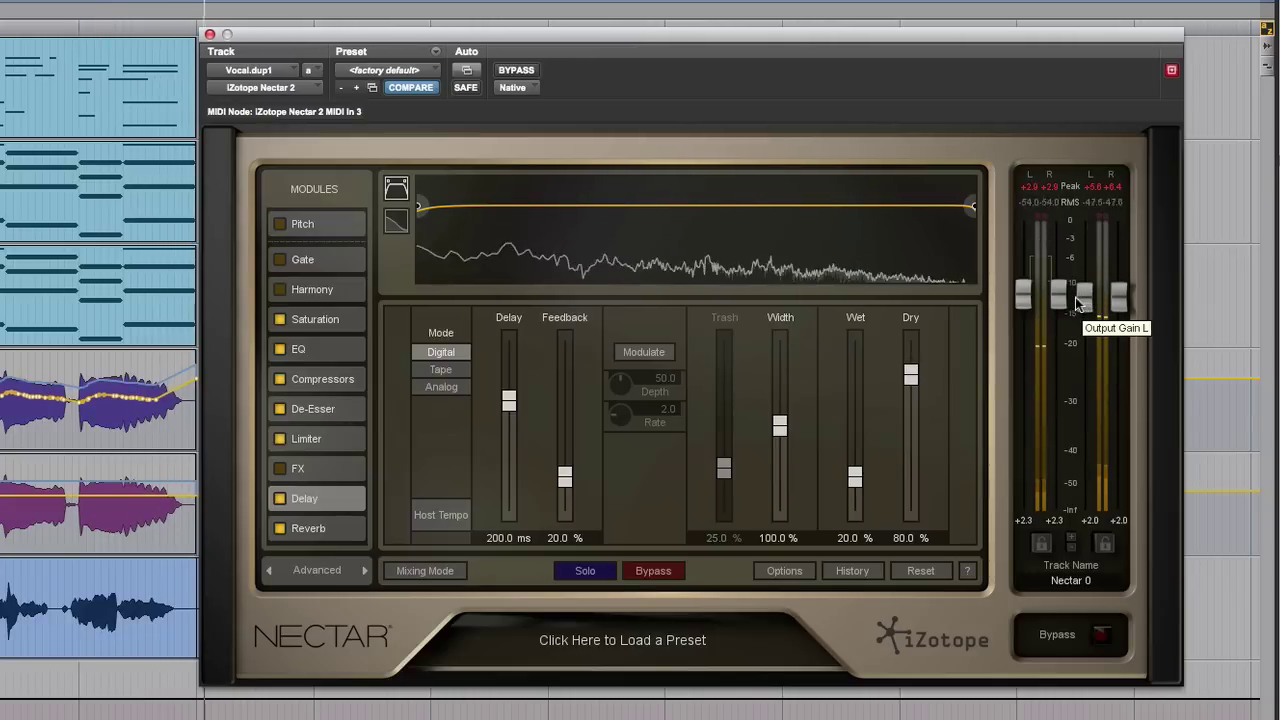
{"action": "key", "text": "space"}
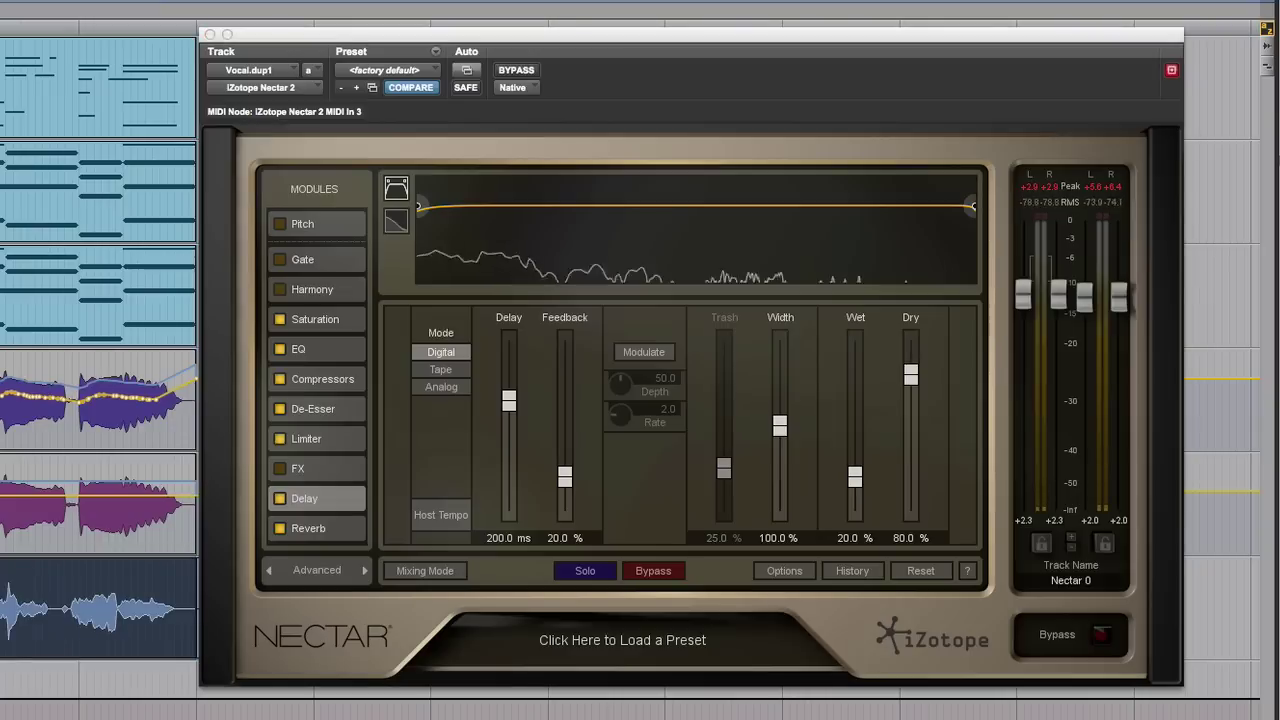
Step: Switch the playing vocal's delay to Tape mode with Host Tempo on, and set Width to 153.4 % and Wet to 11.4 %
{"action": "key", "text": "space"}
{"action": "left_click", "coordinate": [421, 372]}
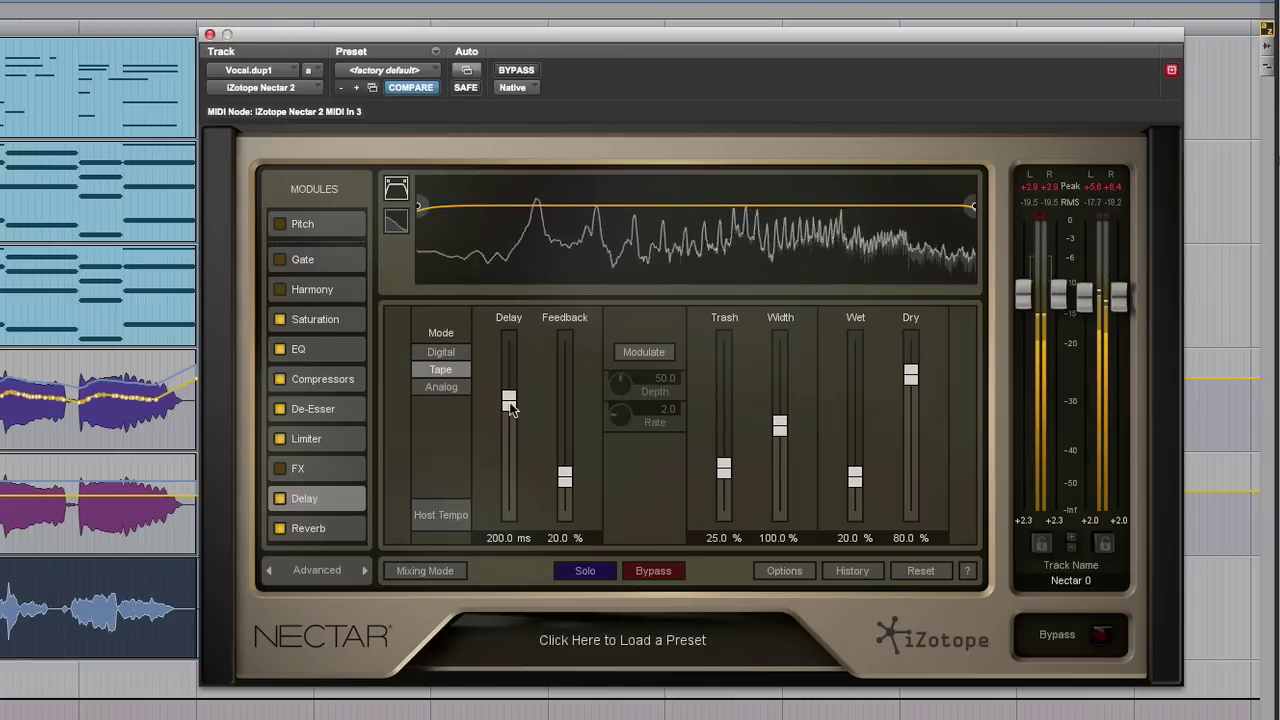
{"action": "left_click", "coordinate": [441, 515]}
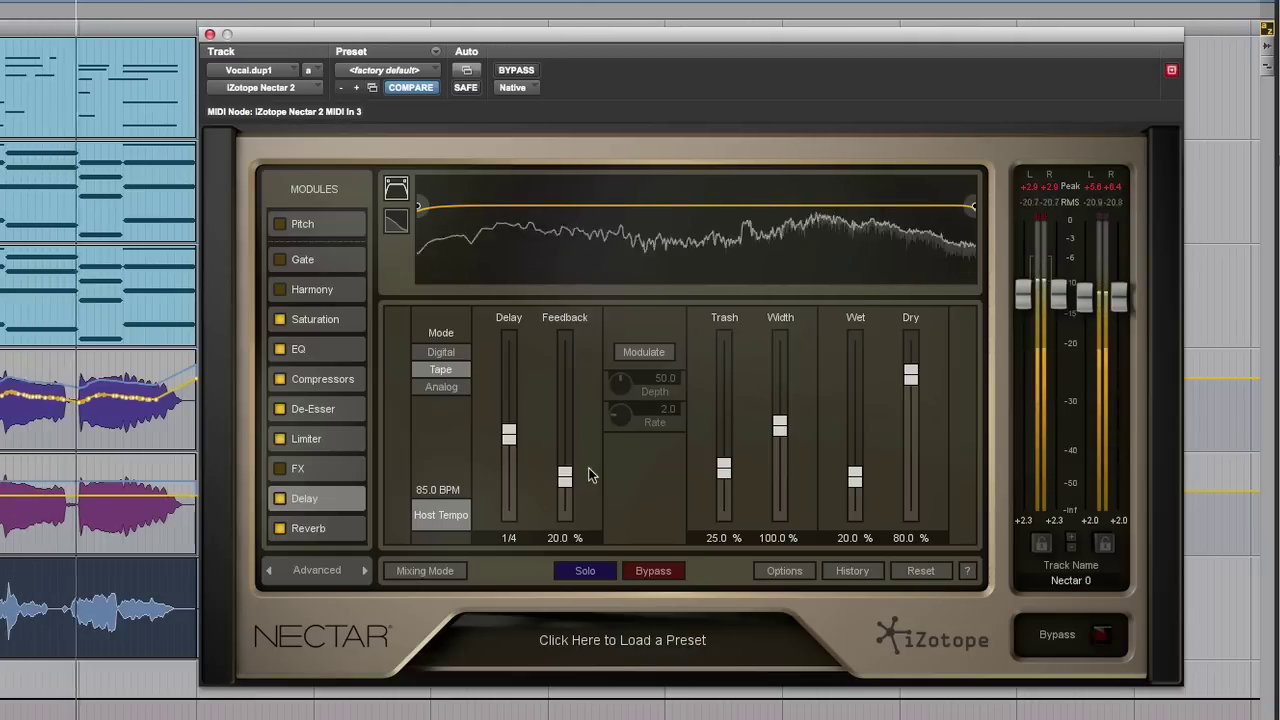
{"action": "left_click_drag", "start_coordinate": [778, 430], "coordinate": [790, 387]}
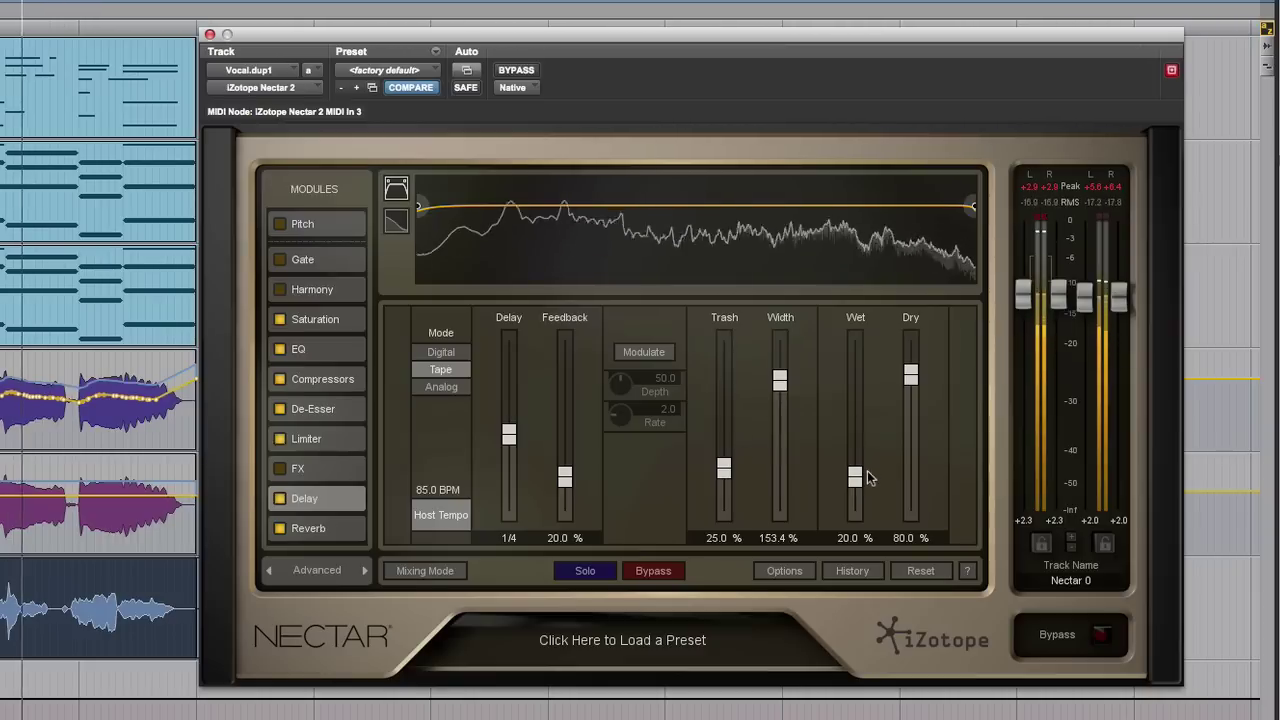
{"action": "left_click_drag", "start_coordinate": [855, 478], "coordinate": [859, 493]}
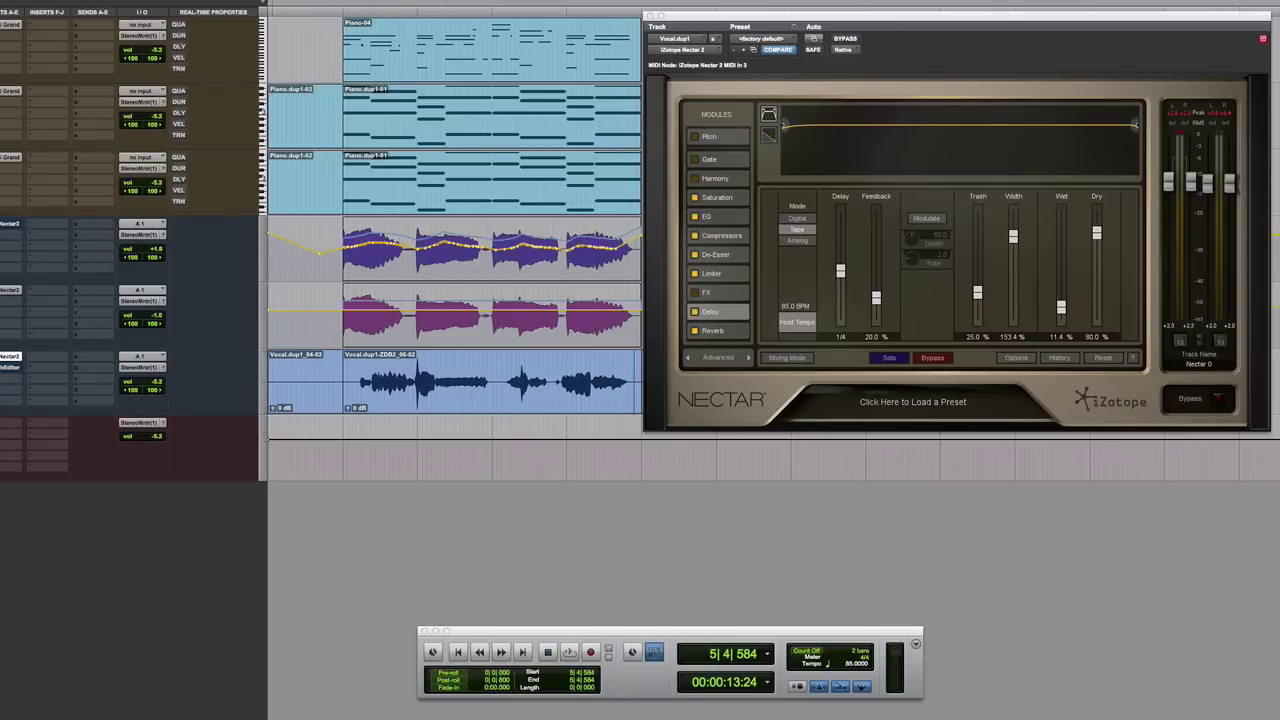
Step: Play the main vocal clip from bar 2 to audition the tape delay in the mix, and stop playback
{"action": "key", "text": "space"}
{"action": "left_click", "coordinate": [433, 377]}
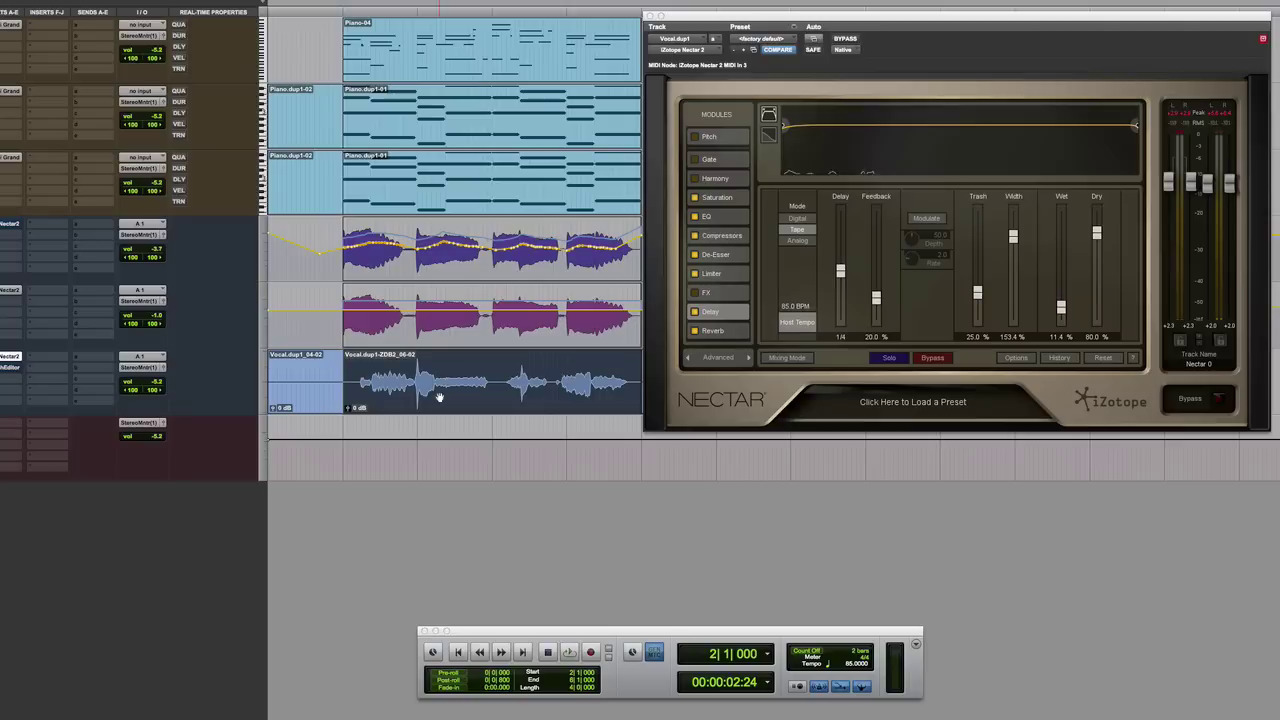
{"action": "key", "text": "space"}
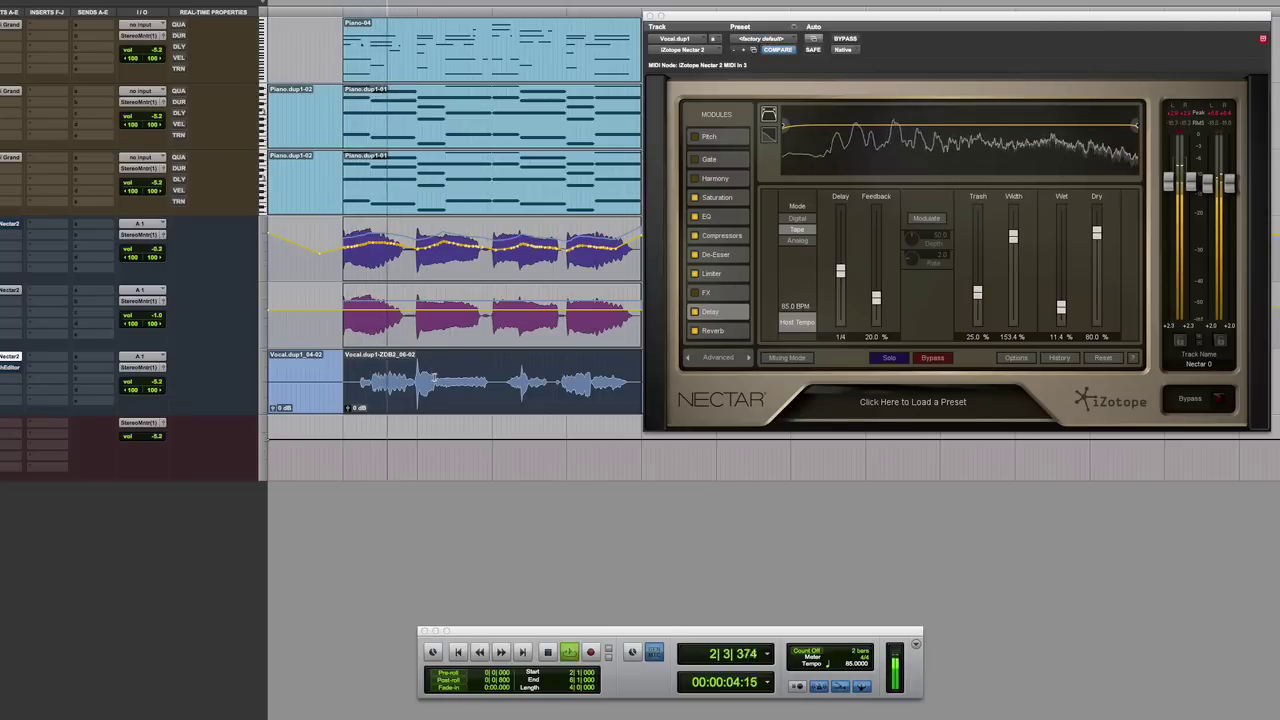
{"action": "left_click_drag", "start_coordinate": [142, 243], "coordinate": [143, 254]}
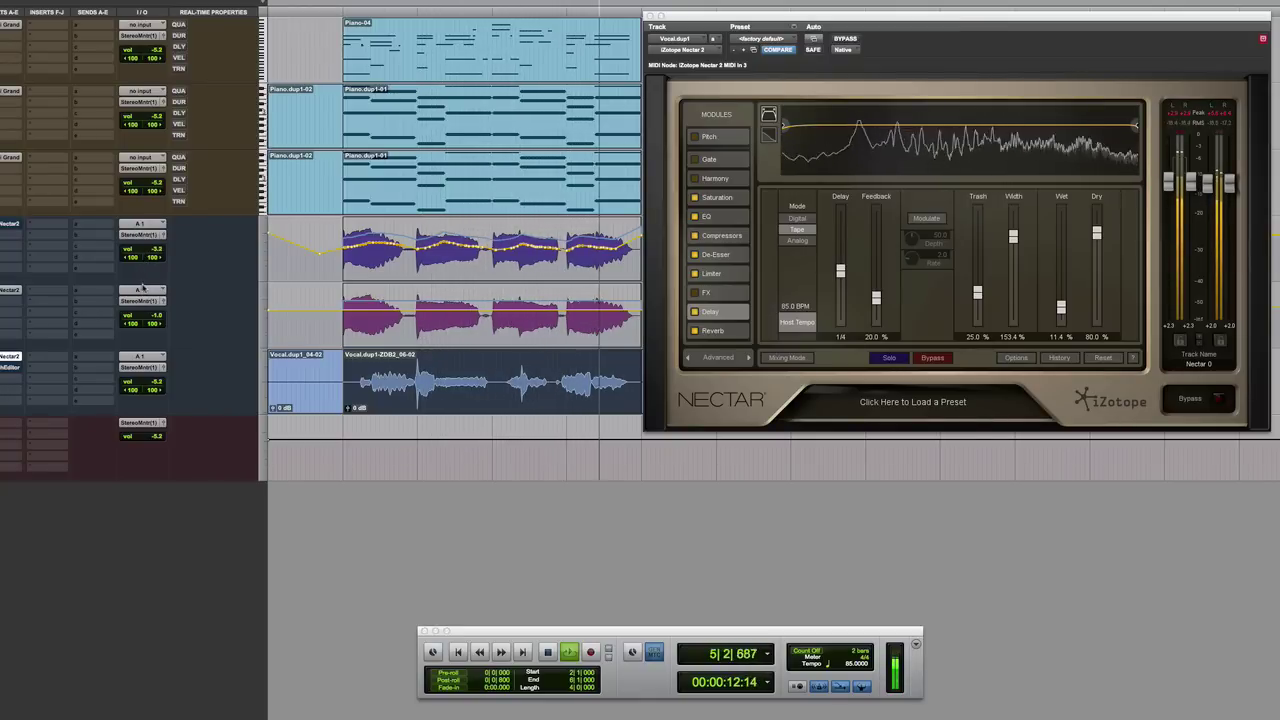
{"action": "key", "text": "space"}
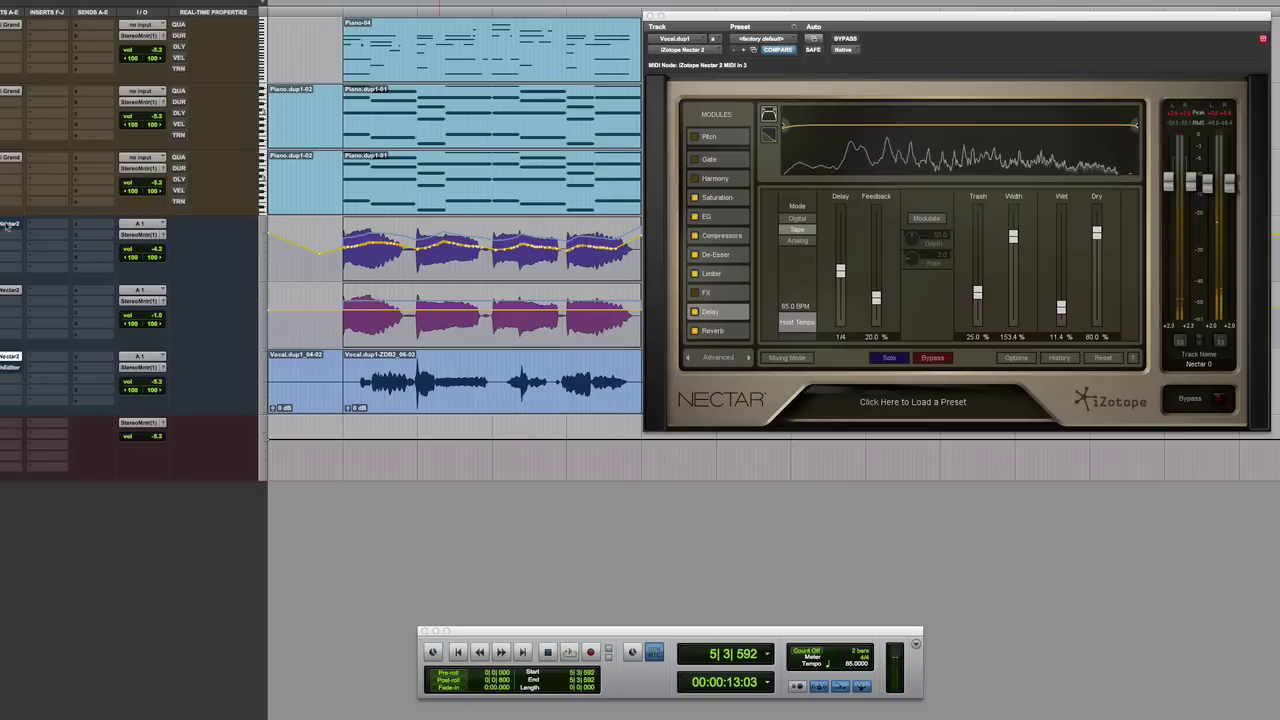
Step: Open Nectar 2 on the Vocal track and compare the Harmony module's Pitch & Delay and Pan & Gain views
{"action": "left_click", "coordinate": [10, 224]}
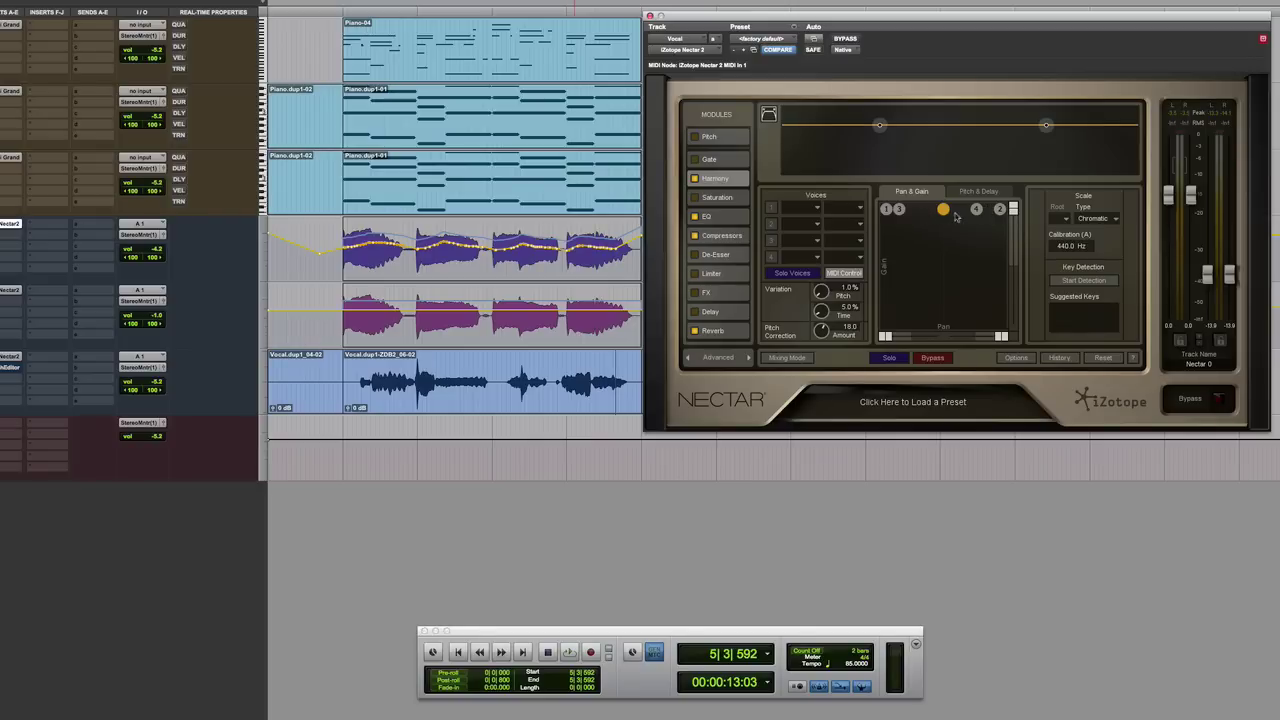
{"action": "left_click", "coordinate": [980, 192]}
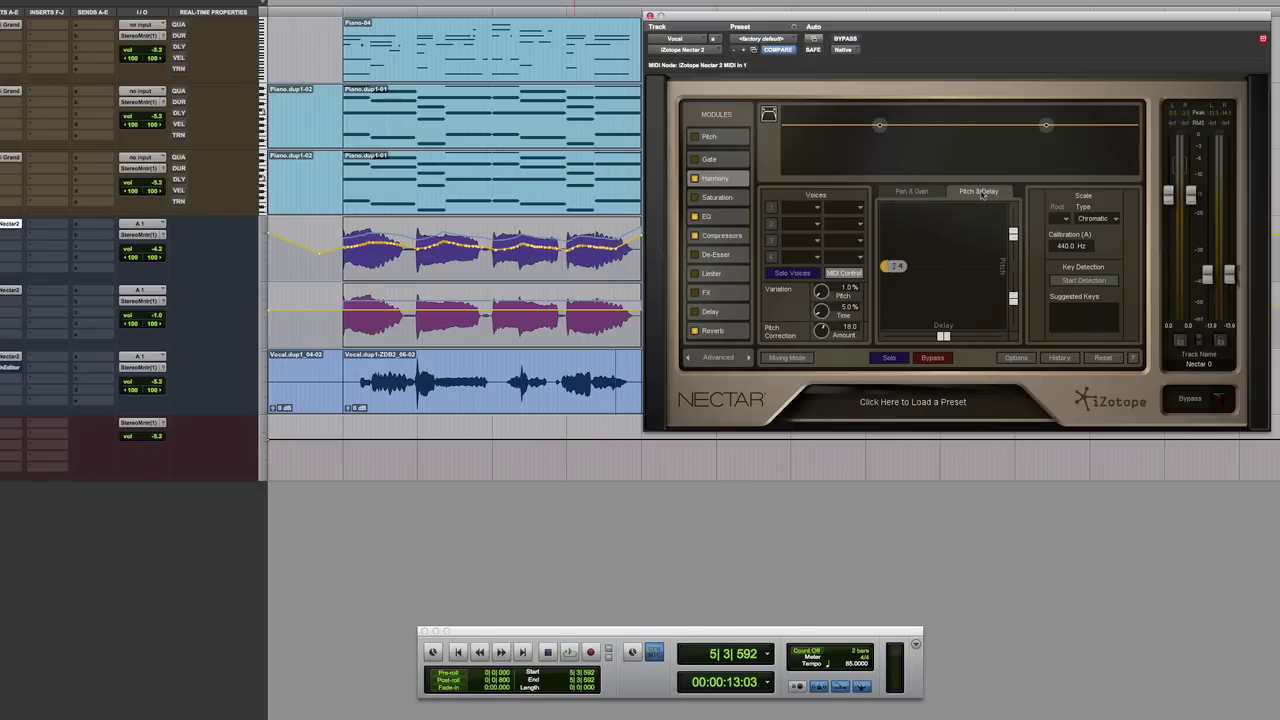
{"action": "left_click", "coordinate": [930, 194]}
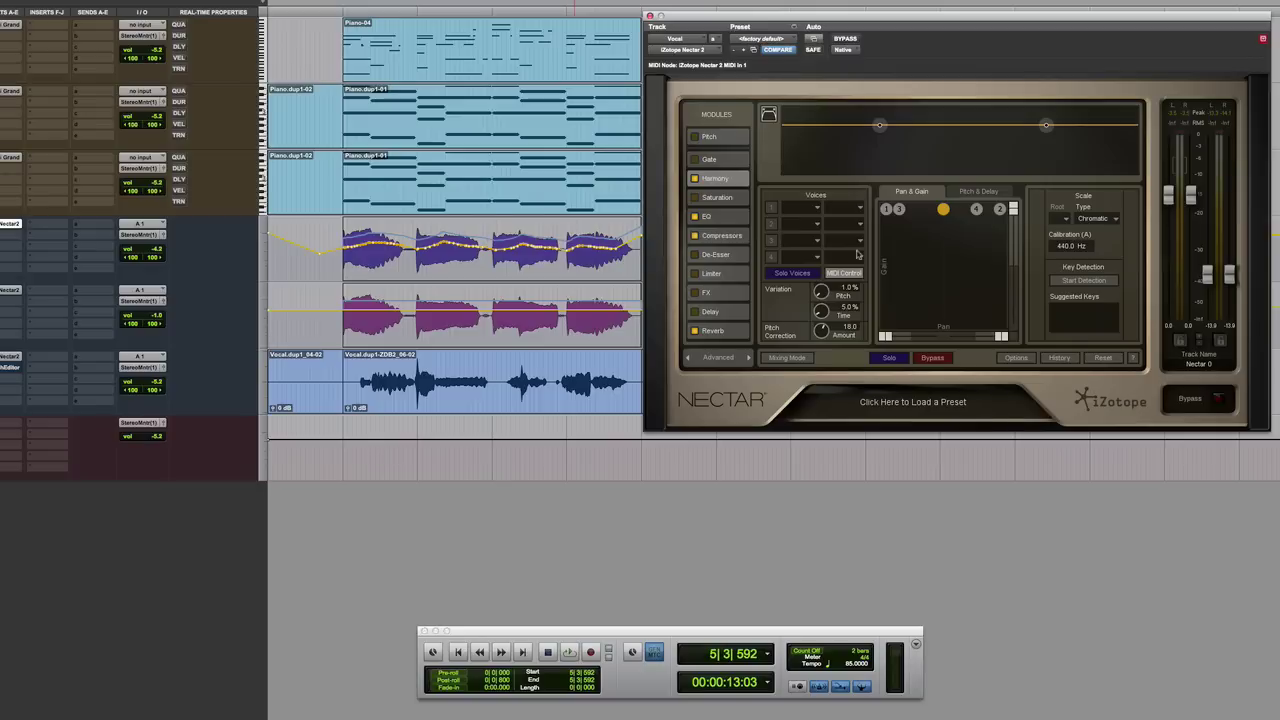
Step: Delete the short clip at the start of the lowest vocal track, in bar 1
{"action": "left_click", "coordinate": [455, 400]}
{"action": "left_click", "coordinate": [324, 410]}
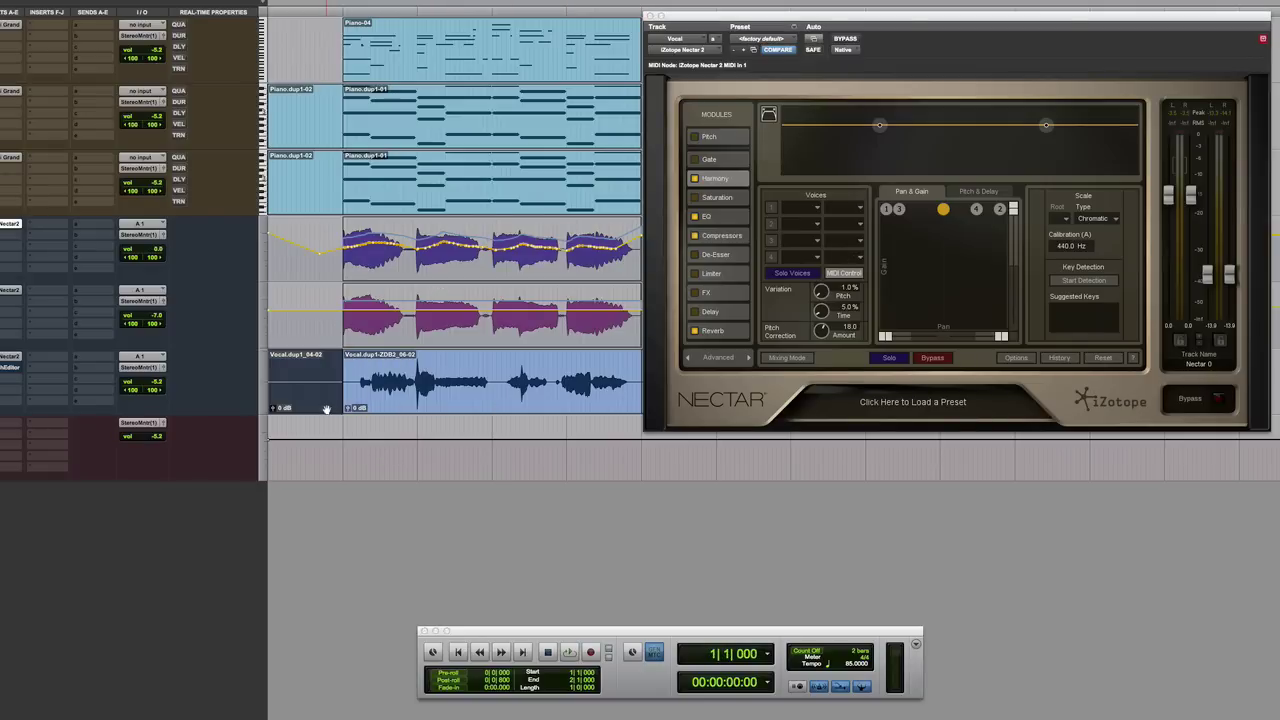
{"action": "key", "text": "Delete"}
Step: Play the remaining vocal clip from bar 2 with the harmonies, stop, and select the second piano track's clip
{"action": "left_click", "coordinate": [393, 412]}
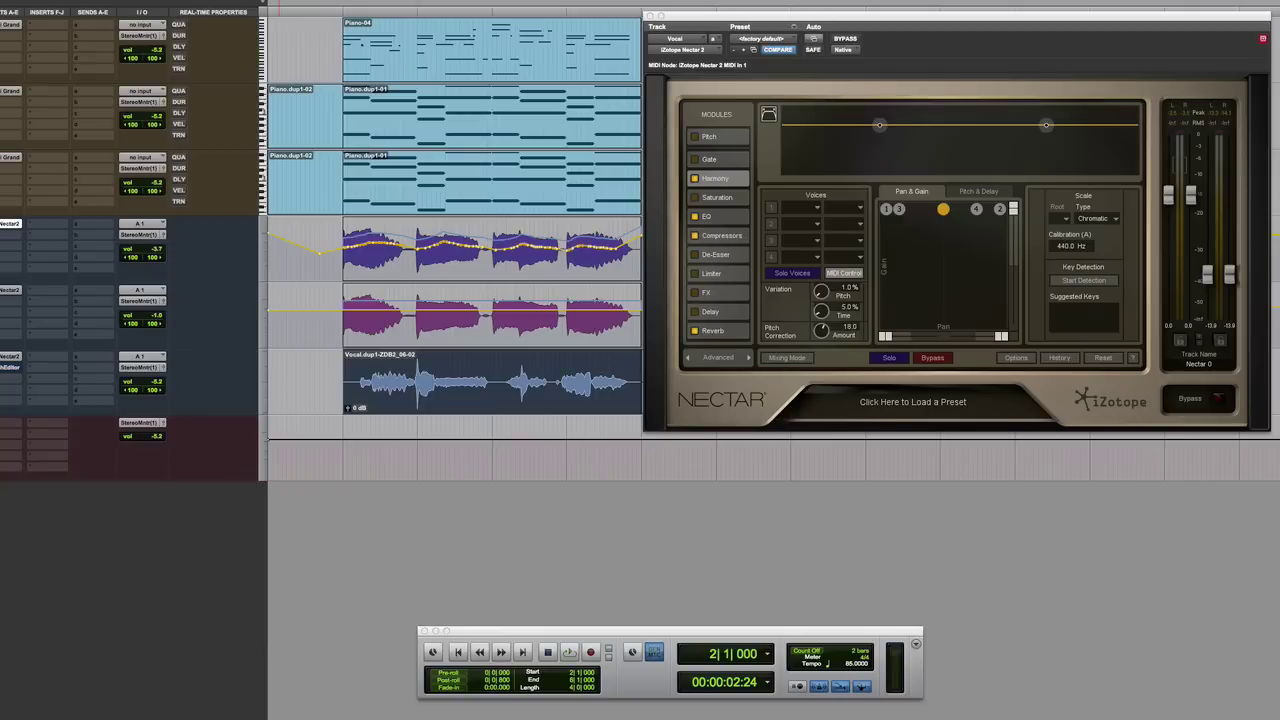
{"action": "key", "text": "space"}
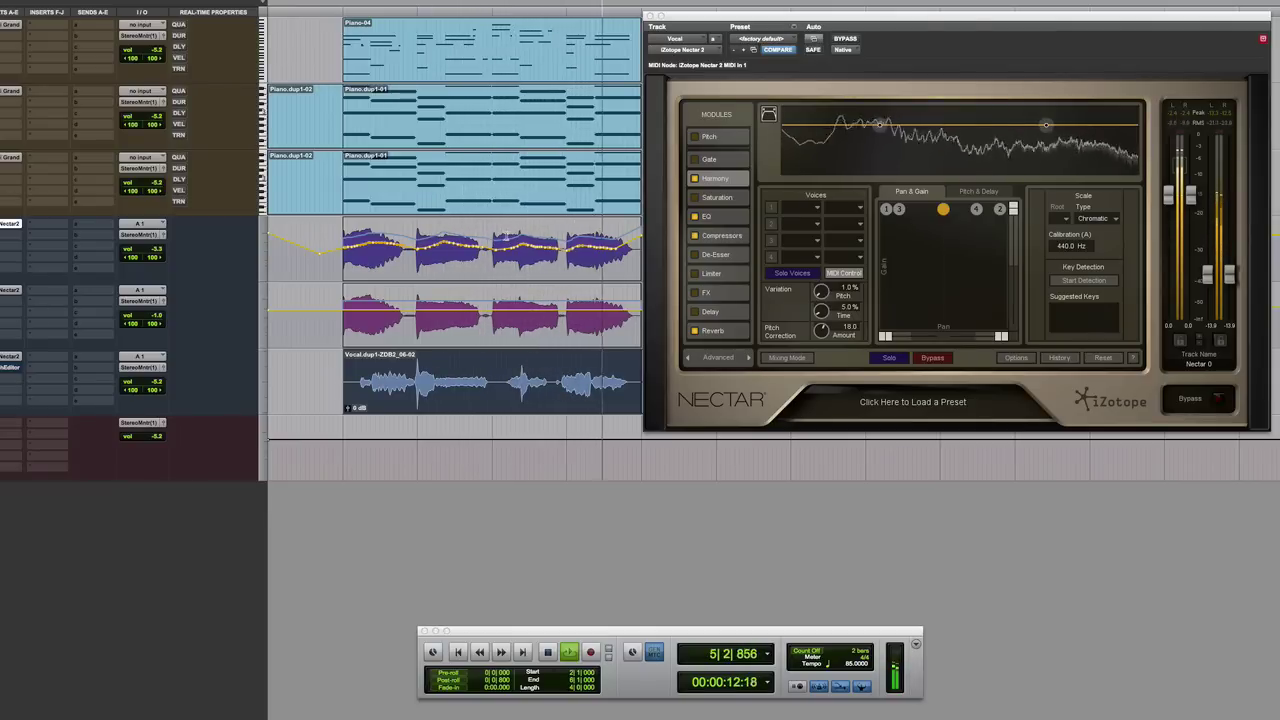
{"action": "key", "text": "space"}
{"action": "left_click", "coordinate": [419, 111]}
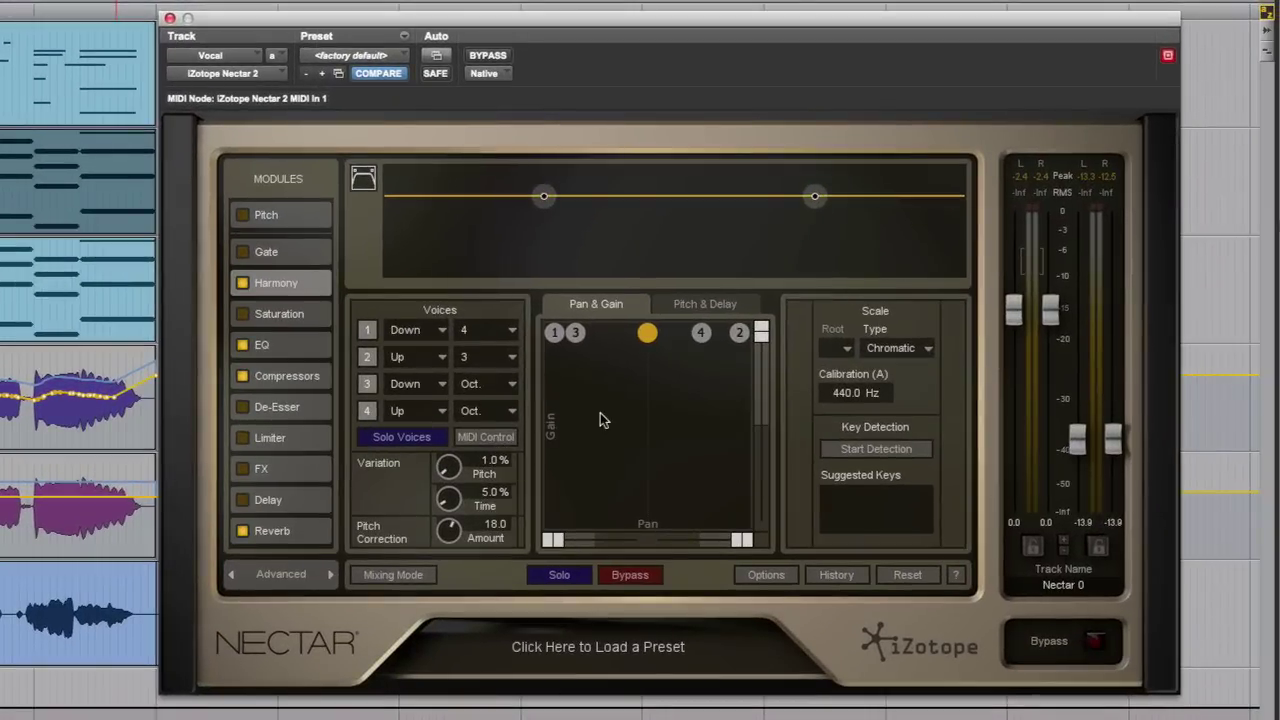
Step: While the vocal plays, set harmony voice 1 to Down 5, and voice 2 to Up 5 after trying 7
{"action": "left_click", "coordinate": [12, 668]}
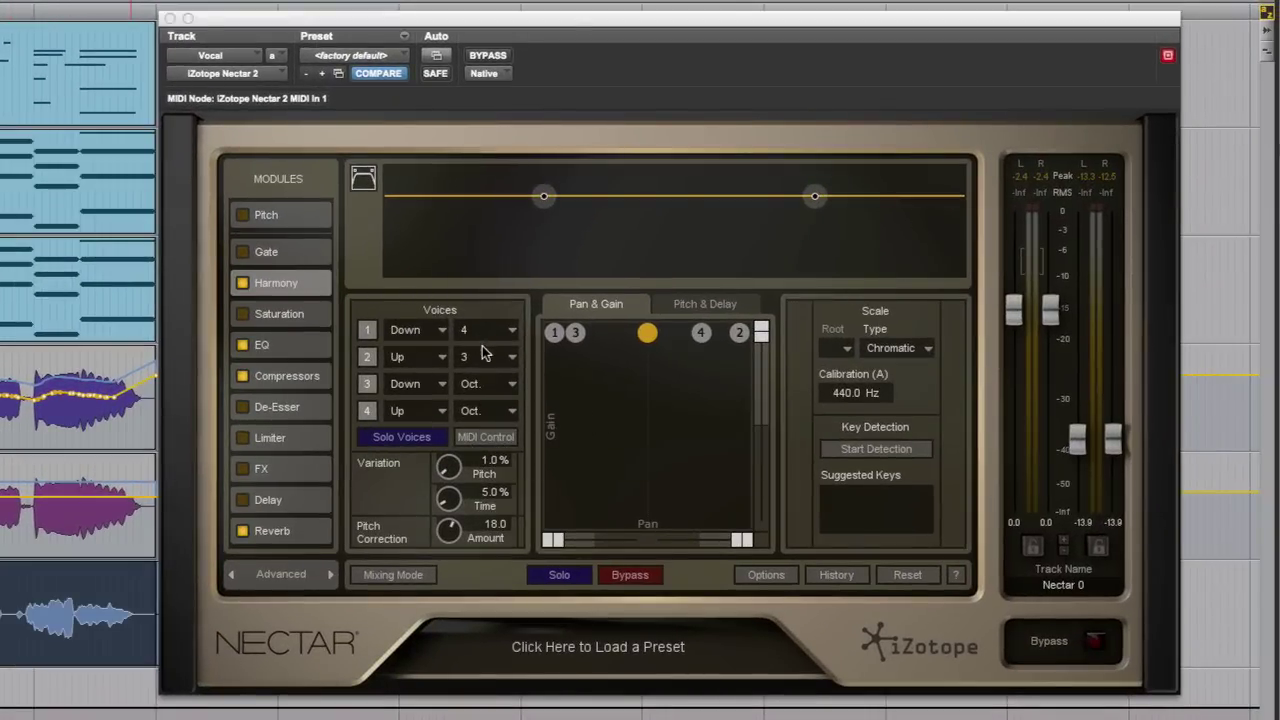
{"action": "key", "text": "space"}
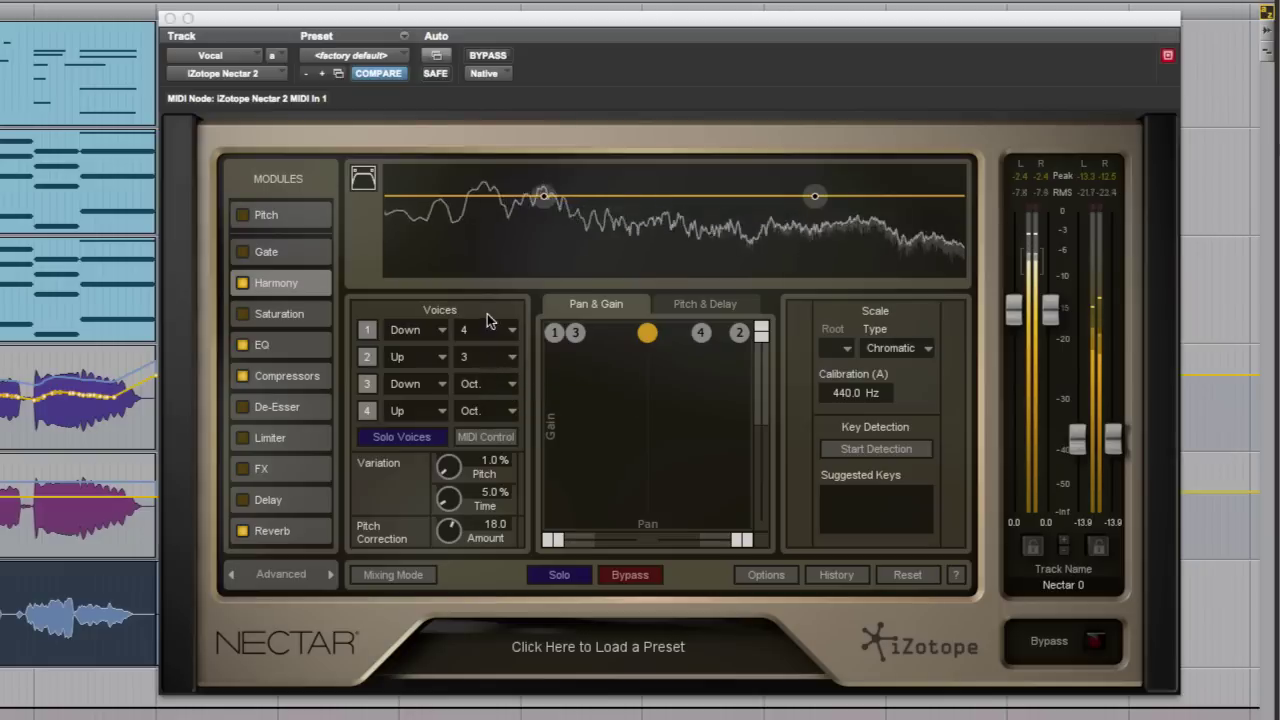
{"action": "left_click", "coordinate": [489, 328]}
{"action": "left_click", "coordinate": [492, 431]}
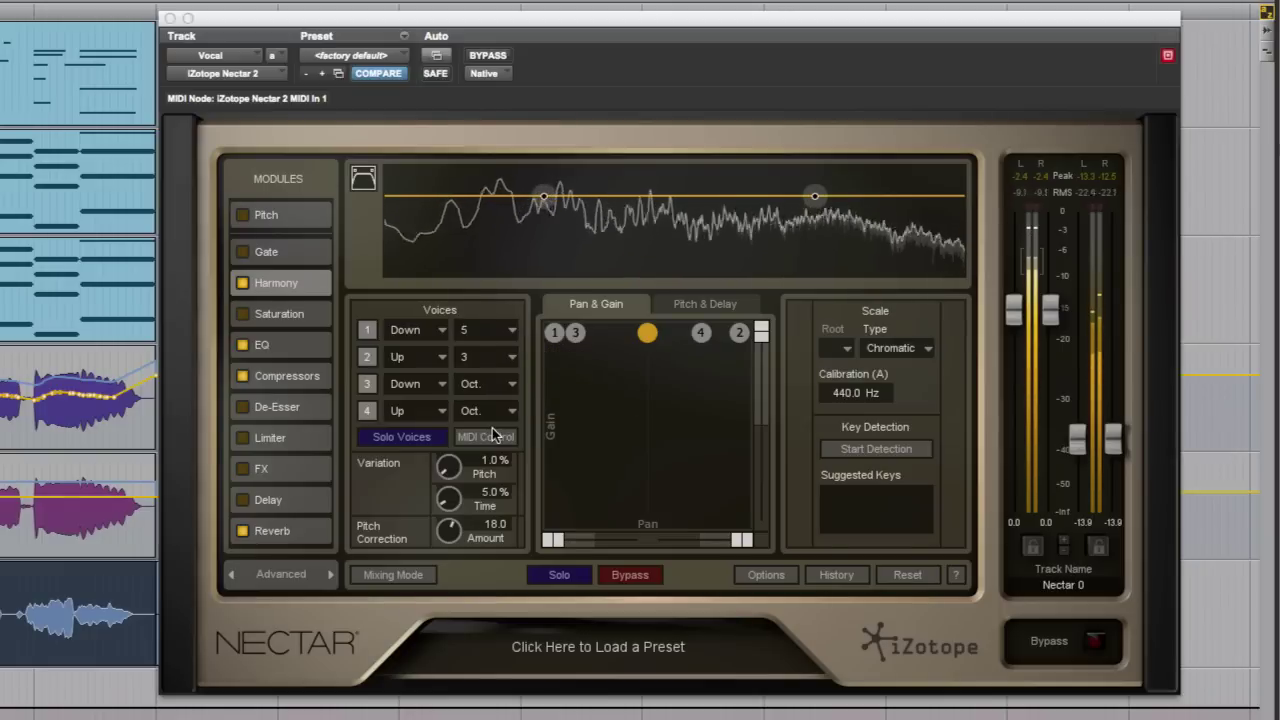
{"action": "left_click", "coordinate": [512, 358]}
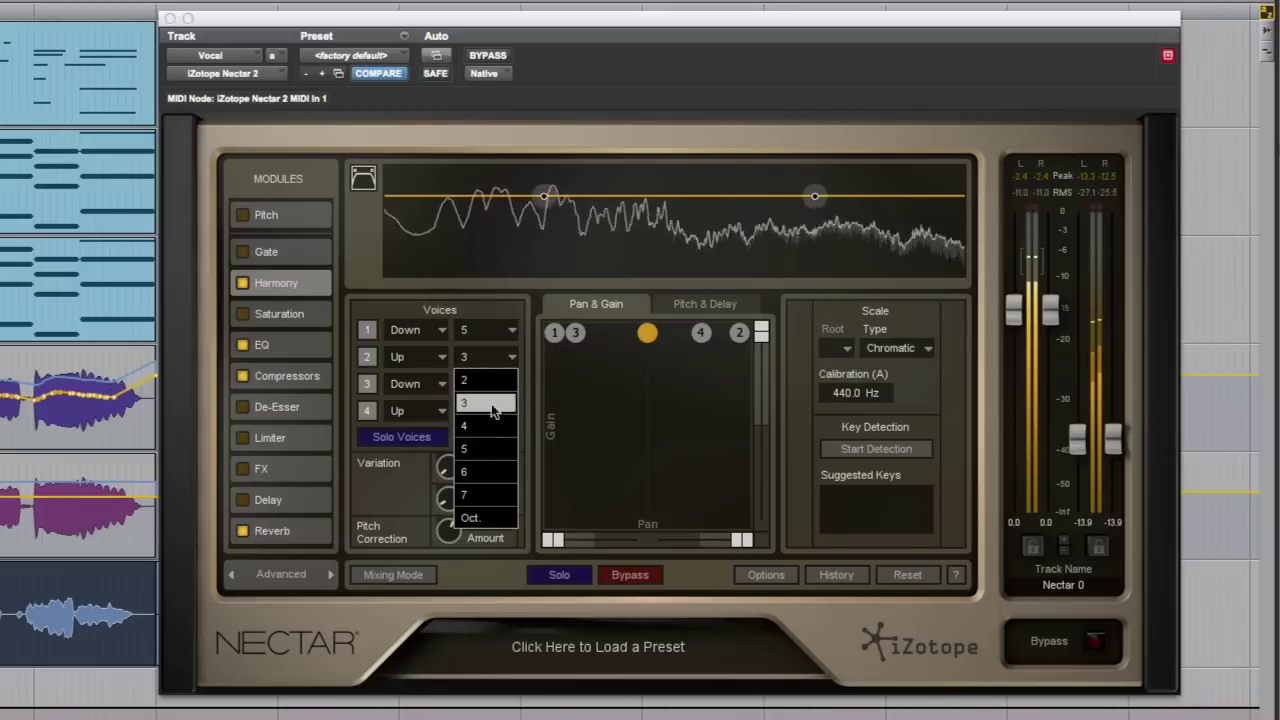
{"action": "left_click", "coordinate": [487, 495]}
{"action": "left_click", "coordinate": [513, 358]}
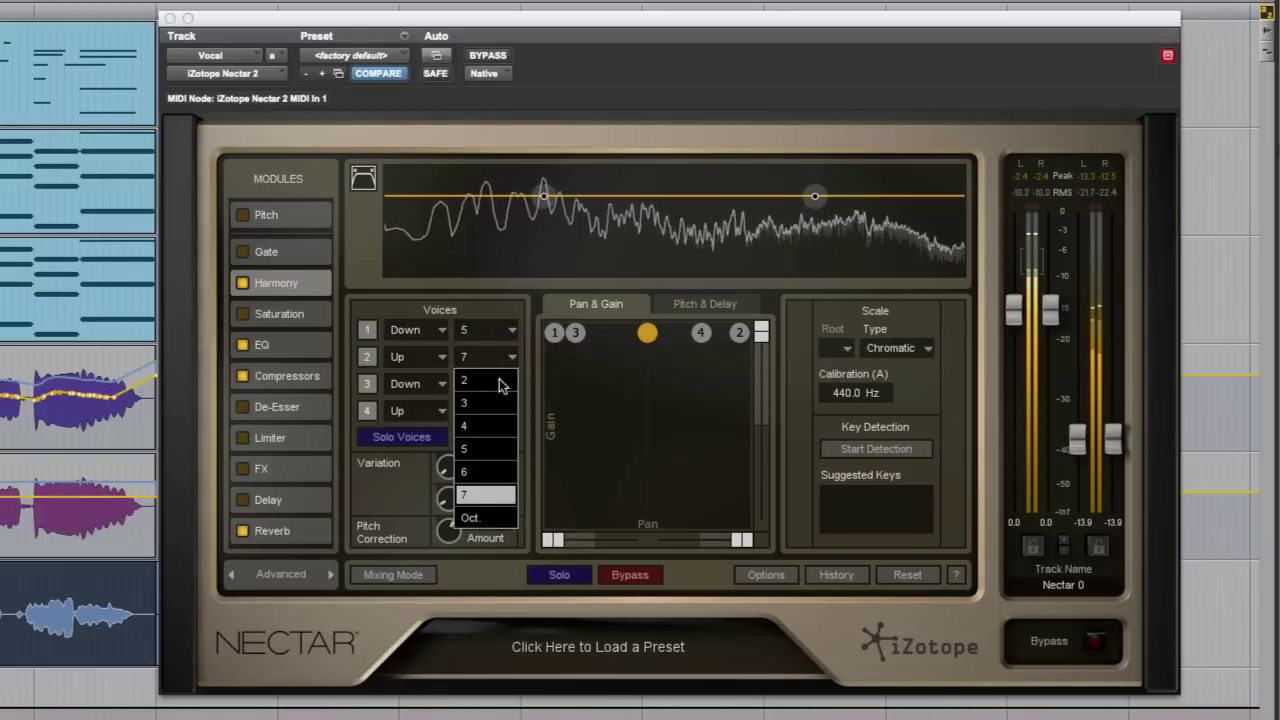
{"action": "left_click", "coordinate": [490, 448]}
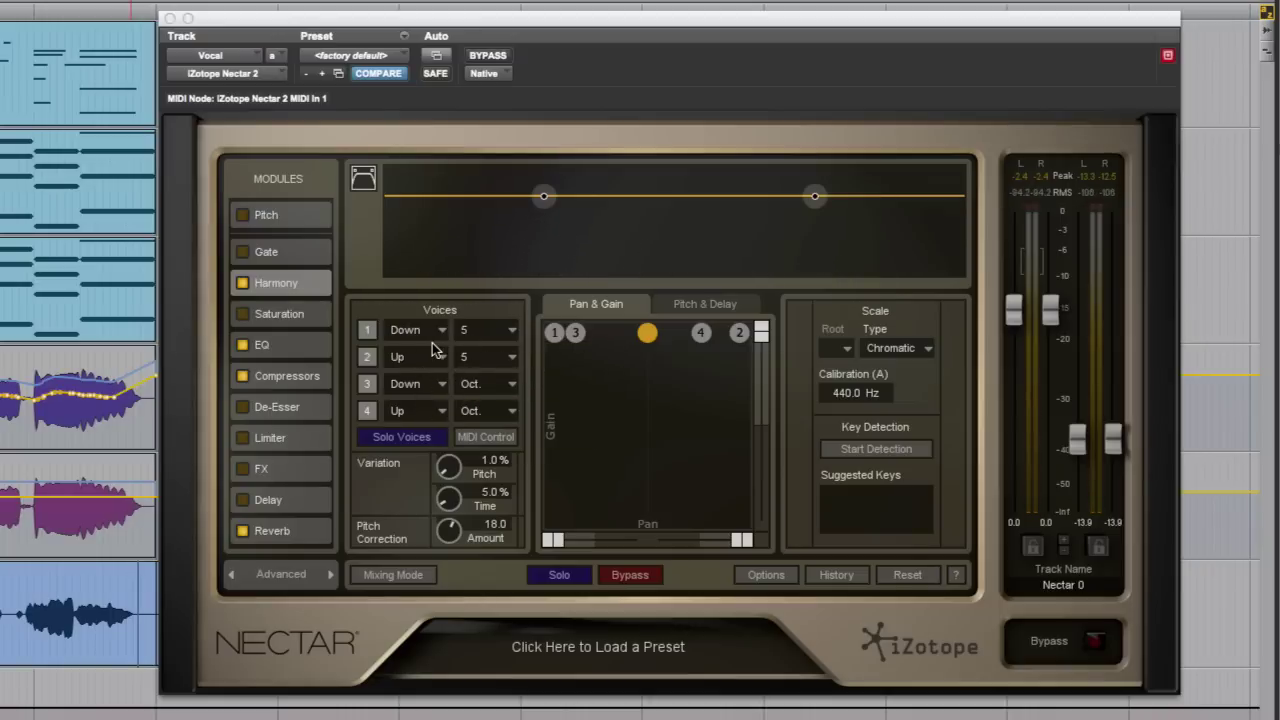
Step: Turn on MIDI Control for the harmonies and, with the vocal playing, try Pitch variation at 23.0 % and settle on 9.0 %
{"action": "left_click", "coordinate": [485, 442]}
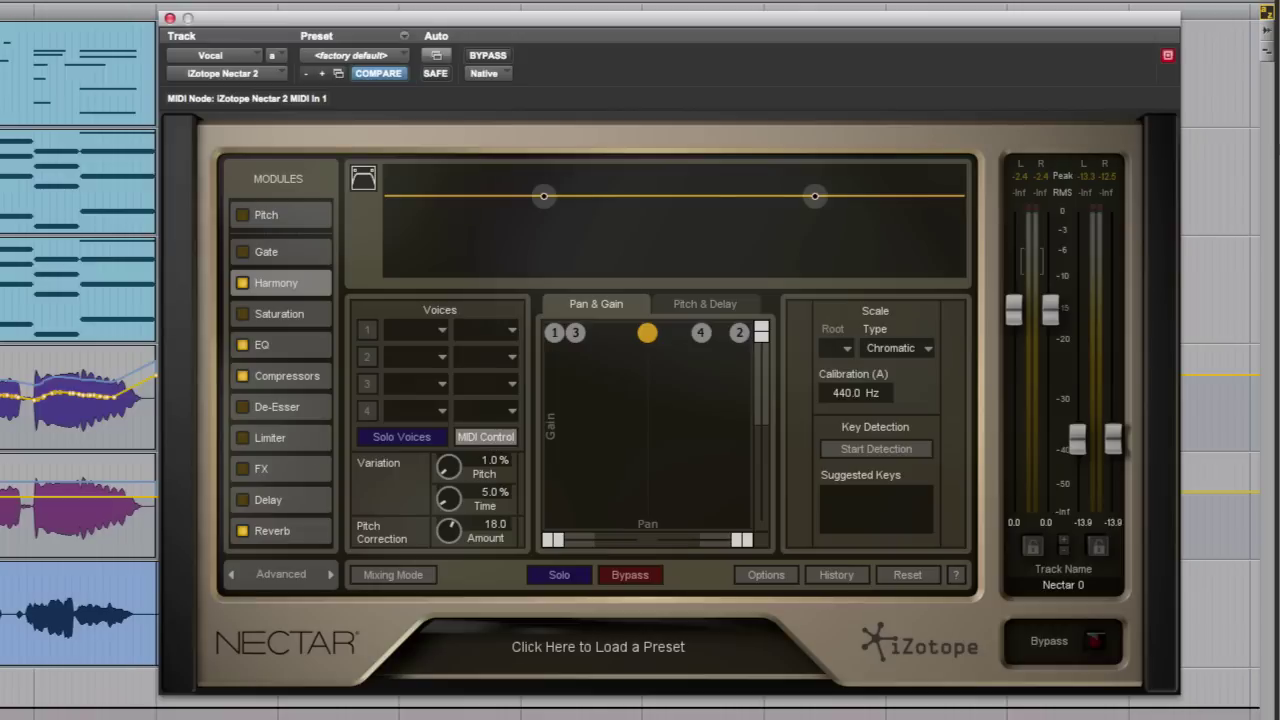
{"action": "key", "text": "space"}
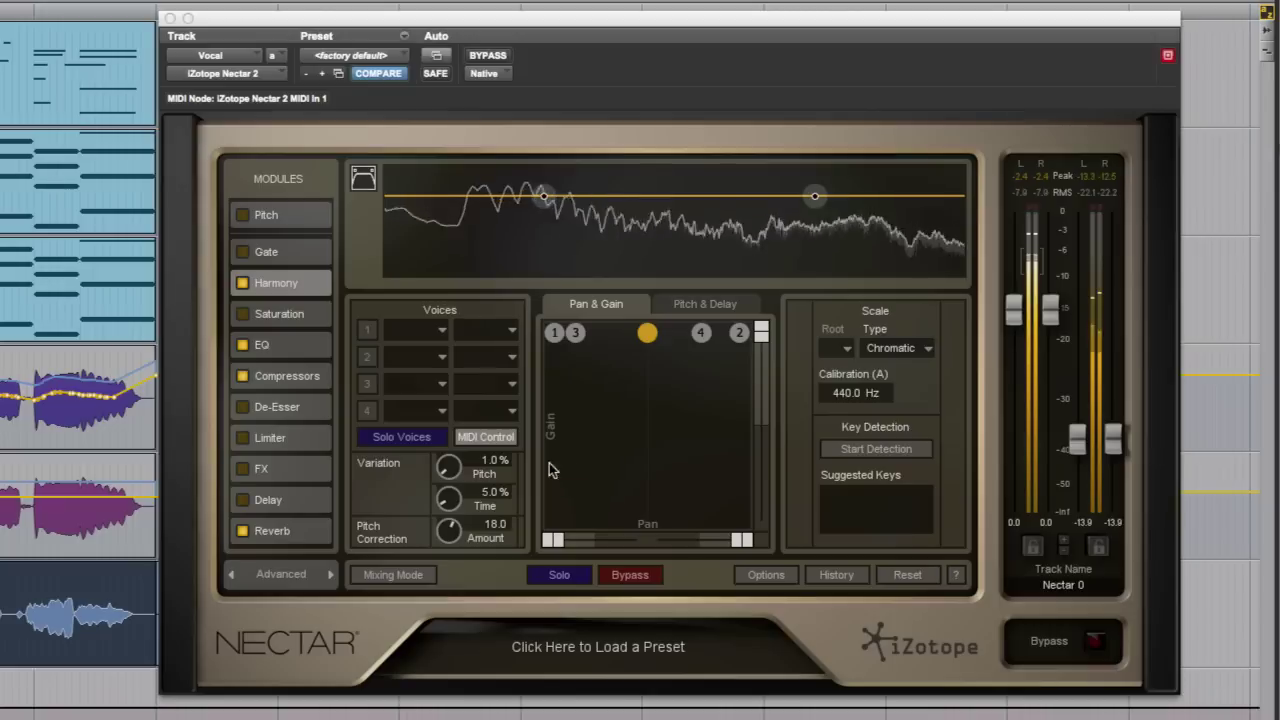
{"action": "left_click_drag", "start_coordinate": [450, 475], "coordinate": [454, 463]}
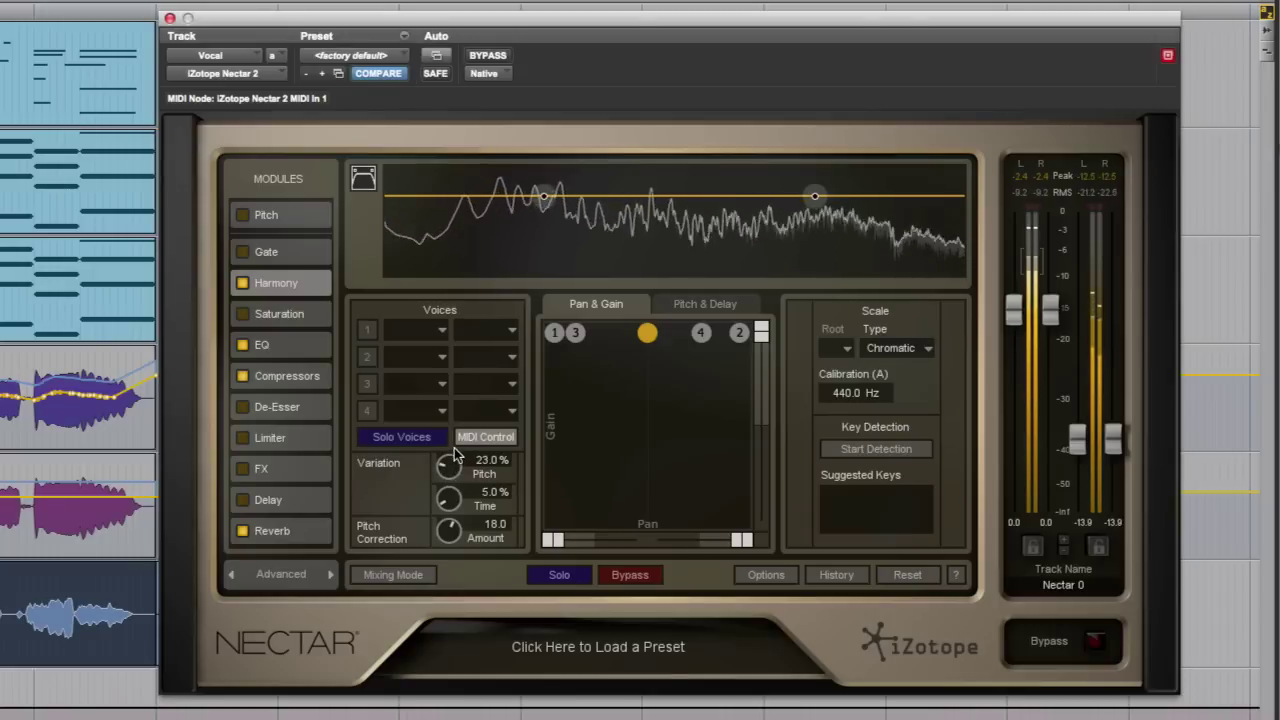
{"action": "left_click_drag", "start_coordinate": [460, 410], "coordinate": [480, 331]}
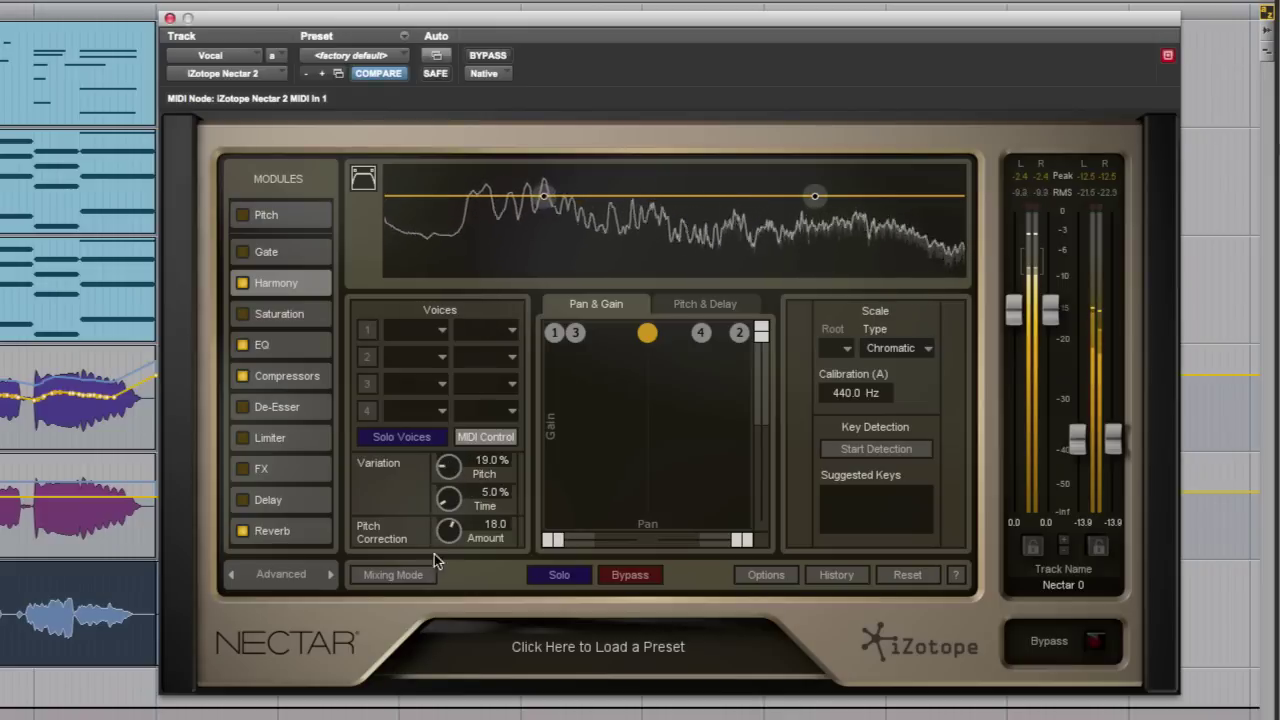
{"action": "left_click_drag", "start_coordinate": [434, 554], "coordinate": [434, 561]}
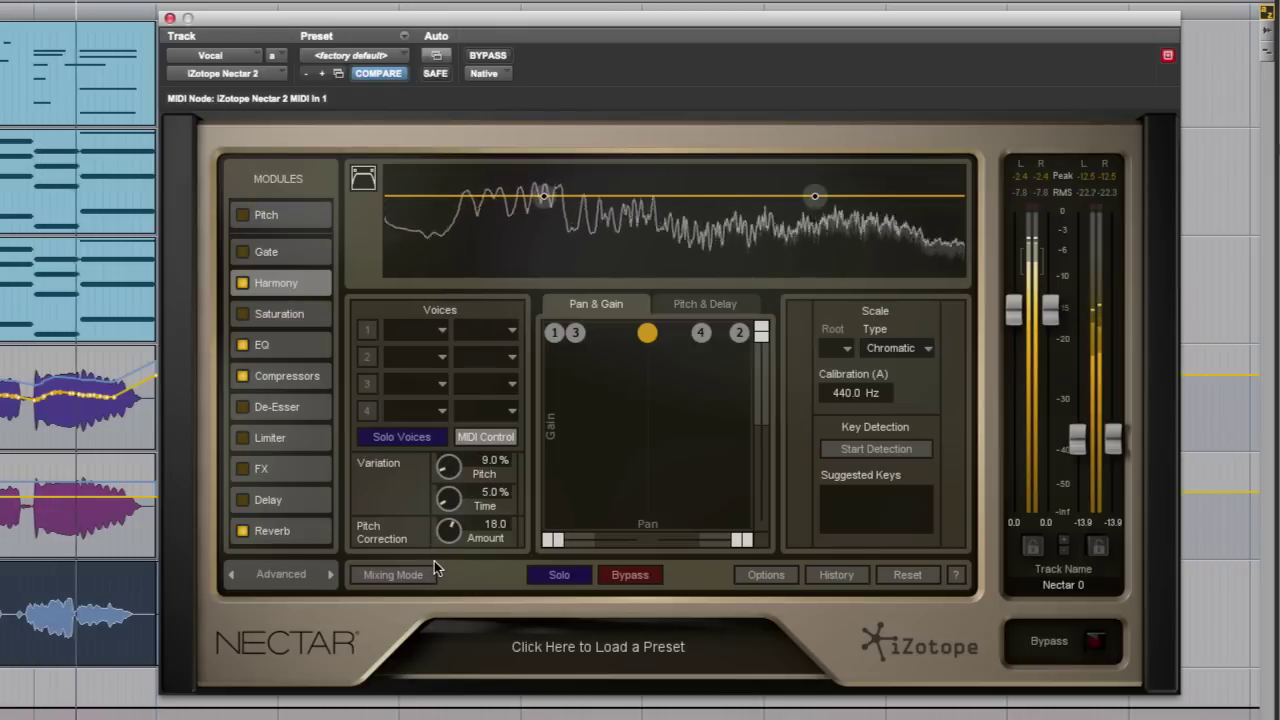
Step: Audition a much higher Time variation on the harmony voices and bring it down to 11.0 %
{"action": "left_click_drag", "start_coordinate": [451, 500], "coordinate": [450, 497]}
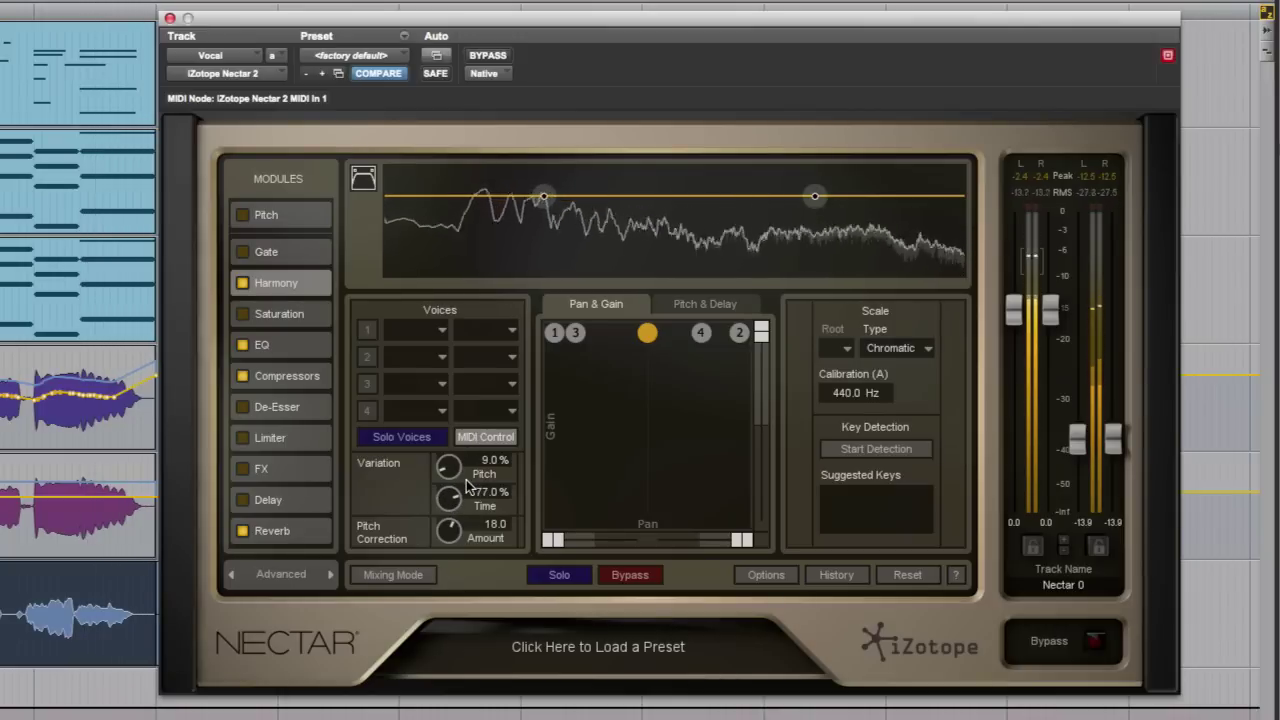
{"action": "left_click_drag", "start_coordinate": [461, 490], "coordinate": [433, 567]}
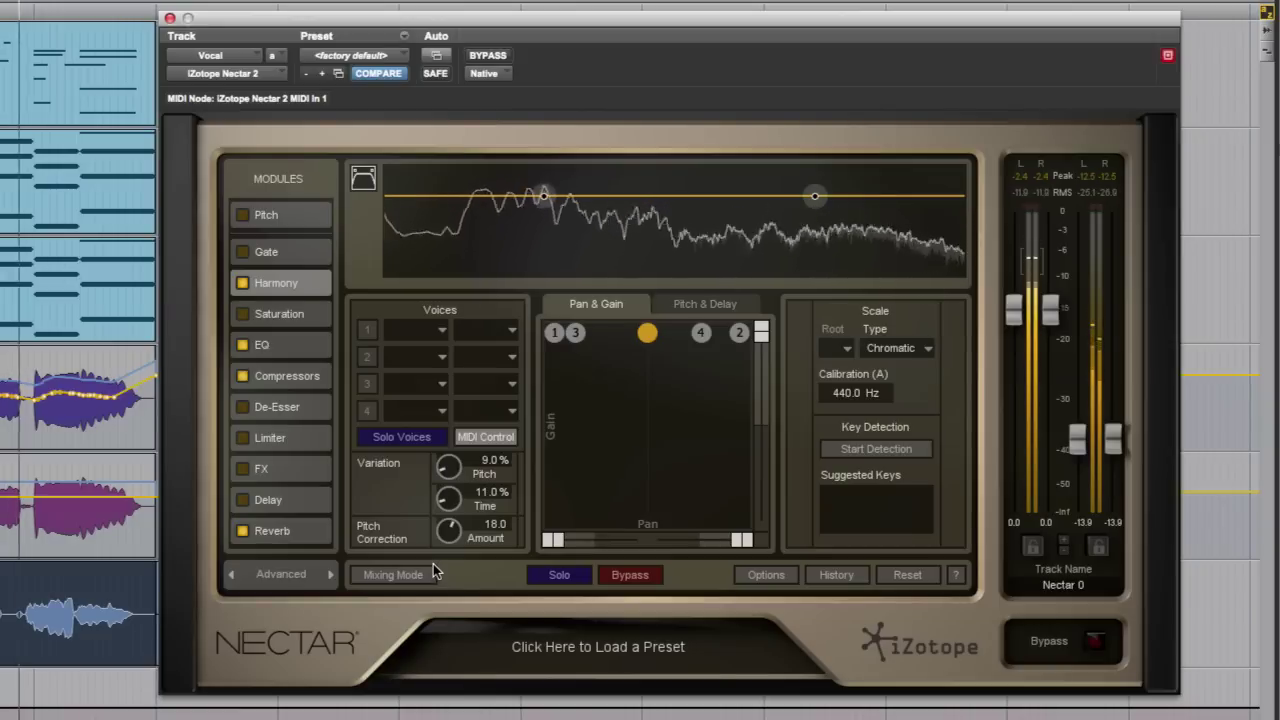
Step: With the vocal playing, try the harmony Pitch Correction amount at -100.0 and settle on 0.0
{"action": "left_click_drag", "start_coordinate": [450, 537], "coordinate": [405, 592]}
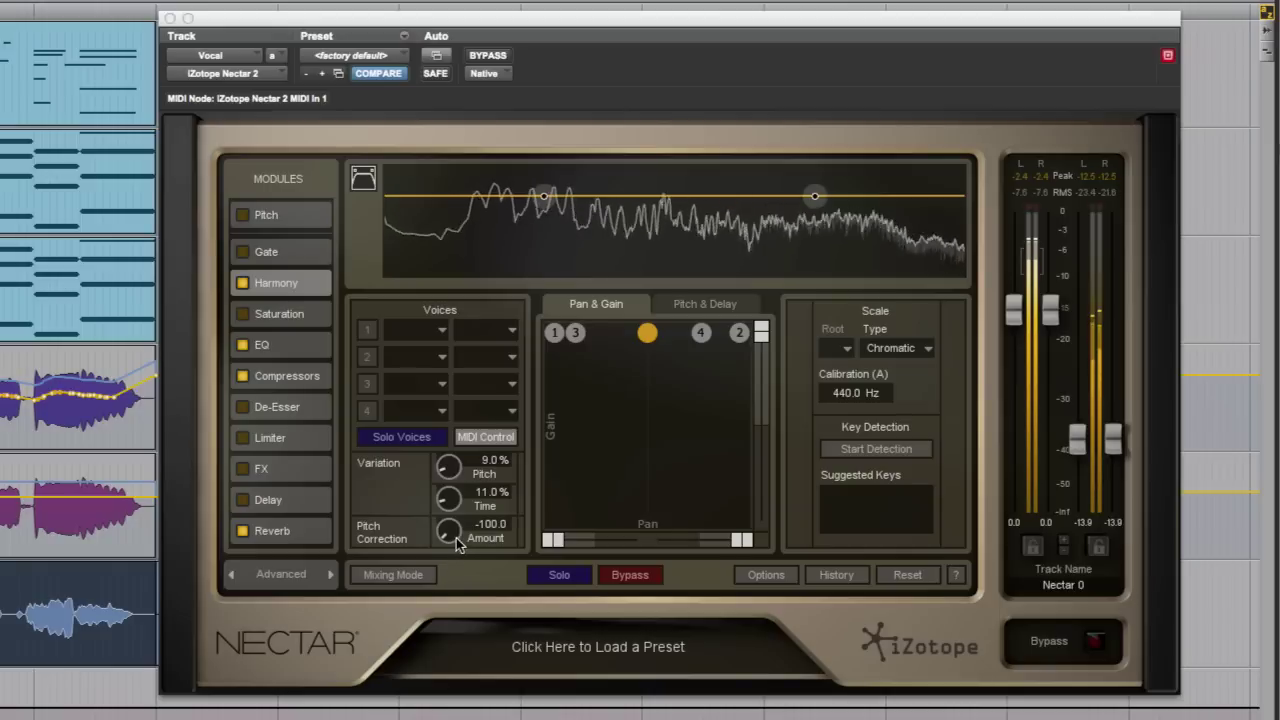
{"action": "left_click_drag", "start_coordinate": [450, 531], "coordinate": [503, 337]}
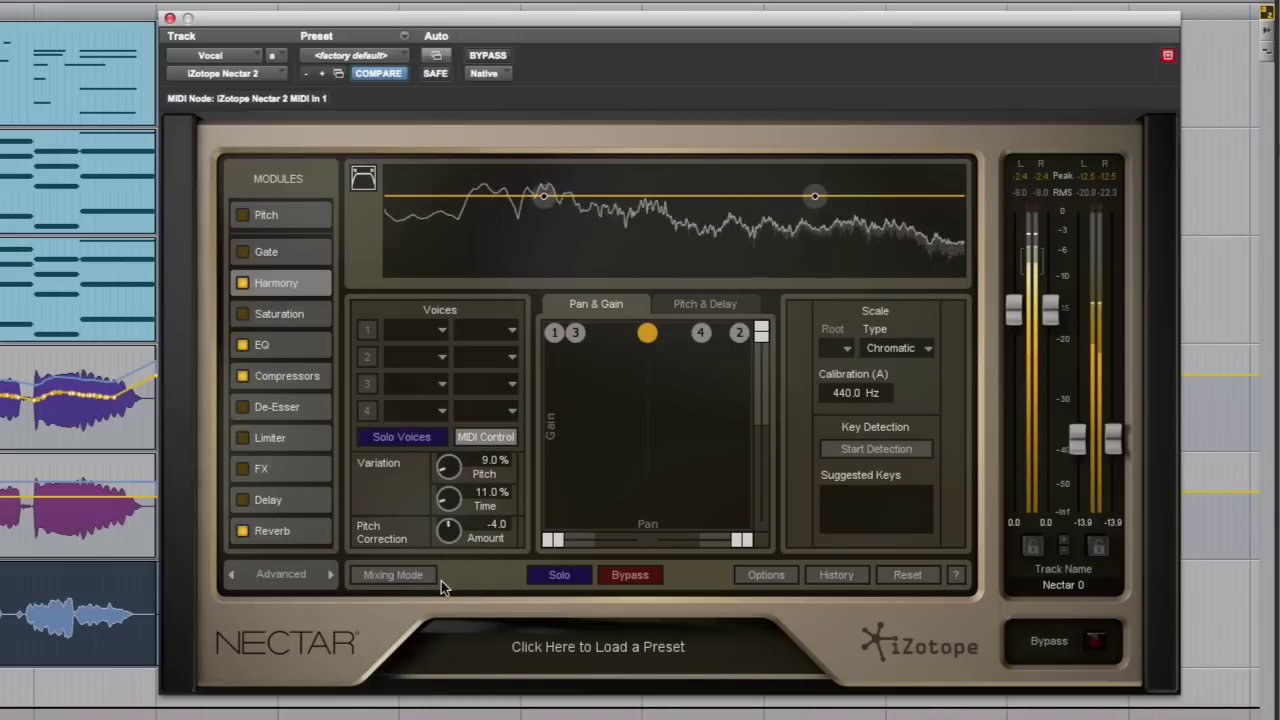
{"action": "left_click_drag", "start_coordinate": [441, 587], "coordinate": [457, 566]}
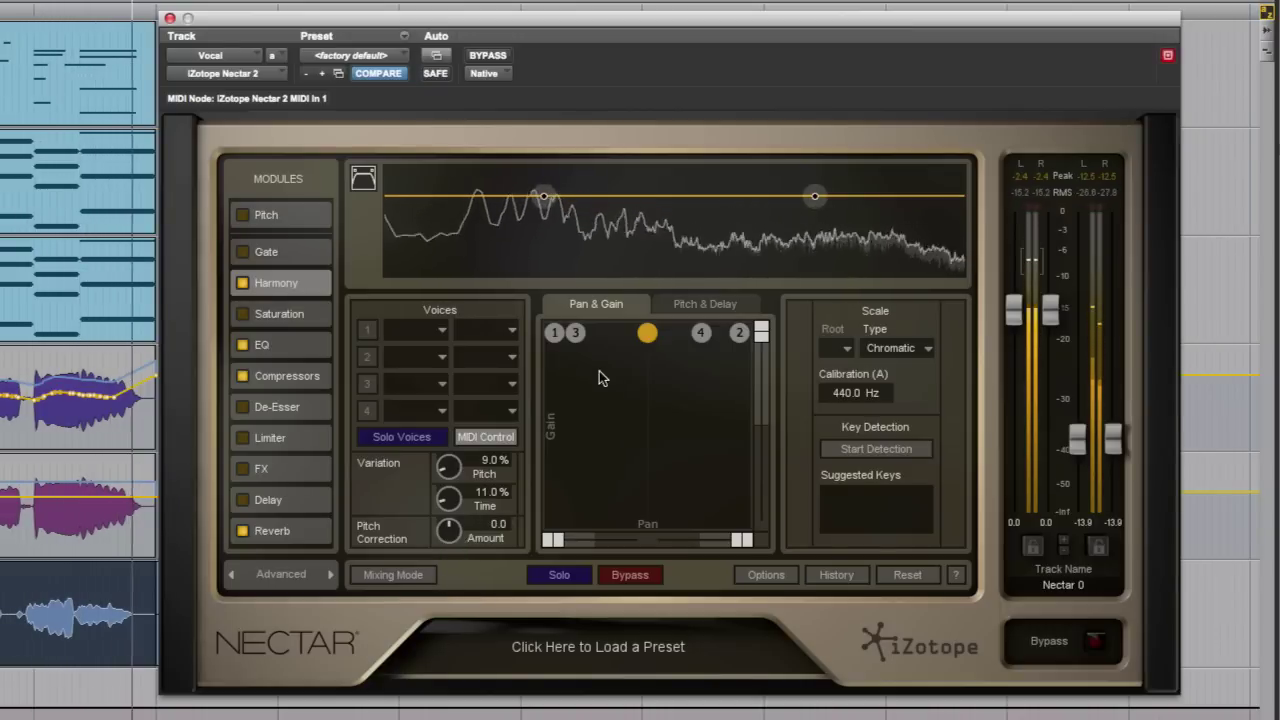
Step: Pan harmony voice 3 to -40.5 % and voice 4 to 40.5 %, then narrow the overall pan spread of all voices
{"action": "left_click_drag", "start_coordinate": [575, 333], "coordinate": [610, 338]}
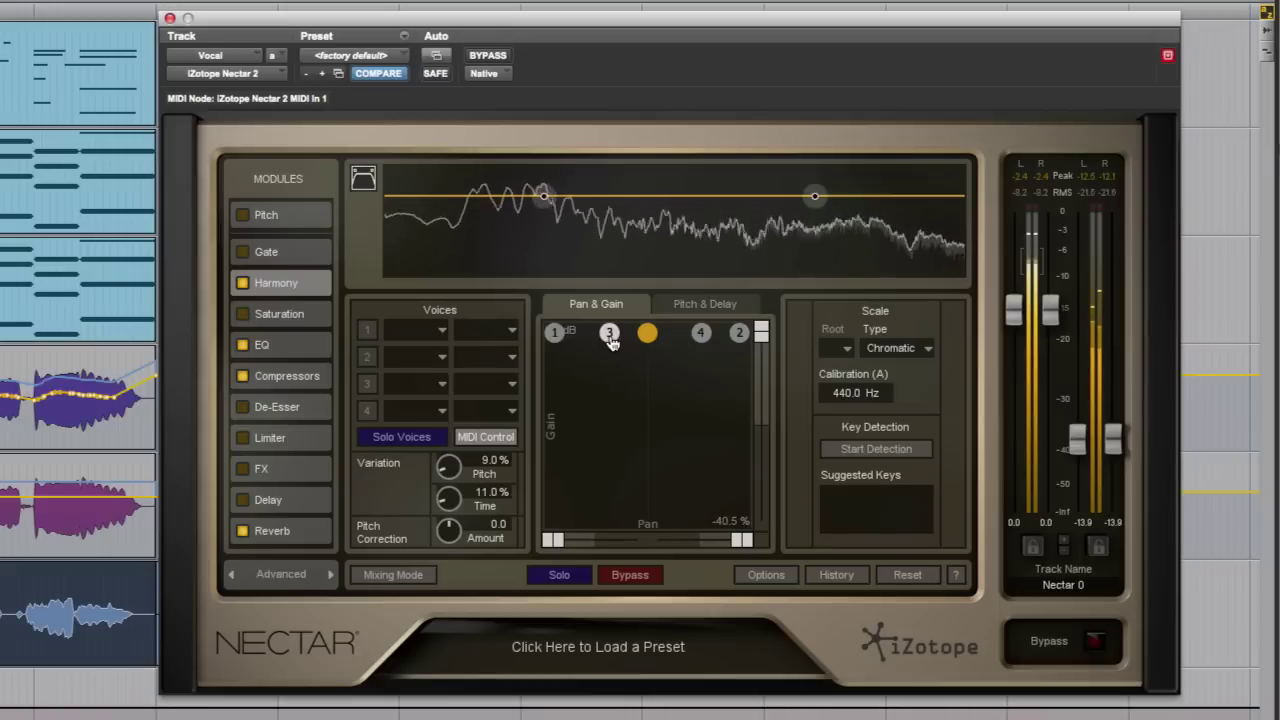
{"action": "left_click_drag", "start_coordinate": [699, 335], "coordinate": [684, 340]}
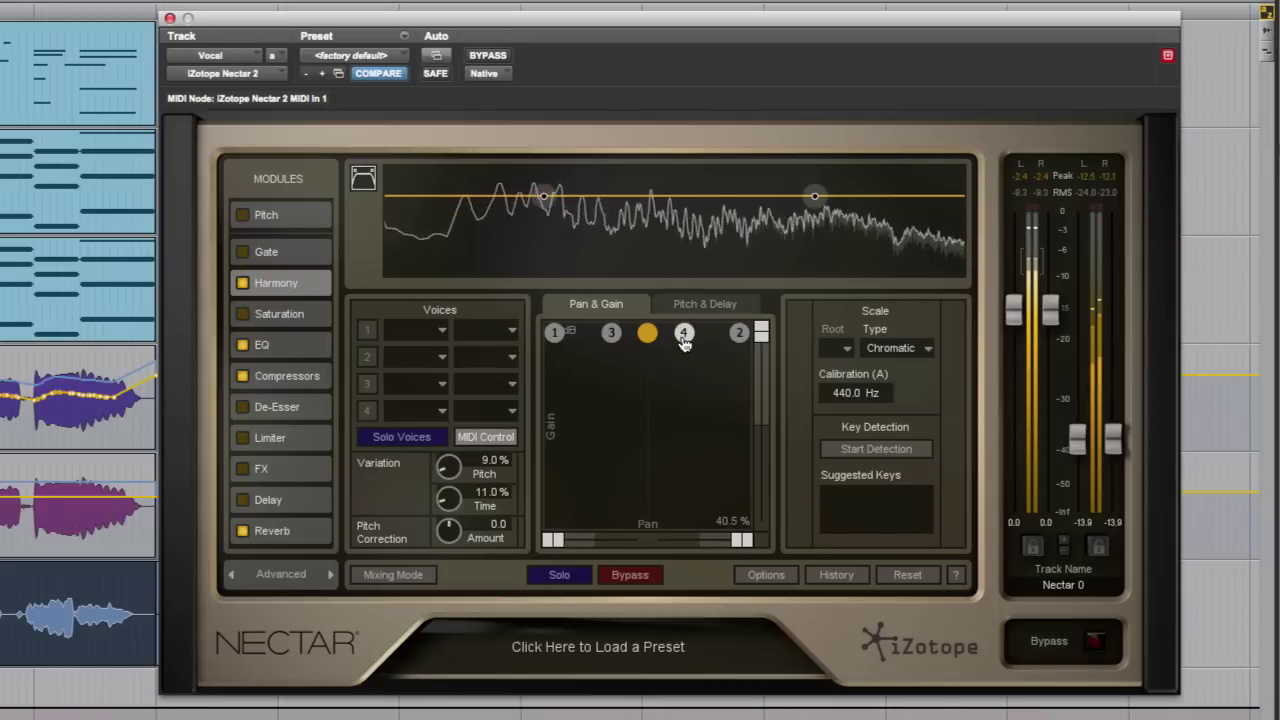
{"action": "left_click_drag", "start_coordinate": [742, 544], "coordinate": [686, 548]}
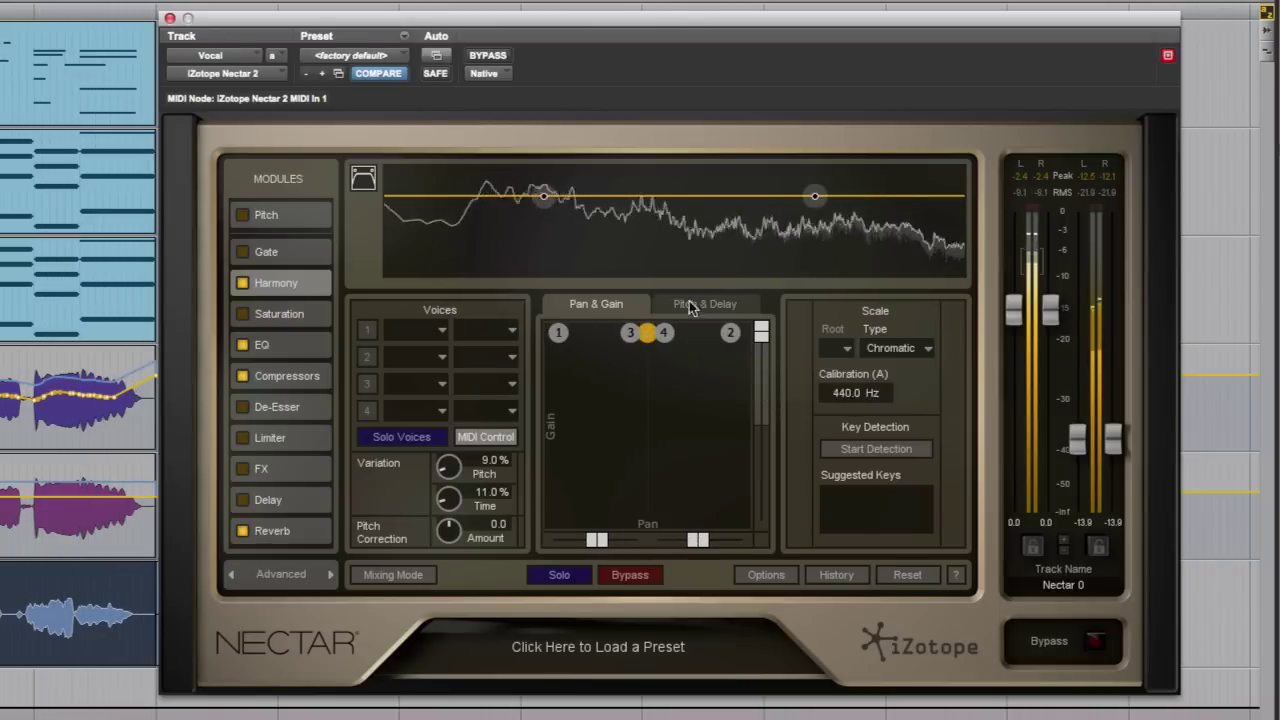
Step: Spread the four harmony voices apart in pitch and delay, with voice 4 delayed about 46.5 ms and voice 1 at 7.0 ms and -13.5 cents
{"action": "left_click", "coordinate": [700, 304]}
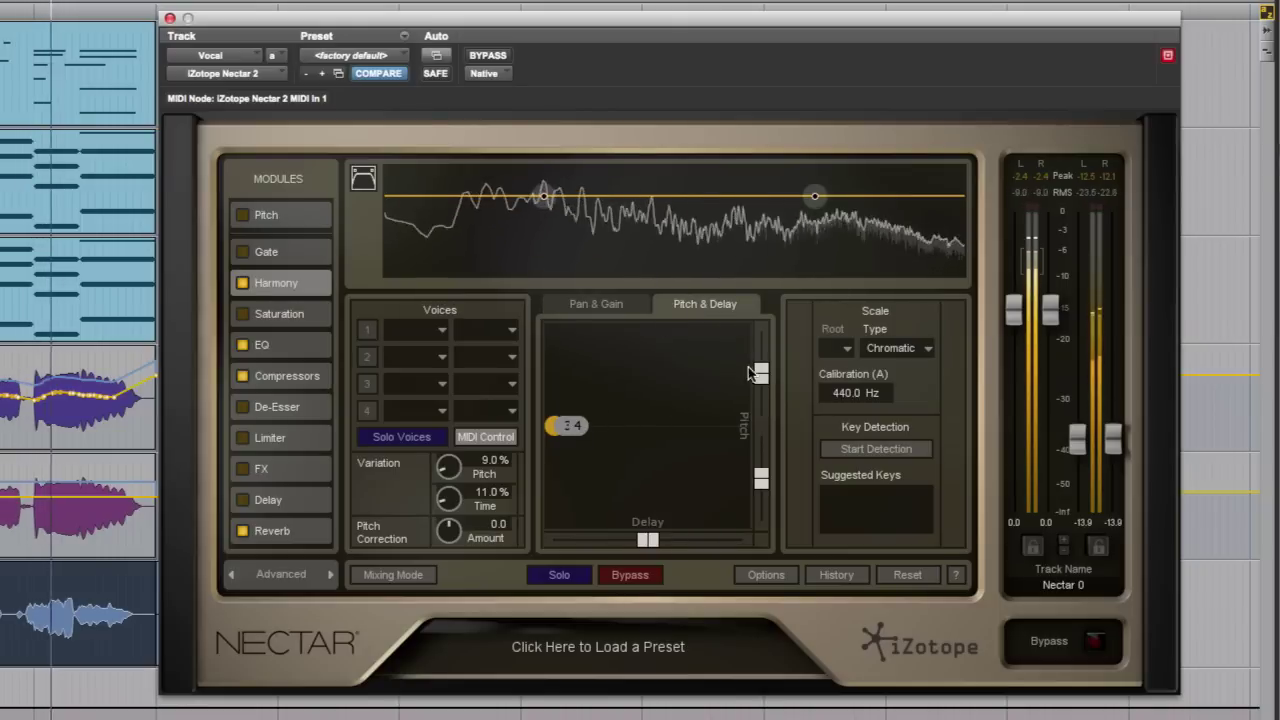
{"action": "left_click_drag", "start_coordinate": [580, 427], "coordinate": [640, 426]}
{"action": "left_click_drag", "start_coordinate": [758, 380], "coordinate": [762, 371]}
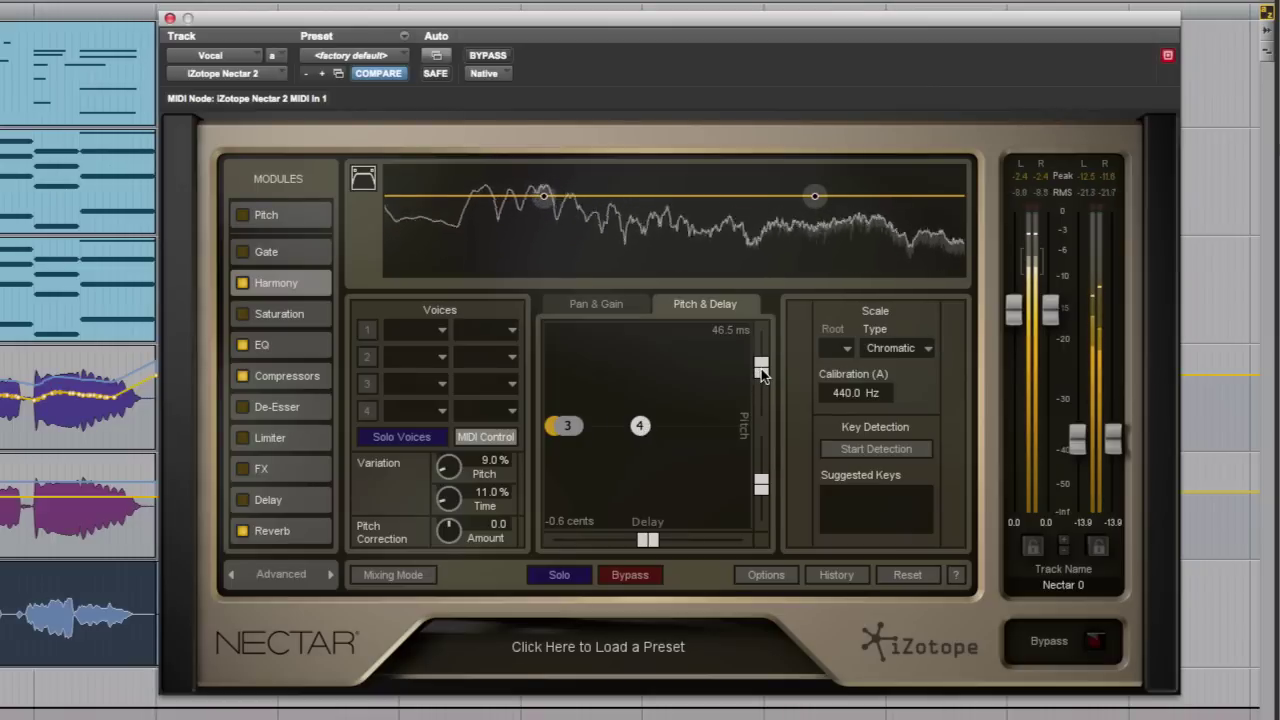
{"action": "mouse_move", "coordinate": [640, 426]}
{"action": "left_mouse_down"}
{"action": "mouse_move", "coordinate": [642, 409]}
{"action": "mouse_move", "coordinate": [588, 432]}
{"action": "mouse_move", "coordinate": [608, 457]}
{"action": "mouse_move", "coordinate": [593, 421]}
{"action": "mouse_move", "coordinate": [575, 446]}
{"action": "left_mouse_up"}
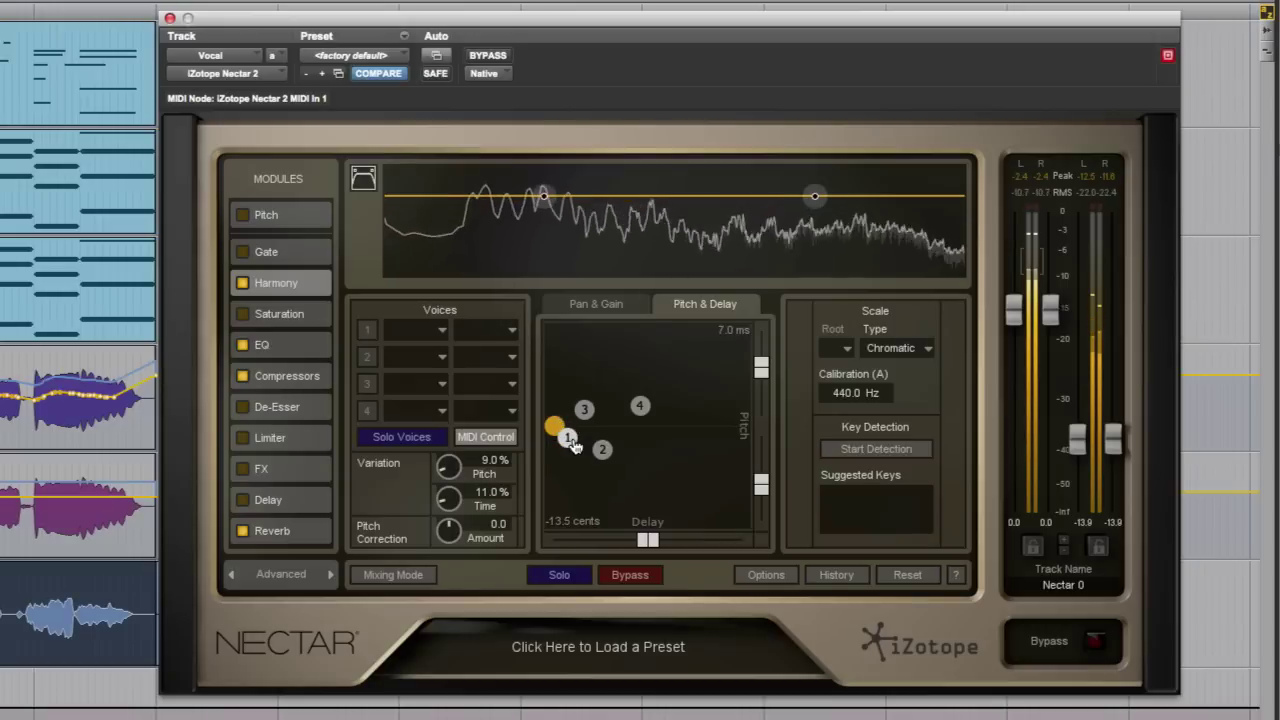
Step: Scale down the voices' overall delay, then try a wider pitch scaling and reduce it until voice 1 is at -3.1 cents
{"action": "left_click_drag", "start_coordinate": [648, 540], "coordinate": [600, 540]}
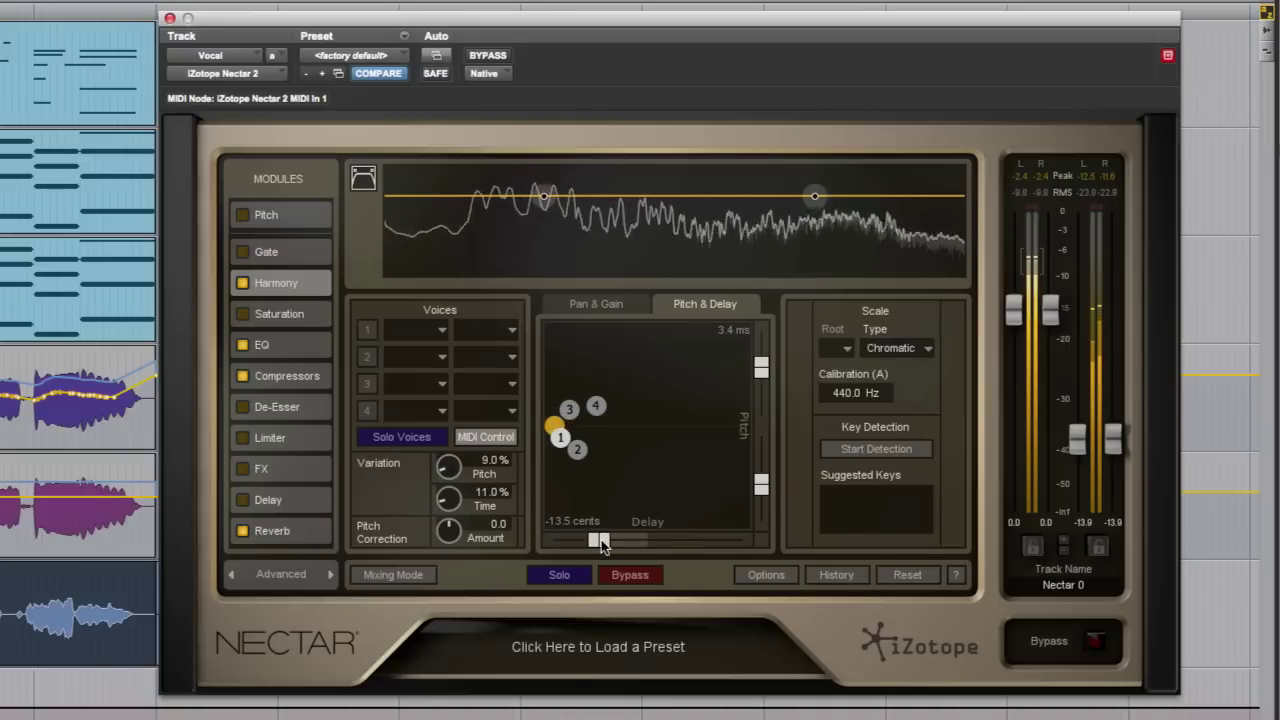
{"action": "left_click_drag", "start_coordinate": [761, 368], "coordinate": [760, 340]}
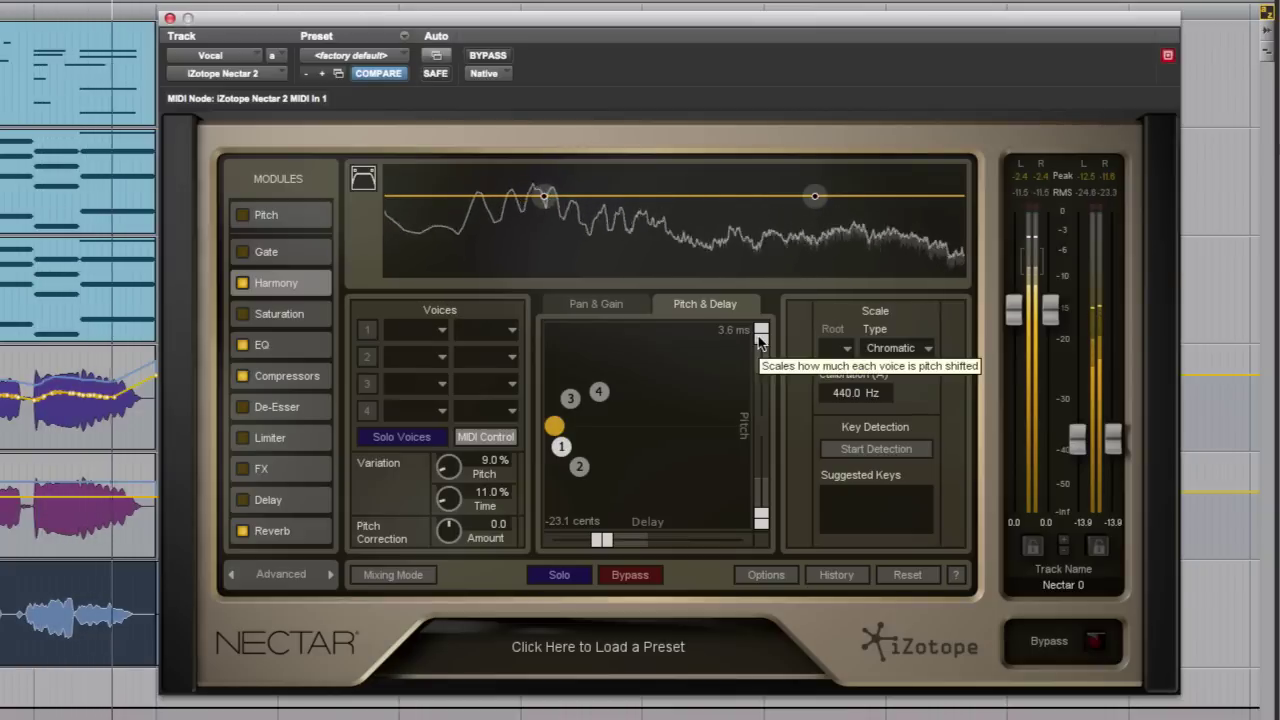
{"action": "left_click_drag", "start_coordinate": [760, 340], "coordinate": [762, 408]}
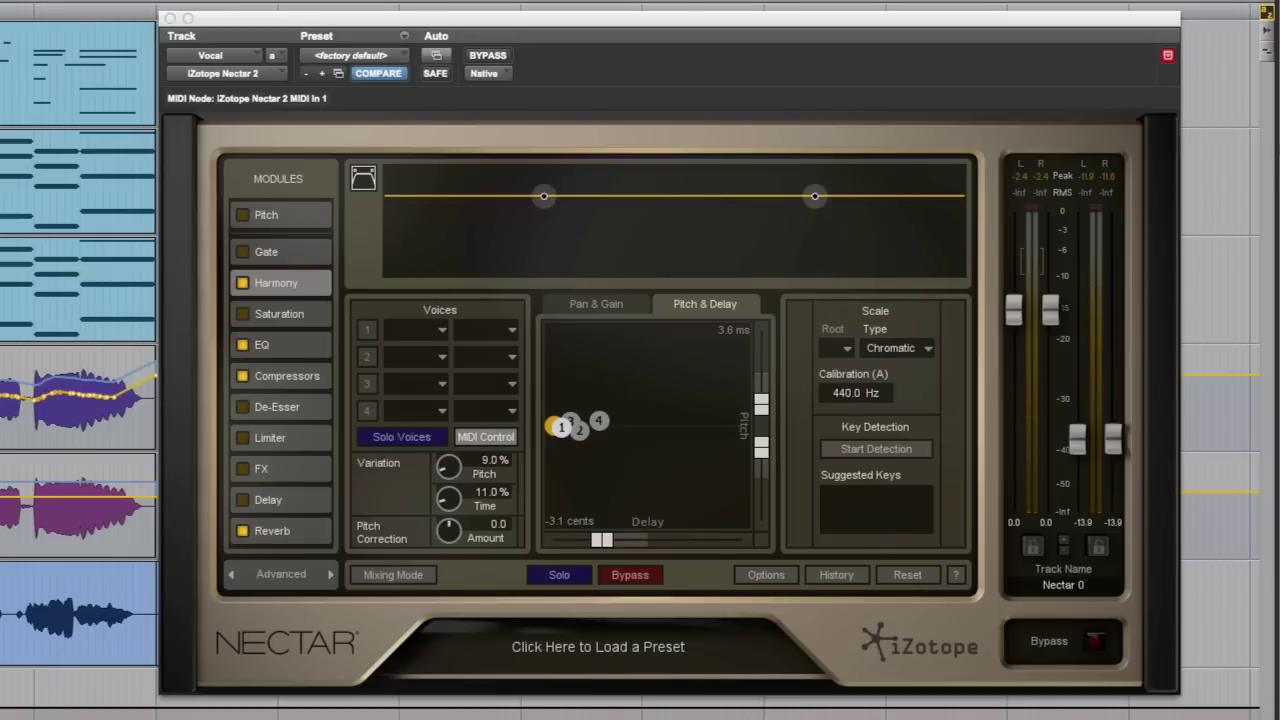
Step: Play the vocal with the adjusted harmonies to hear the result, then stop playback
{"action": "key", "text": "space"}
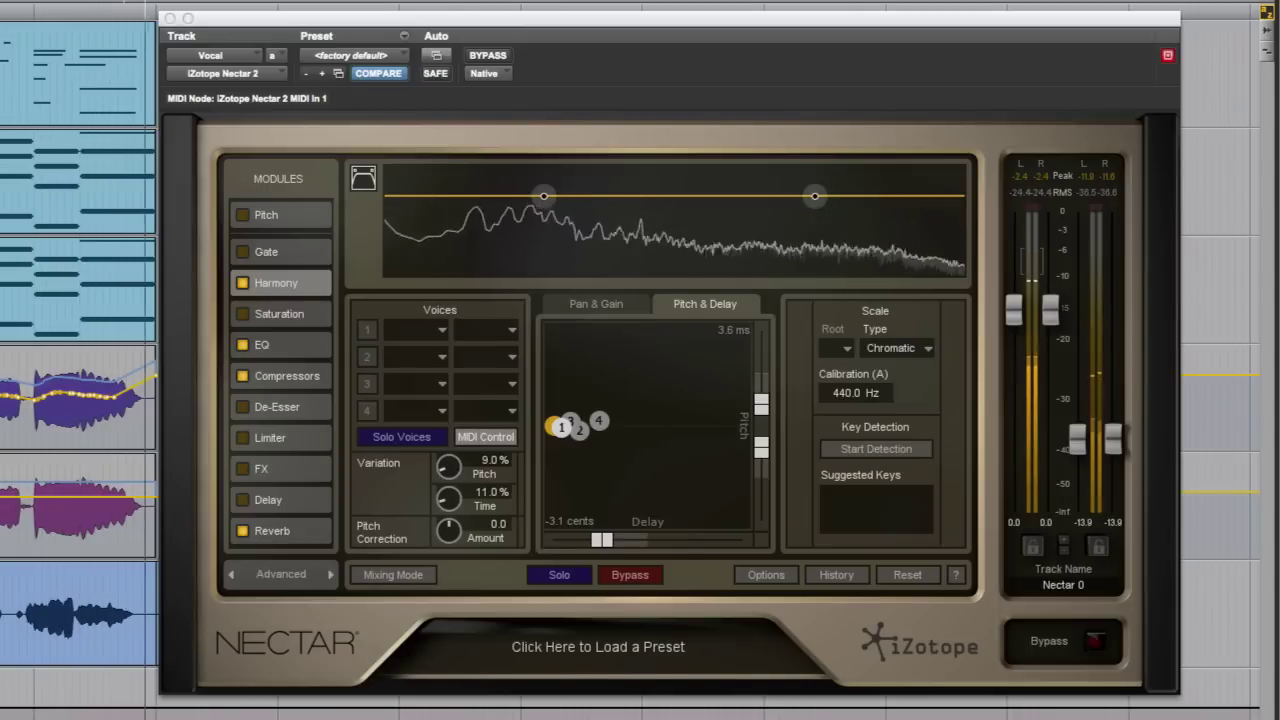
{"action": "left_click", "coordinate": [78, 612]}
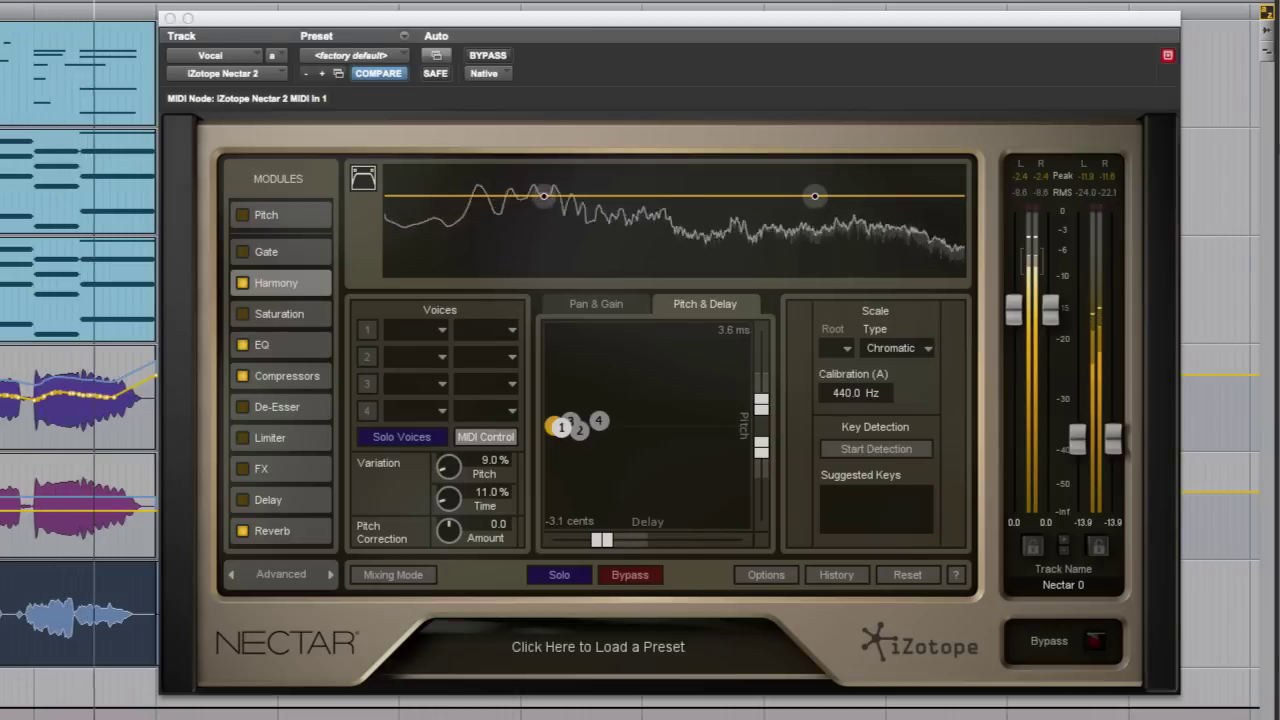
{"action": "key", "text": "space"}
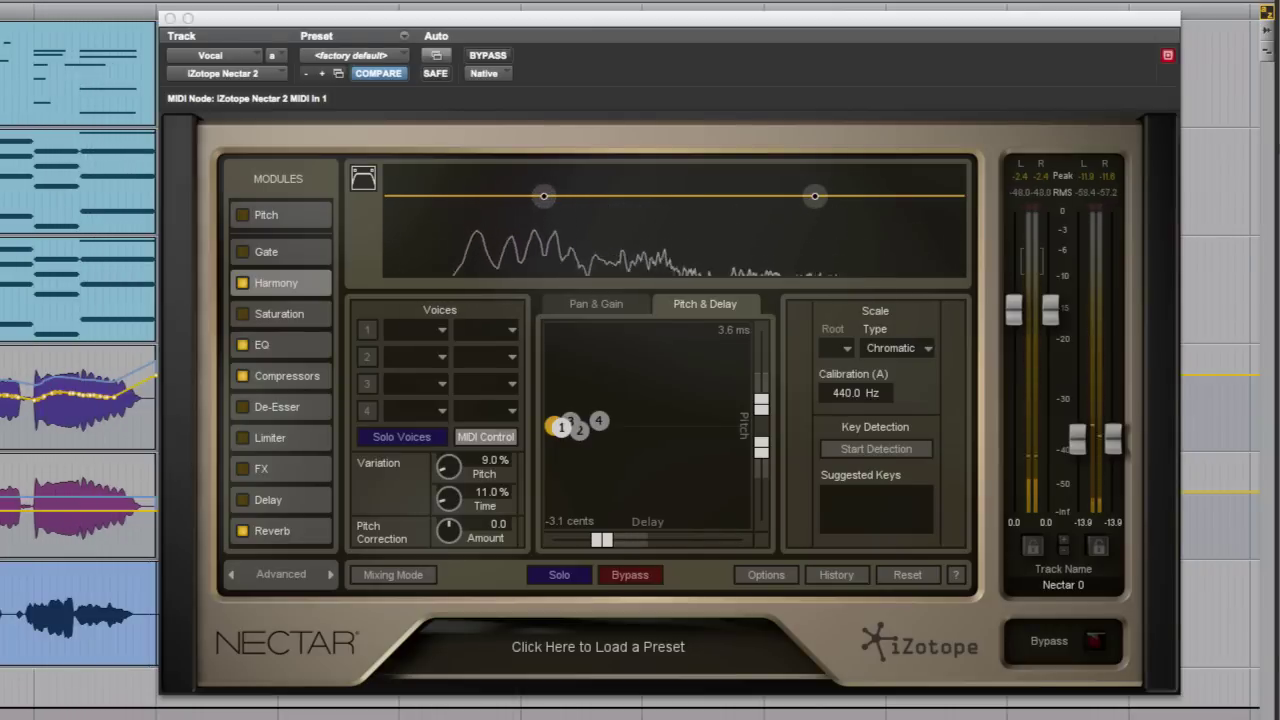